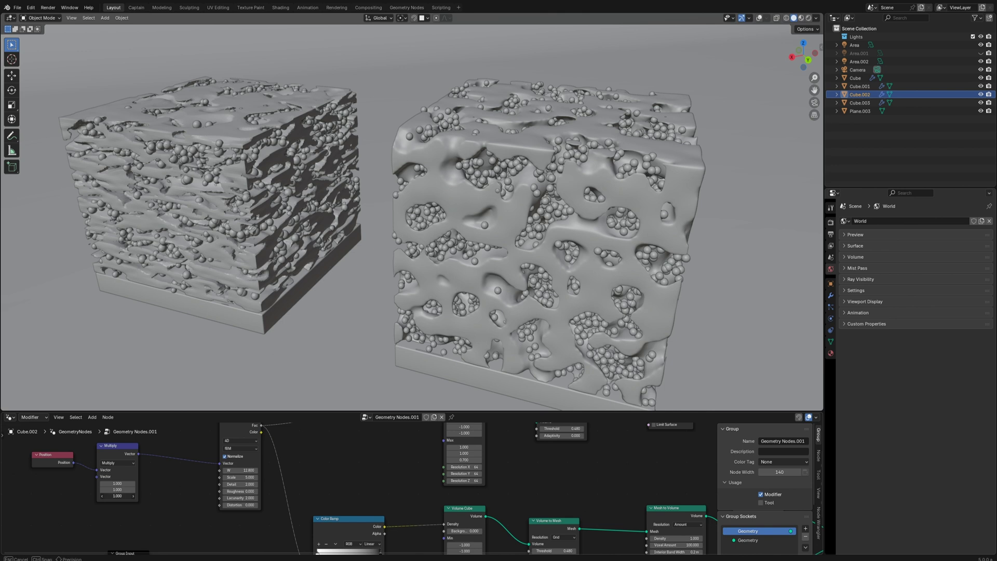
- Raise the Multiply node's Z value to 3 and preview the cubes in rendered viewport shading
left_click_drag(118, 496, 127, 497)
mouse_move(474, 271)
middle_mouse_down()
mouse_move(440, 273)
mouse_move(488, 273)
middle_mouse_up()
left_click(808, 18)
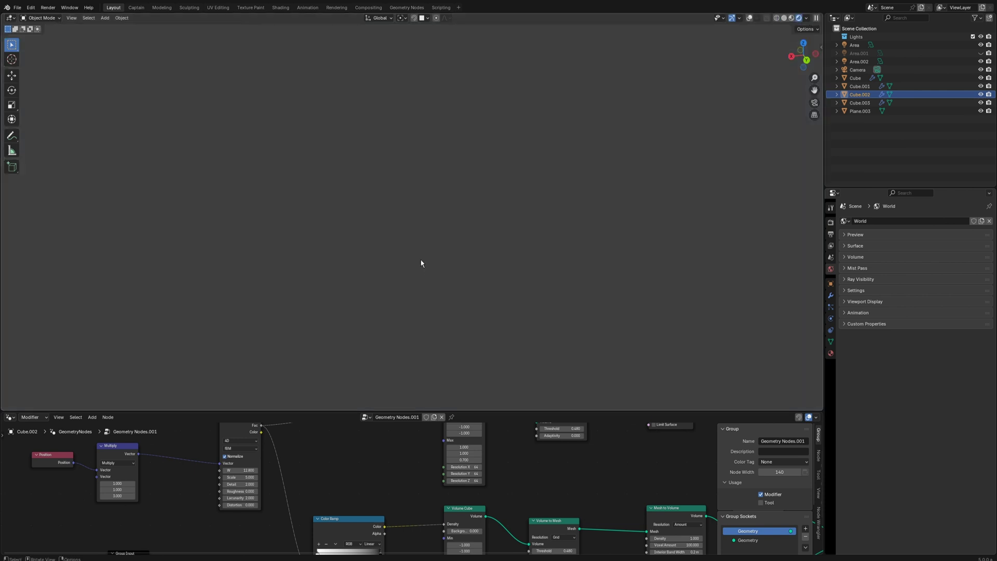
mouse_move(420, 259)
middle_mouse_down()
mouse_move(438, 241)
mouse_move(416, 249)
middle_mouse_up()
- Set the Multiply node's Z value back to 1 and return the viewport to solid shading
left_click(117, 496)
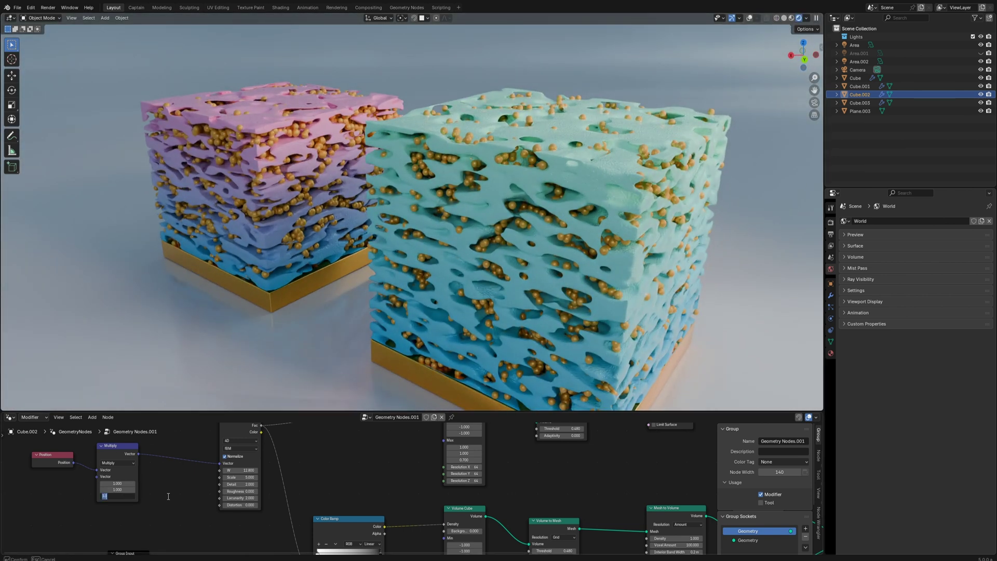
type("1")
key("Return")
mouse_move(508, 239)
middle_mouse_down()
mouse_move(535, 223)
mouse_move(512, 238)
mouse_move(521, 243)
middle_mouse_up()
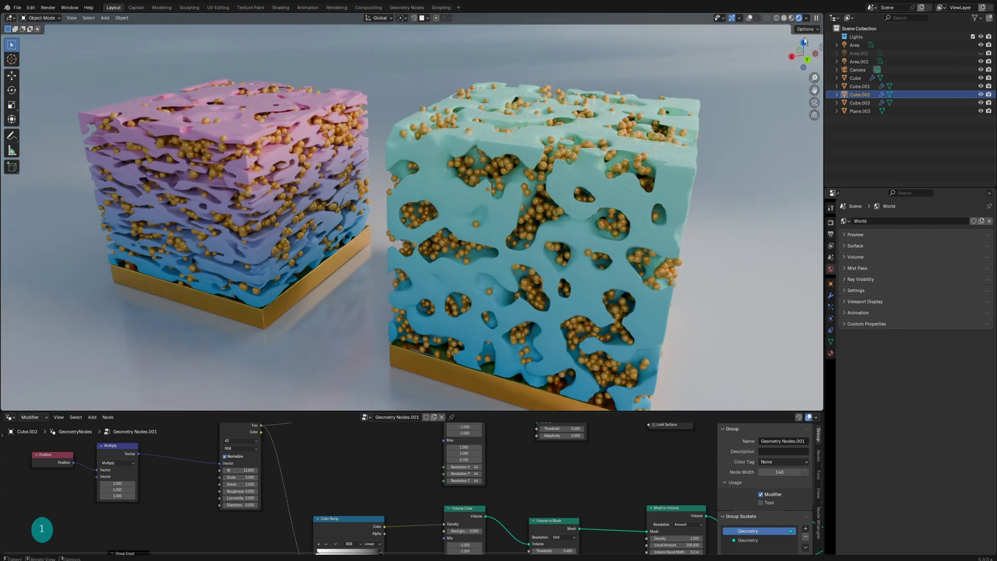
left_click(784, 18)
- Select everything in the Scene Collection and delete the whole hierarchy
mouse_move(897, 145)
left_mouse_down()
mouse_move(860, 84)
mouse_move(853, 35)
left_mouse_up()
right_click(854, 35)
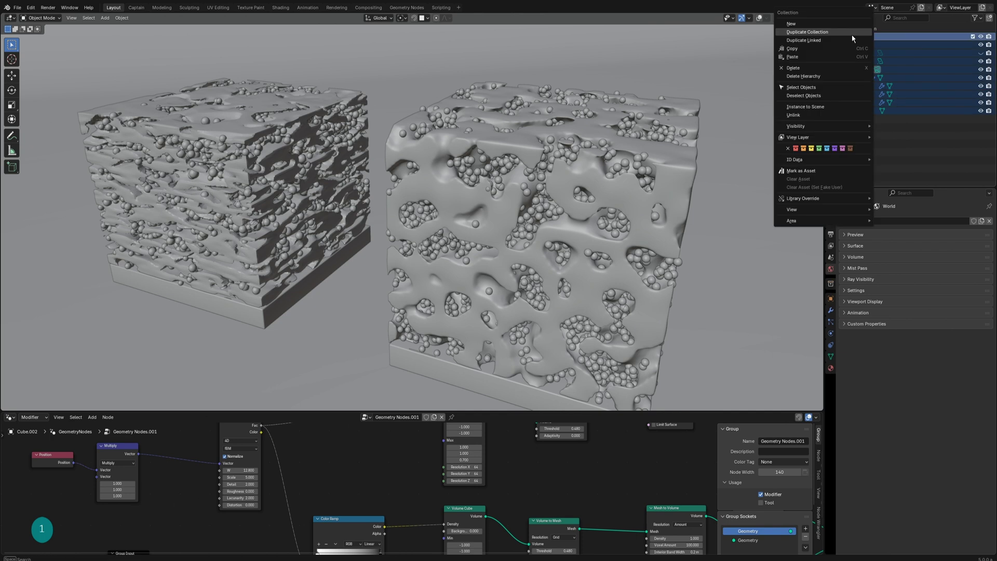
left_click(831, 78)
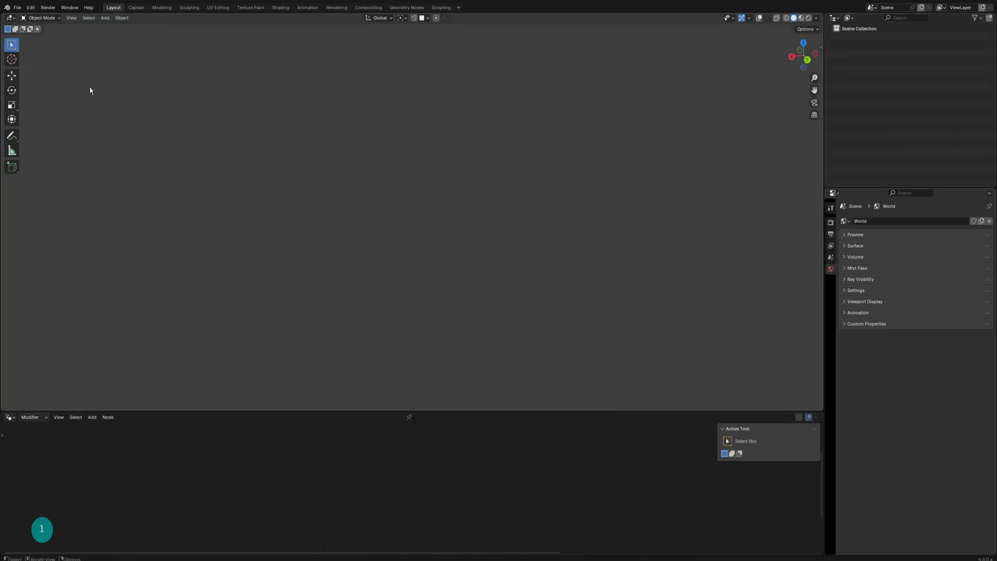
- Purge all unused local and linked data-blocks from the file, with recursive delete enabled
left_click(18, 7)
mouse_move(44, 155)
left_click(109, 161)
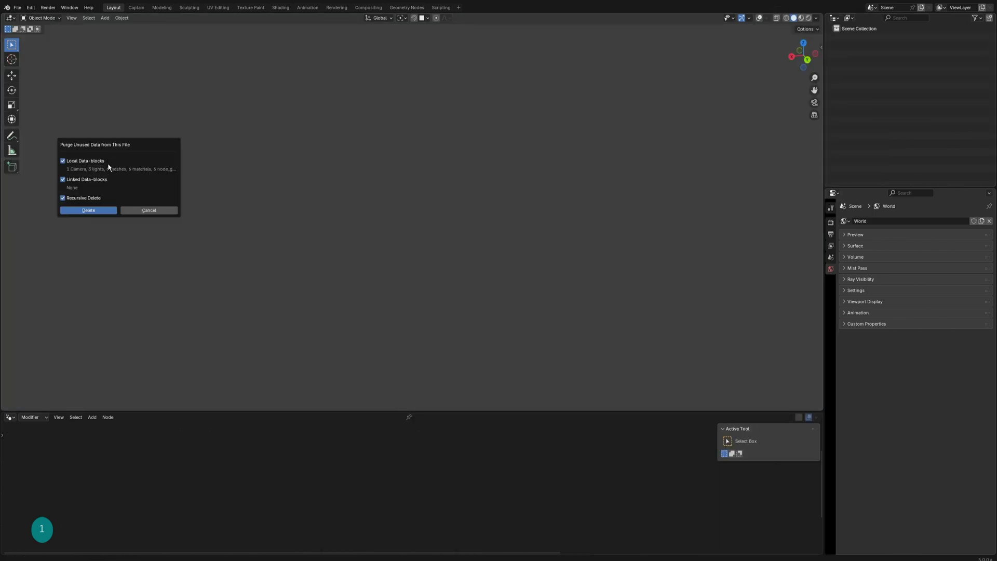
left_click(104, 210)
- Add a mesh cube to the empty scene and turn on the viewport overlays
left_click(105, 18)
mouse_move(110, 29)
left_click(190, 35)
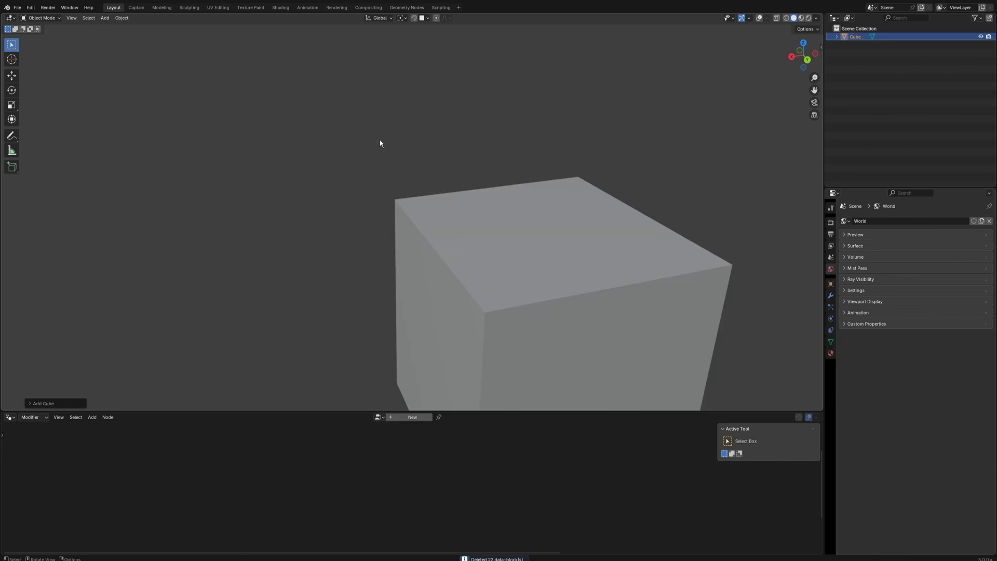
left_click(760, 18)
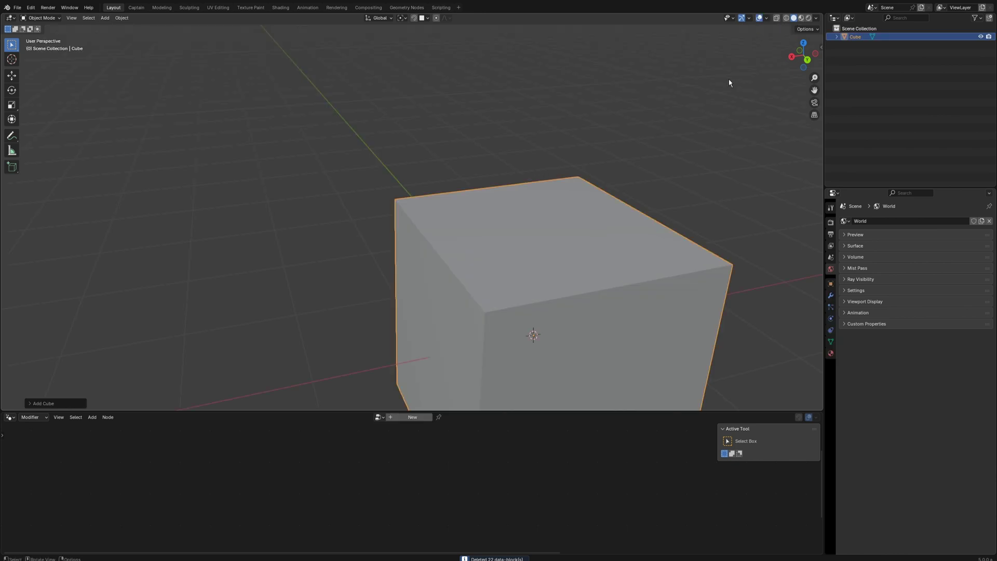
scroll(528, 258, "down", 5)
middle_click_drag(528, 259, 459, 195, "shift")
- Create a new geometry node tree on the cube and enlarge the node editor area
left_click(410, 417)
left_click_drag(470, 410, 467, 282)
scroll(416, 391, "up", 4)
- Move the Group Input and Group Output nodes far apart to make room between them
left_click_drag(304, 432, 105, 421)
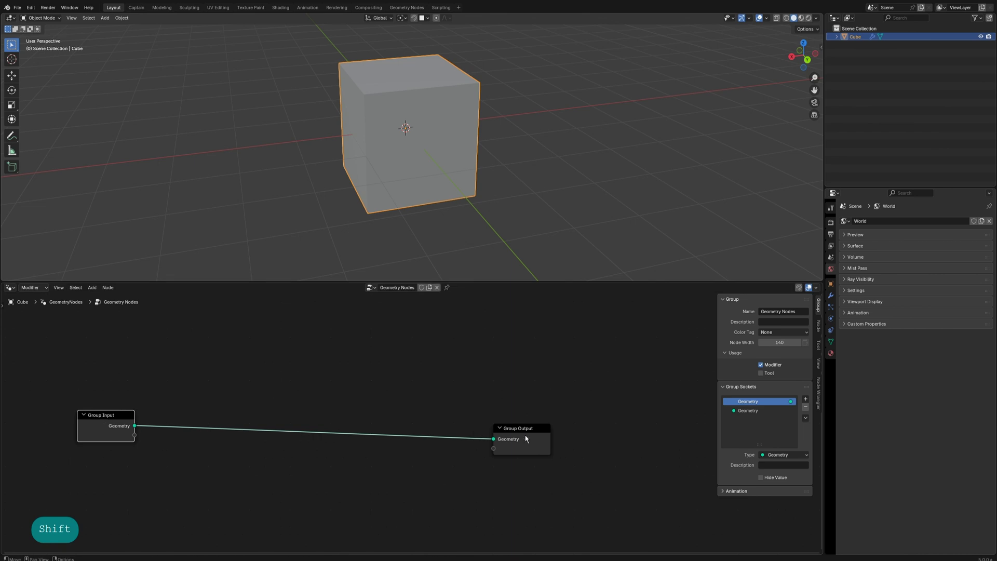
left_click_drag(531, 435, 634, 439)
left_click(150, 422)
left_click_drag(99, 432, 71, 454)
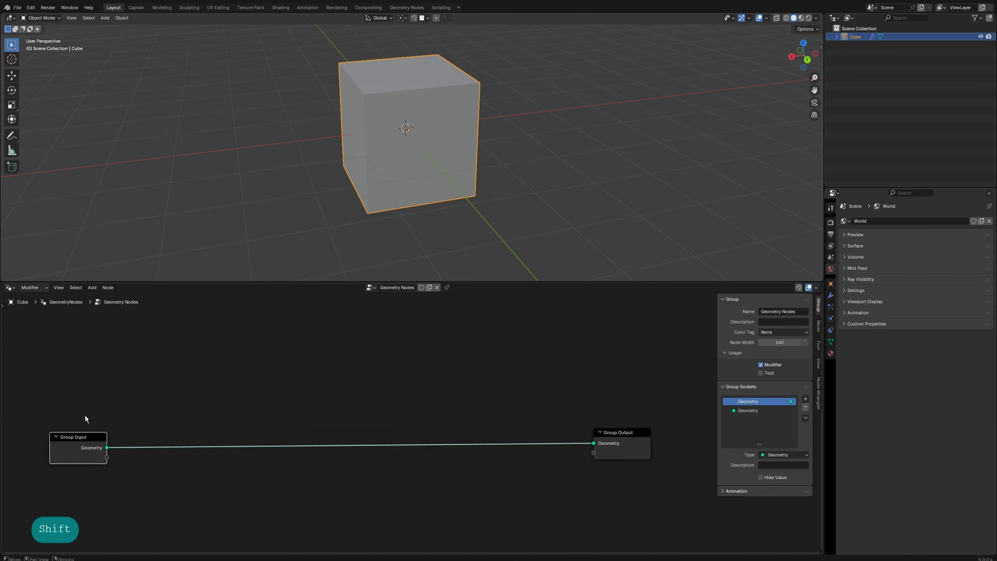
- Add a Volume Cube node between Group Input and Group Output without attaching it to their link
key("shift+a")
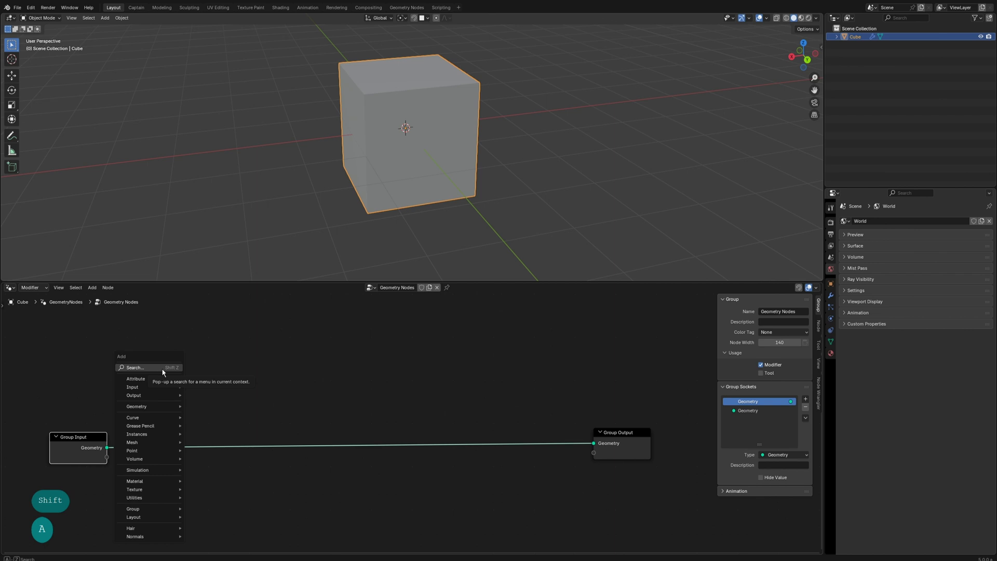
left_click(163, 369)
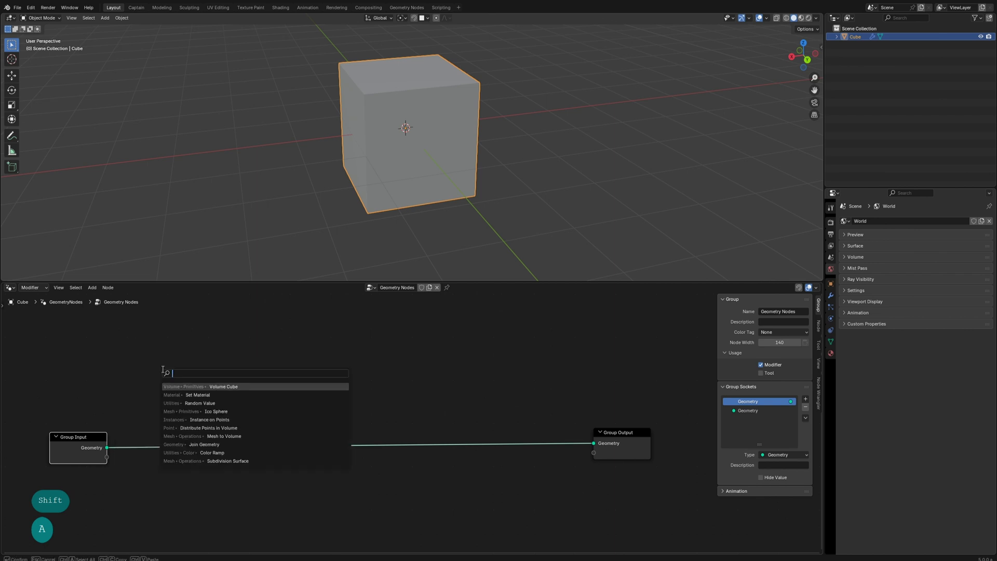
left_click(218, 387)
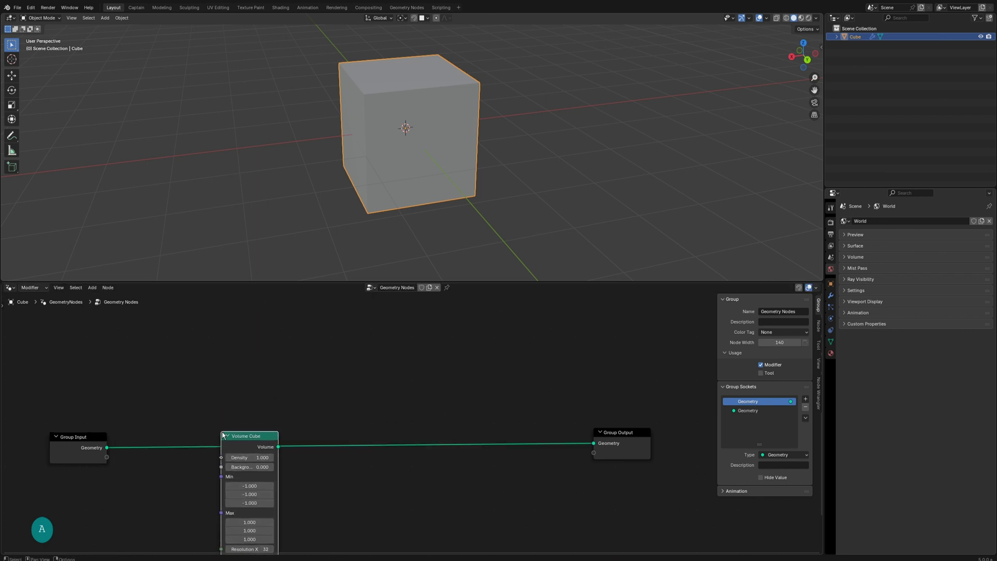
left_click(255, 390)
- Insert a Volume to Mesh node before the Group Output and feed it the Volume Cube's Volume output
type("z")
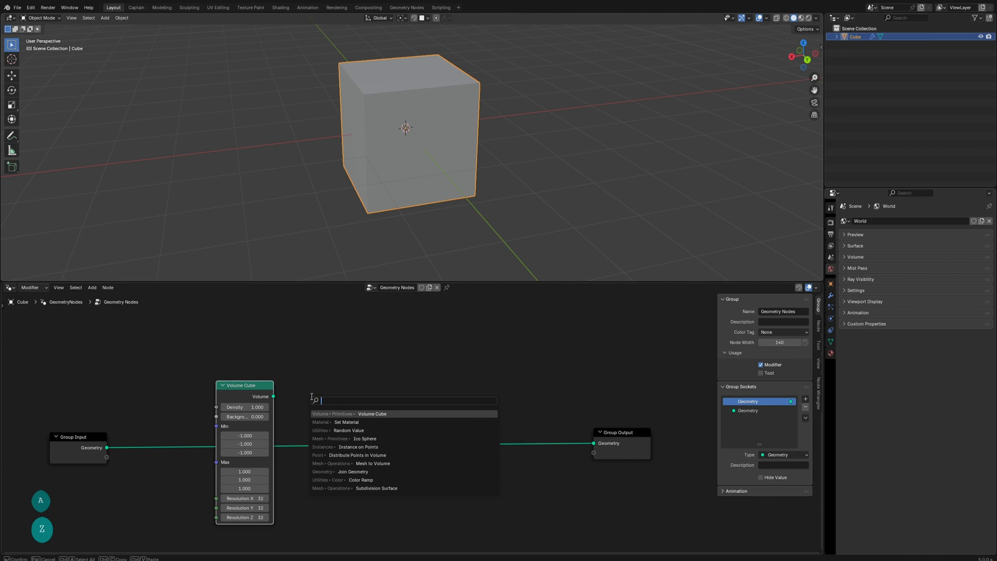
type("tomesh")
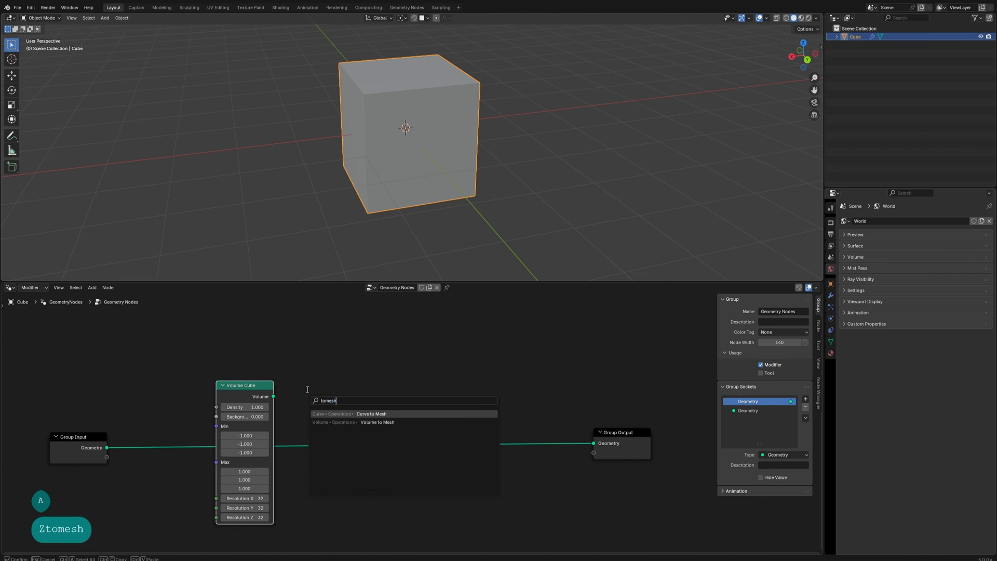
left_click(378, 422)
left_click(493, 454)
left_click_drag(273, 397, 462, 461)
left_click_drag(259, 398, 397, 407)
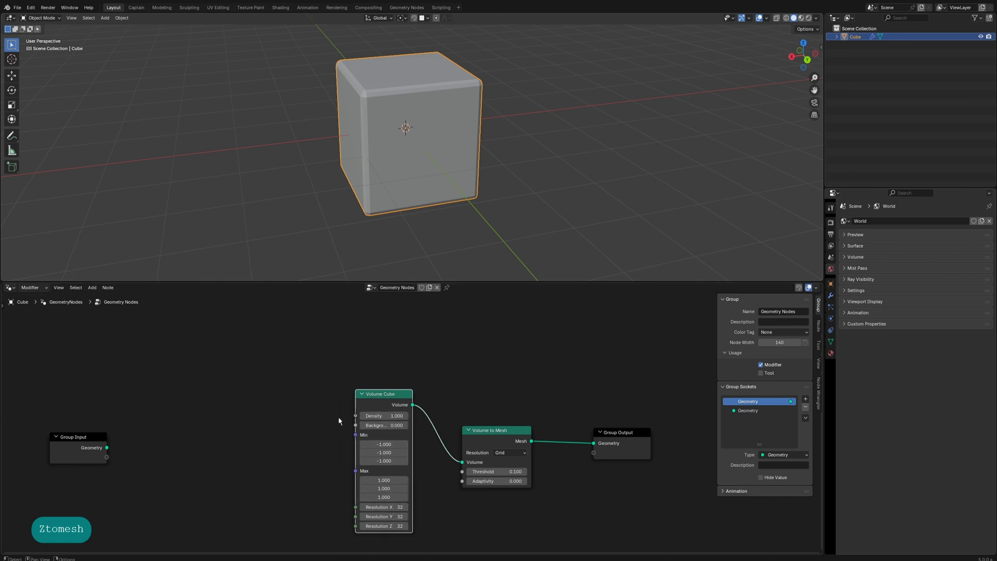
- Add a Noise Texture node and connect its Fac output to the Volume Cube's Density input
type("znoise")
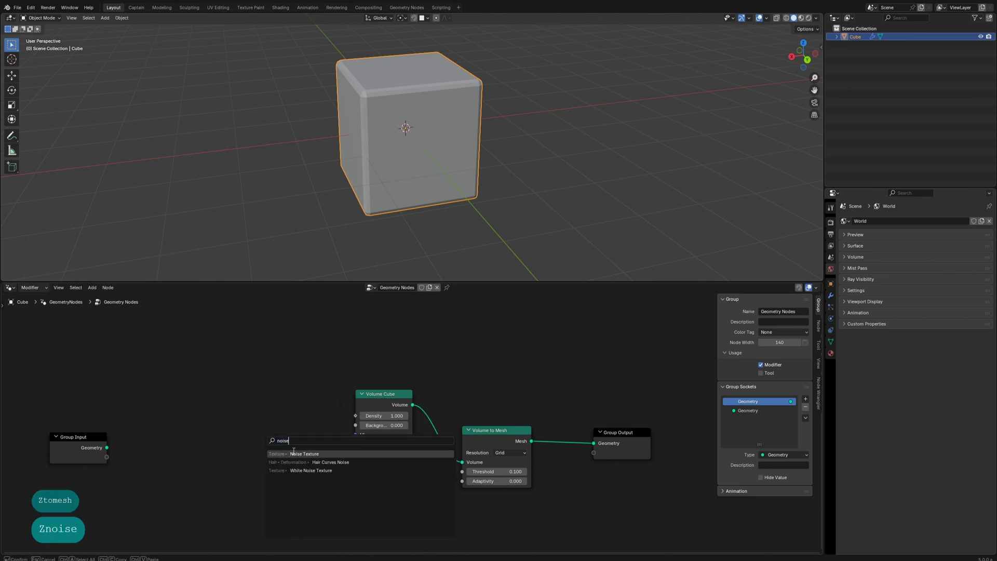
left_click(294, 453)
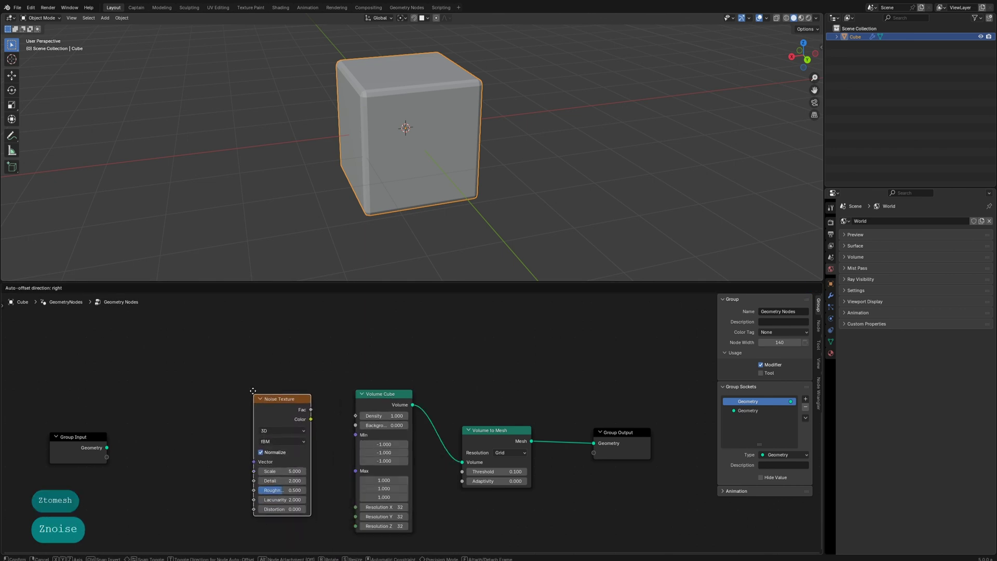
left_click(300, 412)
left_click_drag(300, 403, 395, 377)
- Set the Volume to Mesh threshold to 0.5
left_click(493, 471)
type(".5")
key("Return")
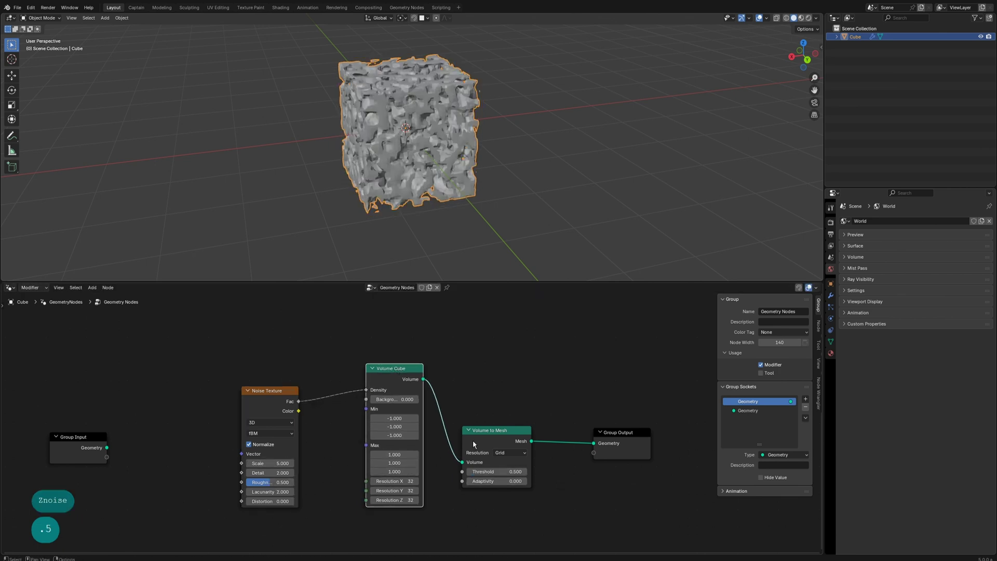
- Insert a Subdivision Surface node between Volume to Mesh and Group Output, and move Group Output farther away
left_click_drag(473, 440, 463, 426)
key("shift+a")
type("sub")
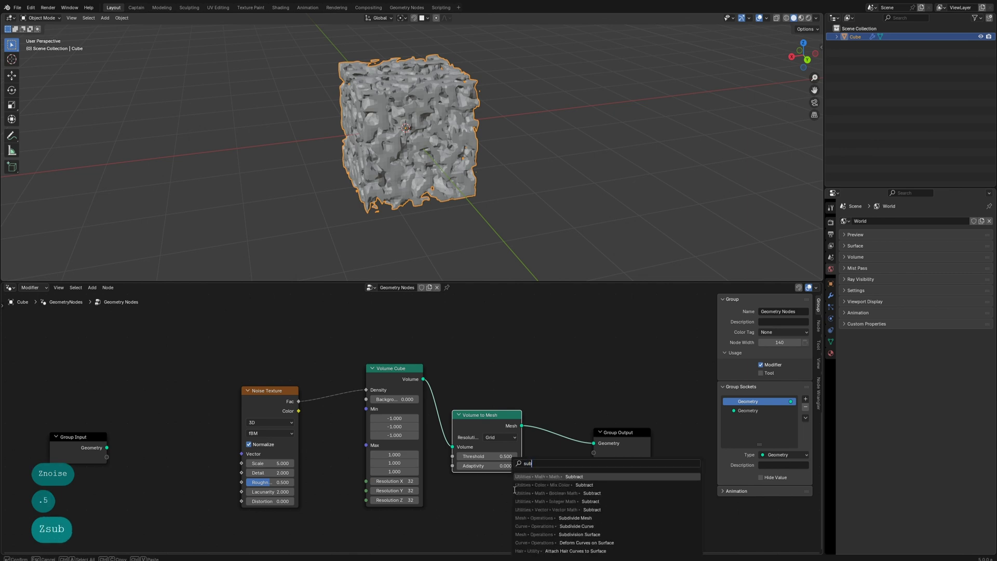
type("d")
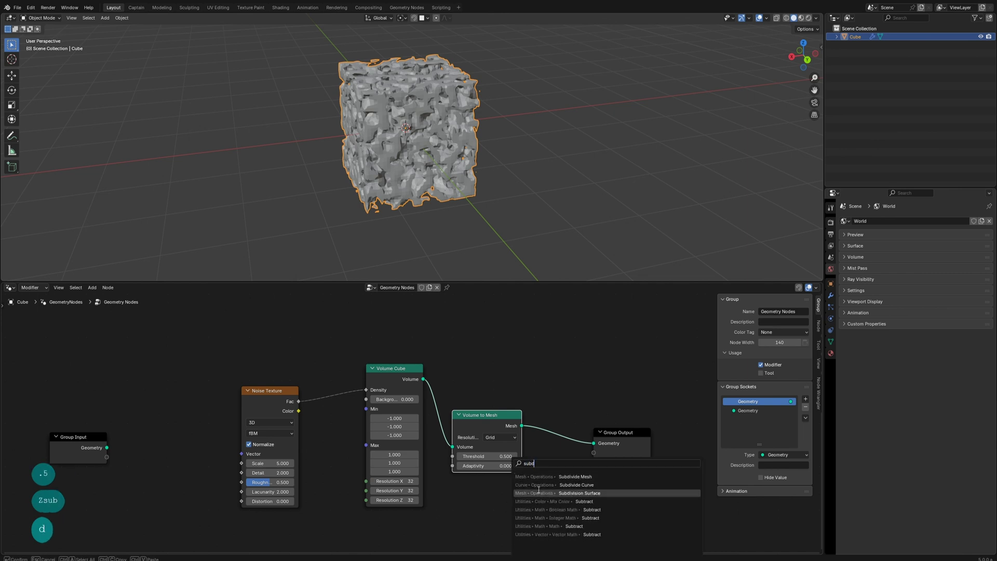
left_click(567, 491)
left_click(516, 506)
middle_click_drag(517, 506, 407, 487)
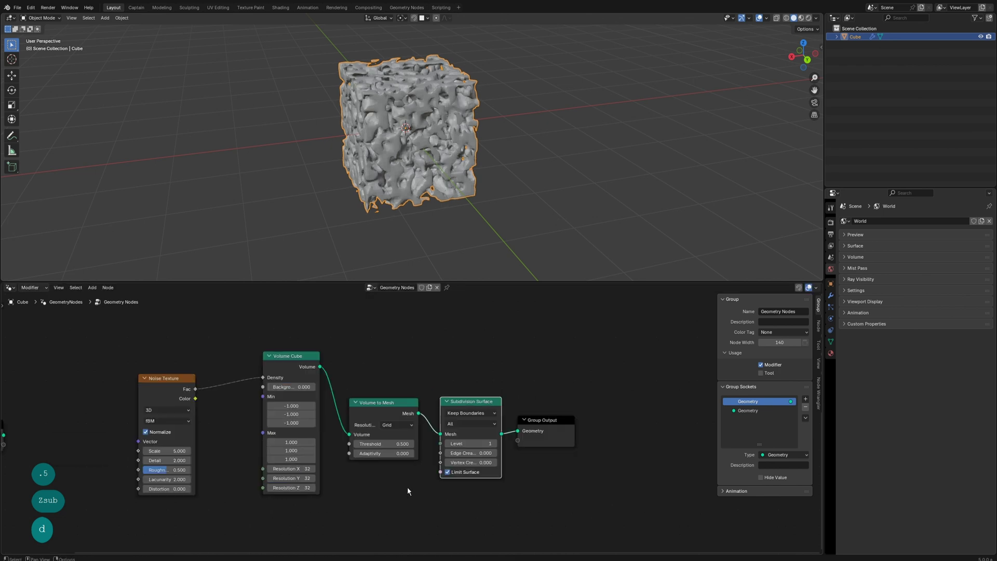
left_click_drag(553, 425, 649, 420)
middle_click_drag(547, 393, 599, 396)
- Set the Noise Texture roughness to 0
scroll(397, 139, "up", 3)
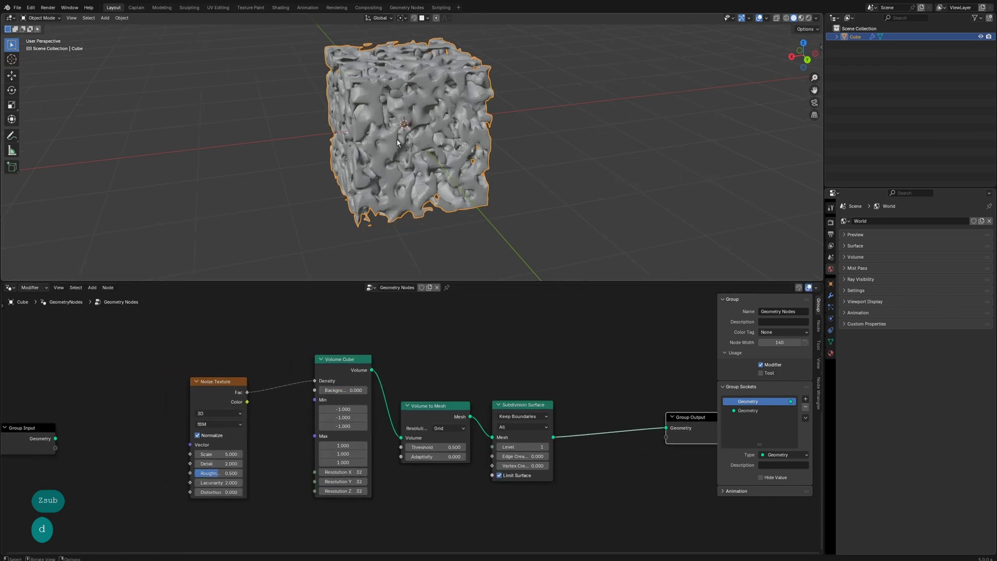
middle_click_drag(415, 154, 466, 163, "shift")
middle_click_drag(356, 508, 398, 501)
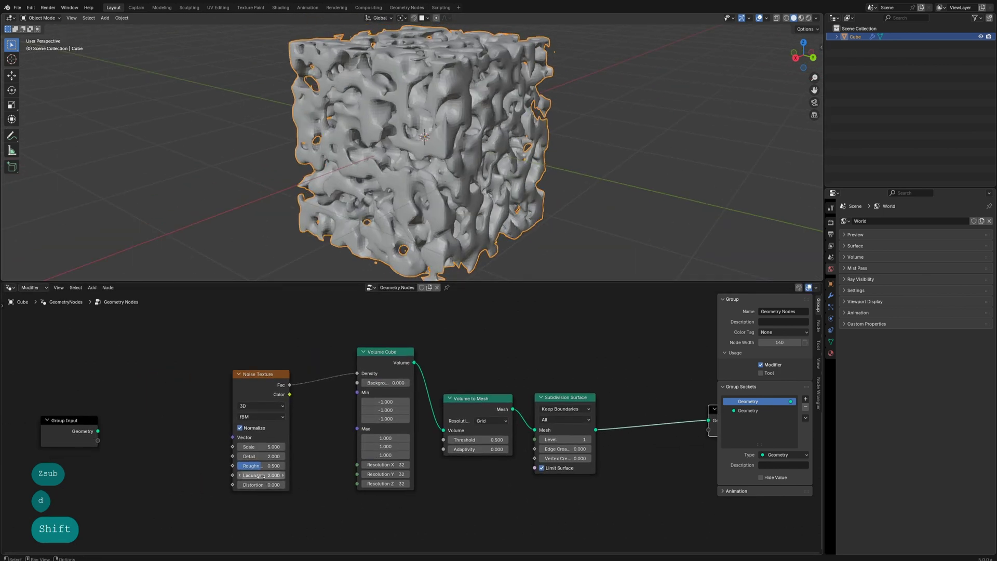
left_click(250, 465)
type("0")
left_click(308, 473)
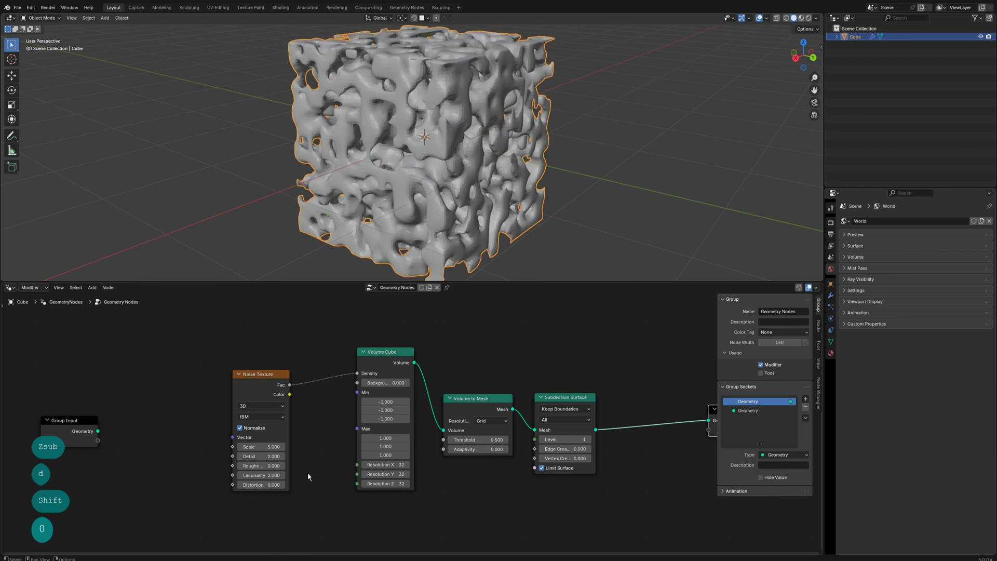
- Reposition the Subdivision Surface, Volume to Mesh and Group Input nodes to space out the tree
key("Home")
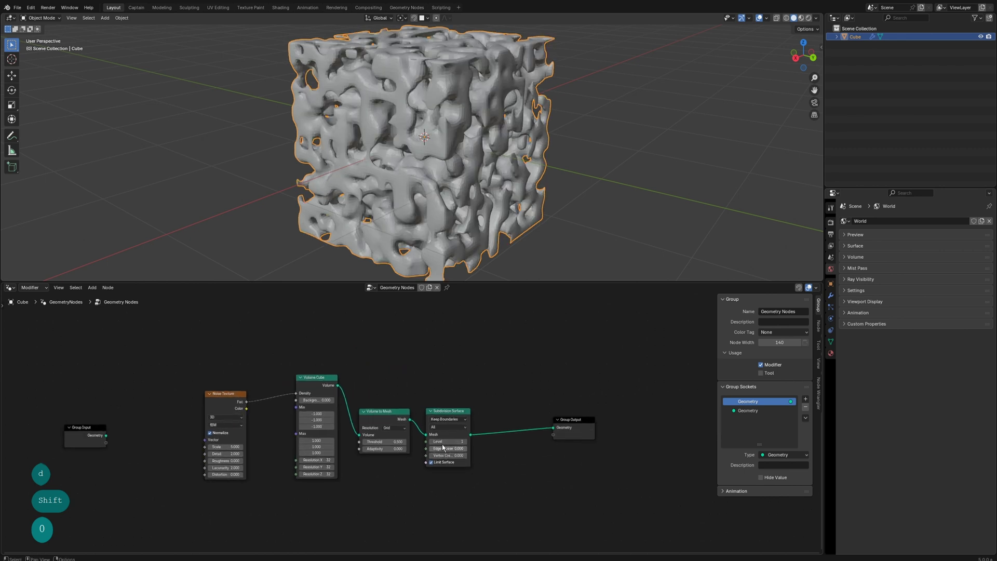
left_click_drag(444, 415, 460, 397)
left_click_drag(395, 415, 407, 400)
middle_click_drag(406, 400, 504, 395)
left_click_drag(182, 434, 103, 426)
middle_click_drag(192, 403, 235, 423)
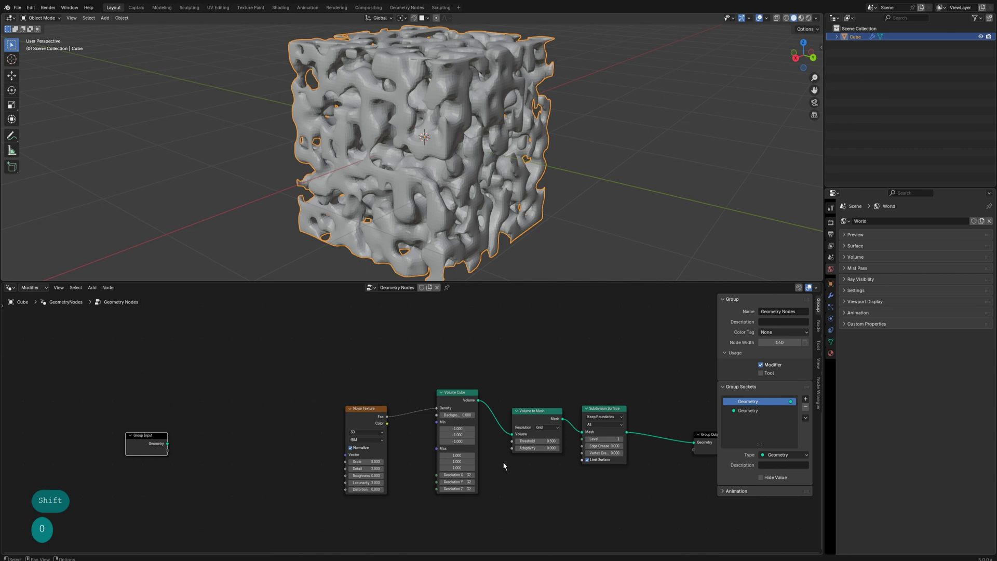
- Insert a Set Shade Smooth node between Subdivision Surface and Group Output
middle_click_drag(585, 497, 455, 491)
key("shift+a")
type("set")
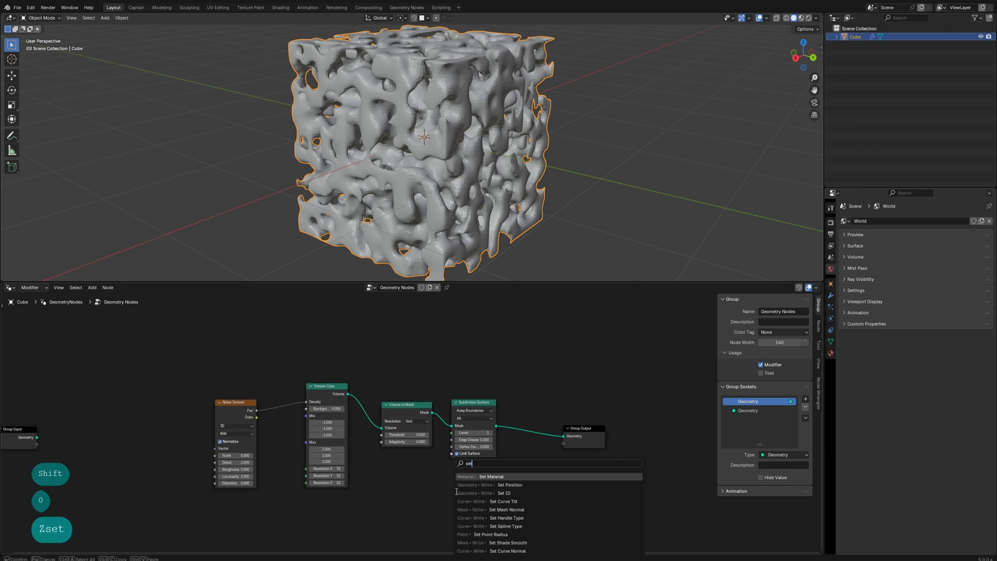
type(" s")
left_click(492, 485)
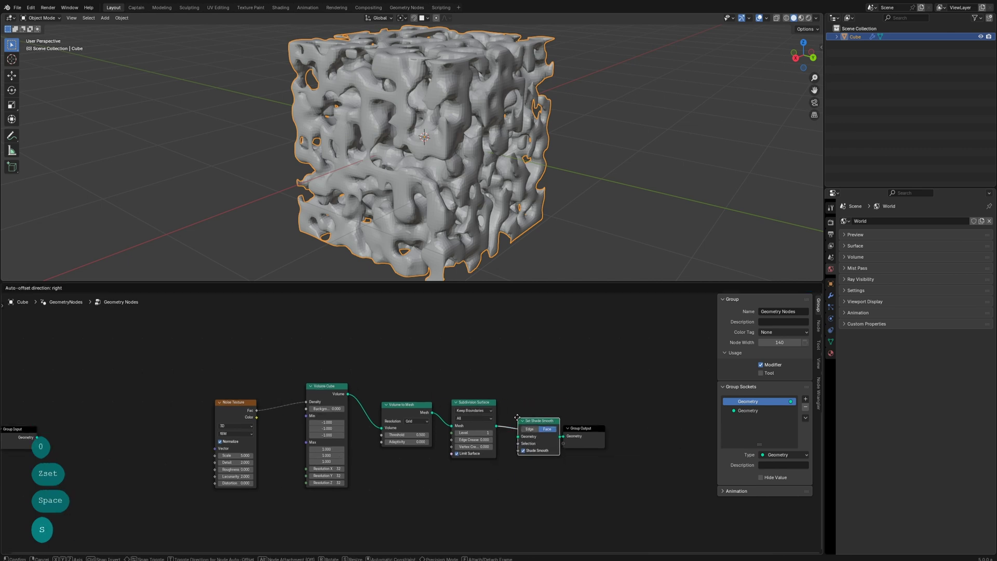
left_click(511, 418)
- Space out the Group Output, Set Shade Smooth and Subdivision Surface nodes
left_click_drag(537, 428, 644, 431)
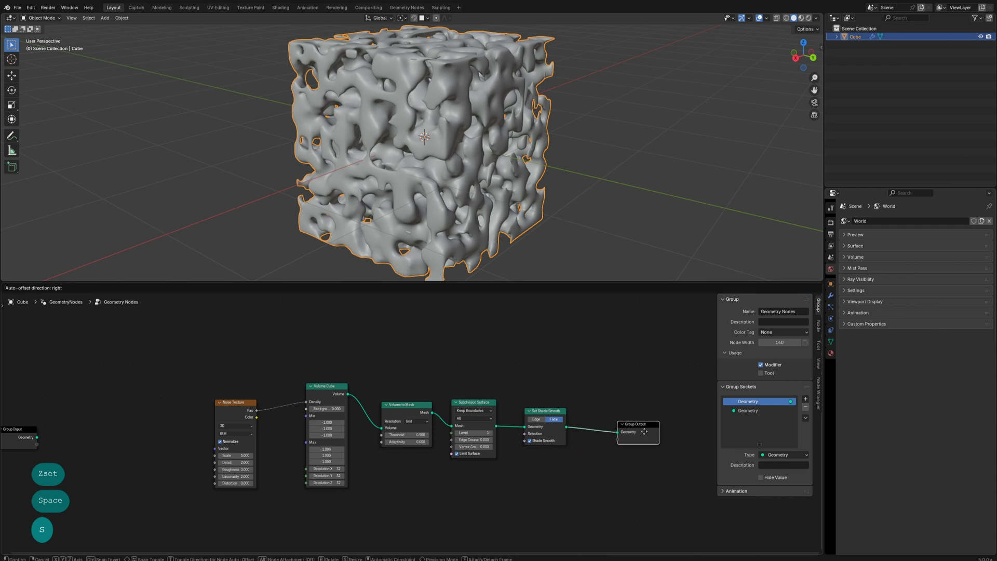
left_click_drag(541, 414, 563, 411)
left_click_drag(474, 411, 493, 402)
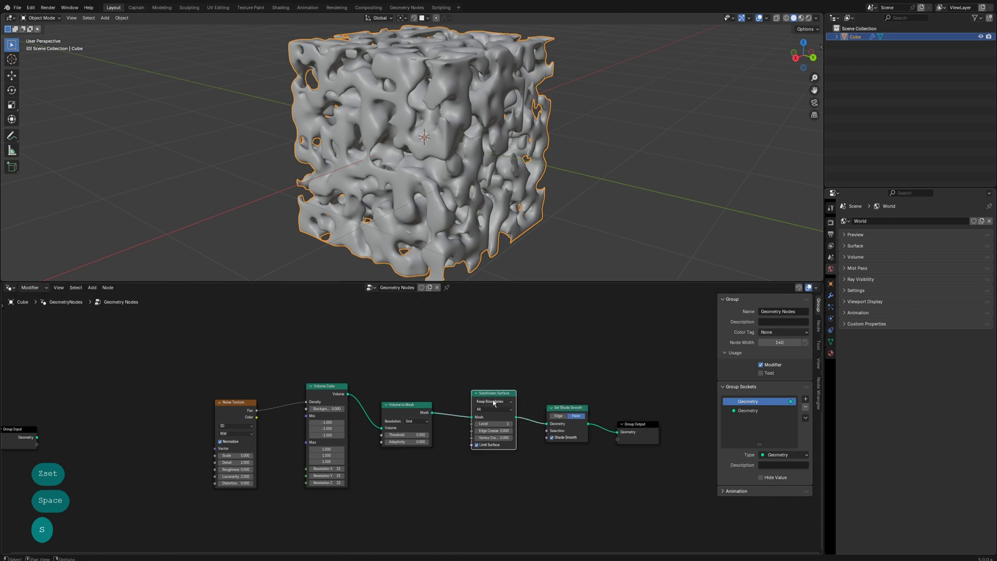
- Add a Position node between the Group Input and Noise Texture nodes
middle_click_drag(308, 482, 417, 484)
left_click(280, 469)
type("z")
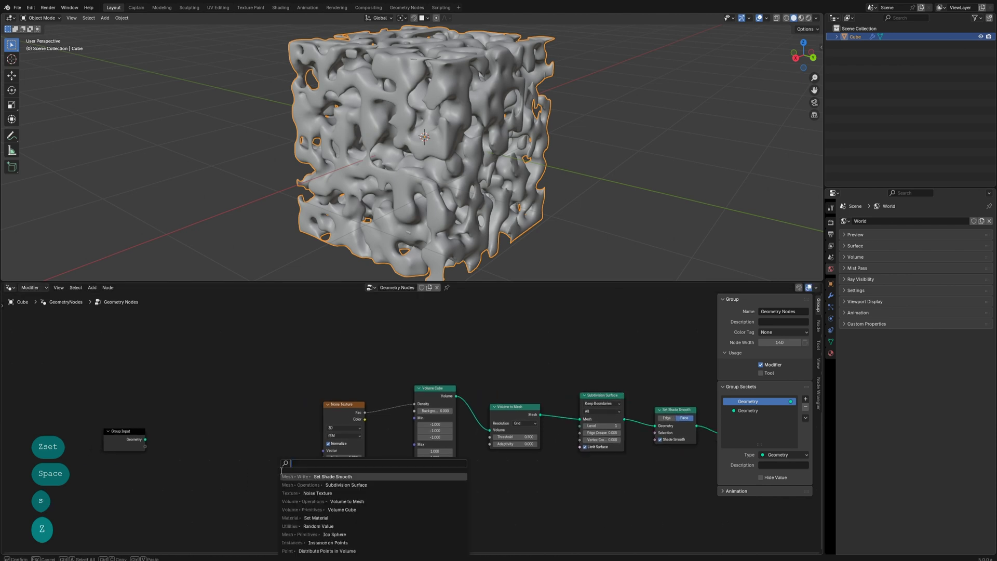
type("pos")
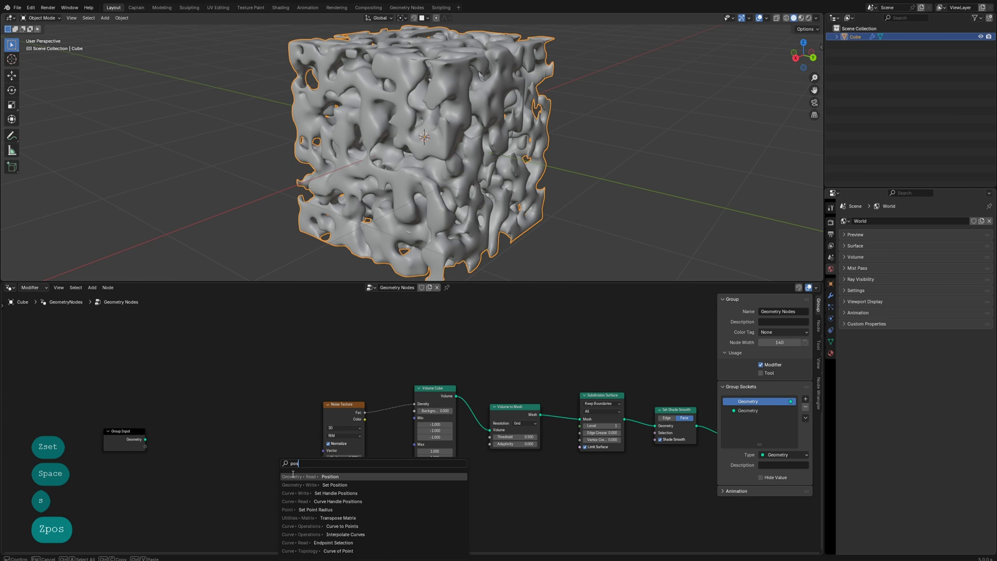
left_click(293, 476)
left_click(295, 470)
- Add a Vector Math node between the Position and Noise Texture nodes
scroll(297, 468, "up", 2)
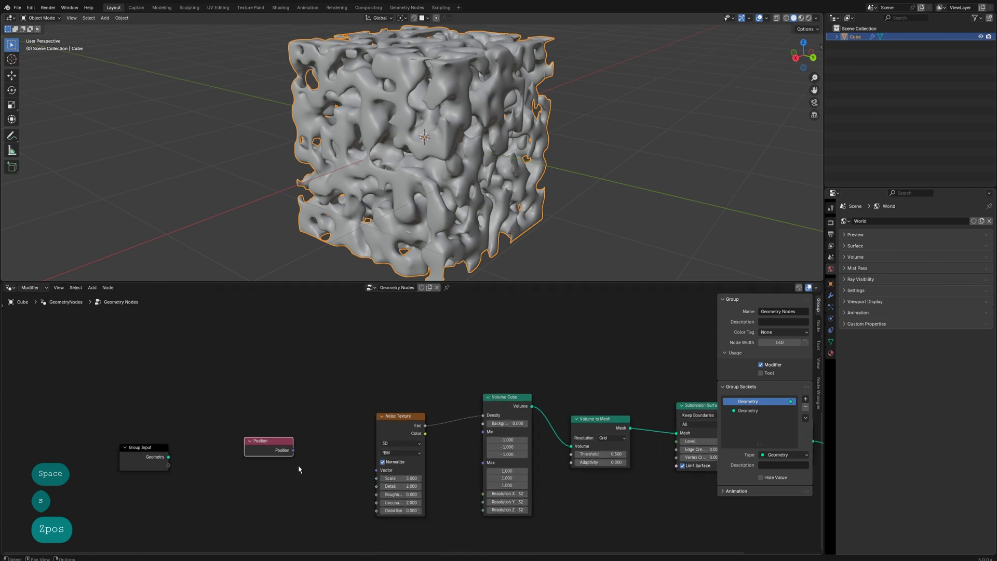
key("space")
type("ma")
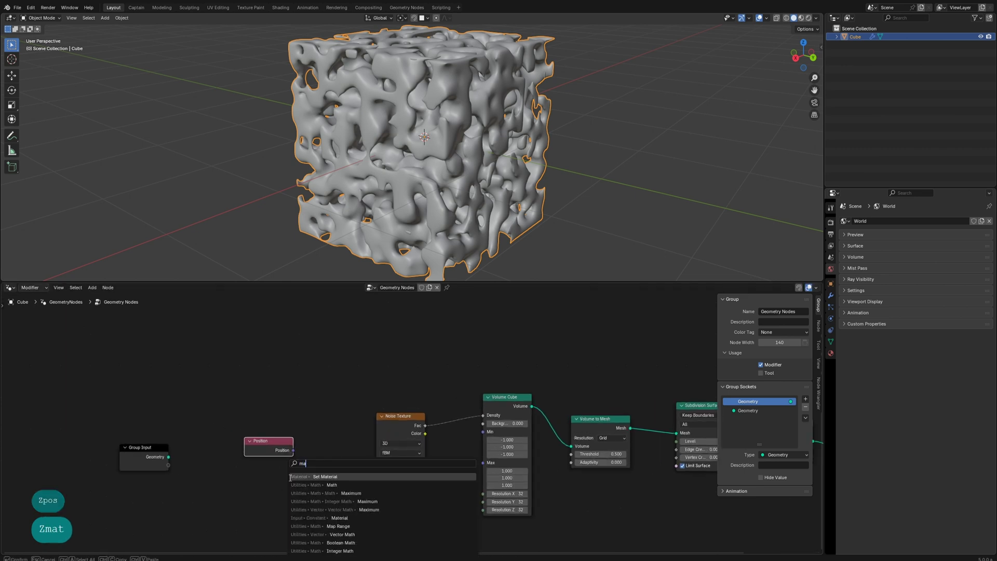
type("th")
left_click(291, 493)
left_click(293, 449)
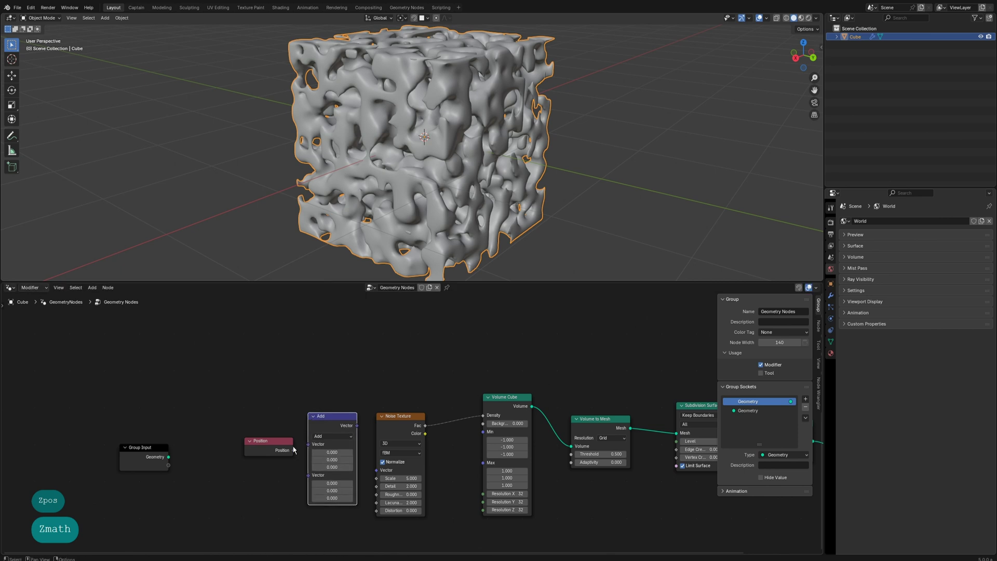
- Set the Vector Math node to Multiply and wire it between the Position output and the Noise Texture's Vector input
mouse_move(293, 450)
left_mouse_down()
mouse_move(265, 445)
mouse_move(308, 444)
left_mouse_up()
left_click(328, 436)
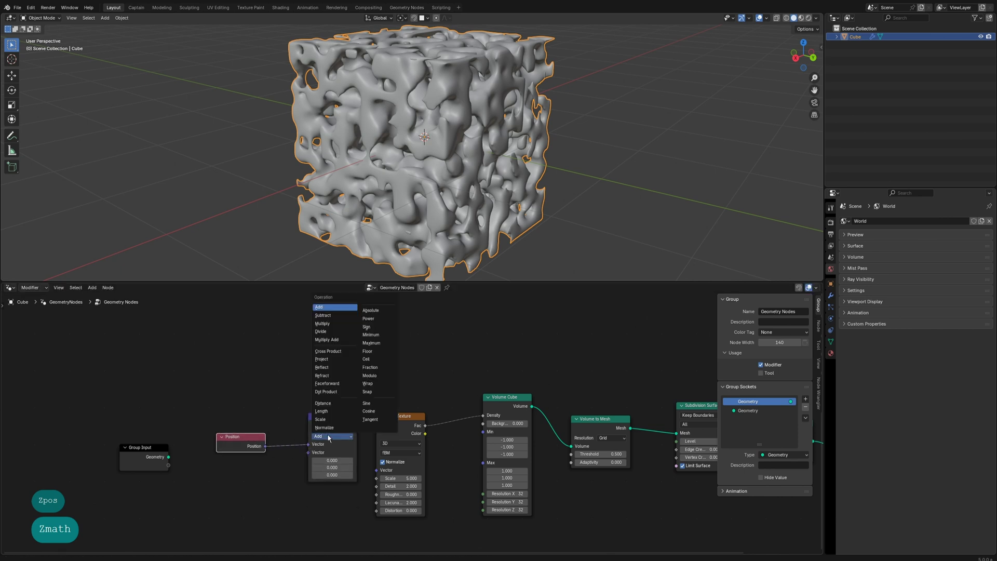
left_click(322, 323)
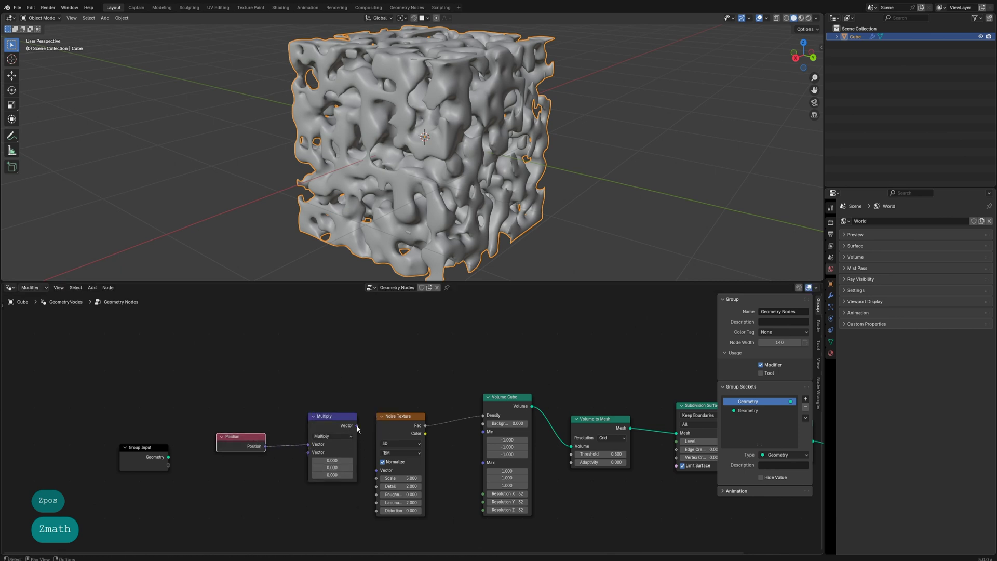
left_click_drag(357, 425, 376, 470)
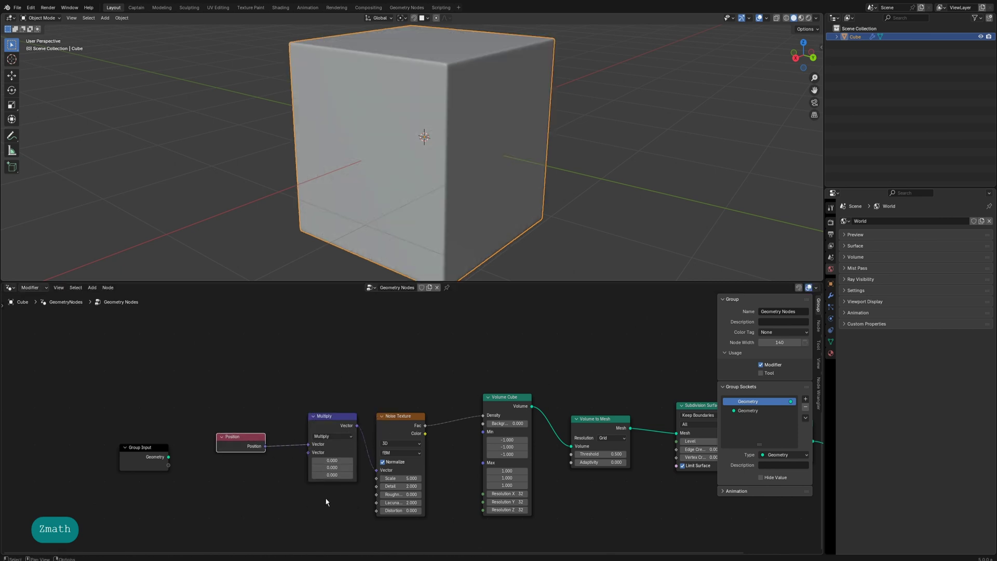
- Set all three components of the Multiply node's second vector to 1
left_click(333, 460)
type("1")
key("Tab")
type("1")
key("Tab")
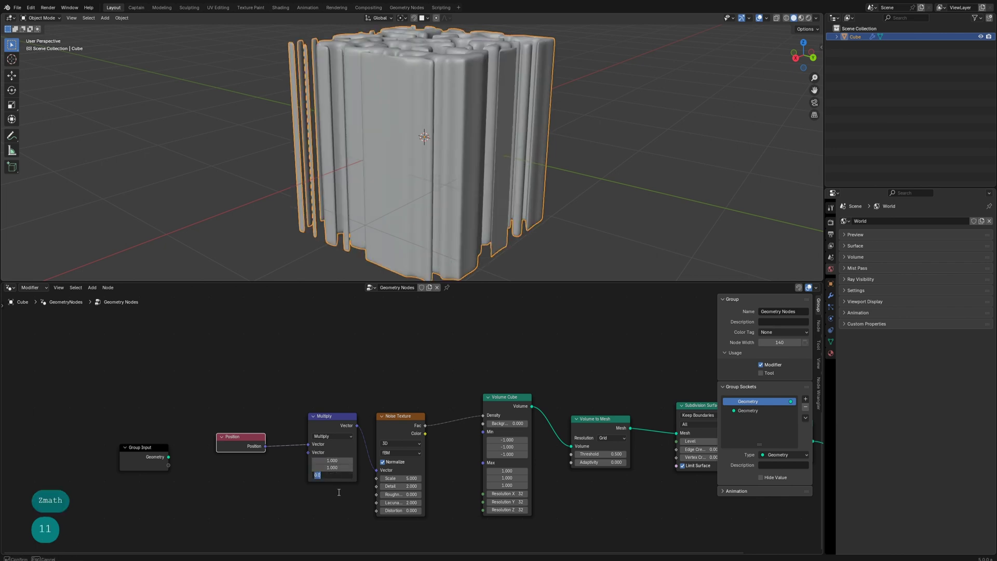
type("1")
key("Return")
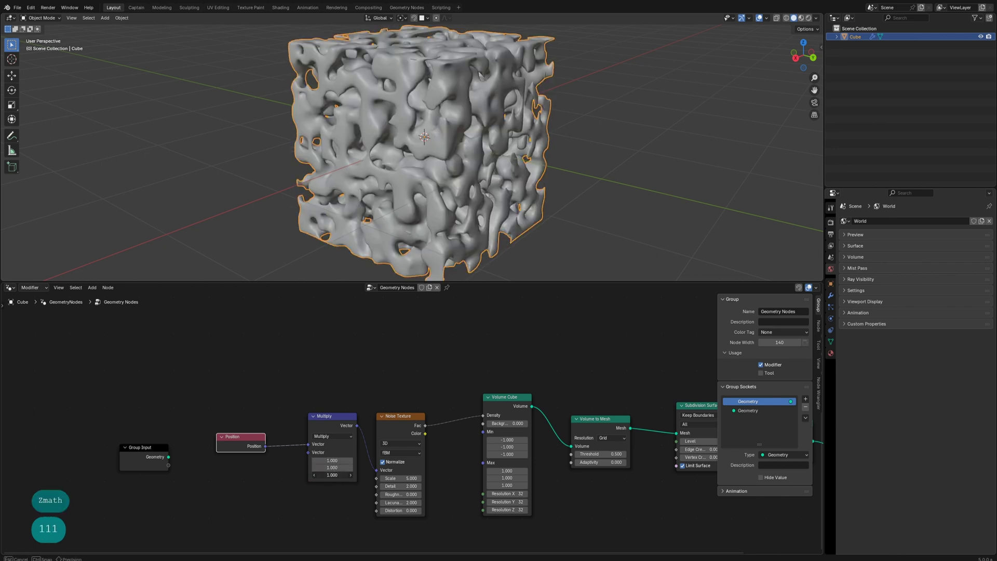
- Stretch the noise by setting the Multiply vector to 0.5, 0.5 and 2 for X, Y and Z
left_click_drag(333, 475, 376, 475)
left_click(332, 475)
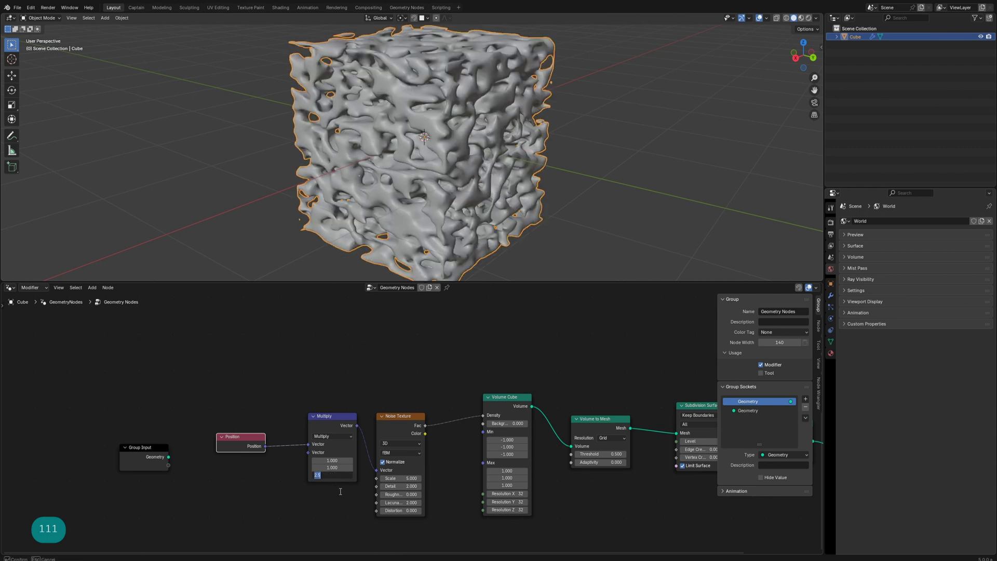
type("2")
left_click(334, 460)
left_click(334, 460)
type(".5")
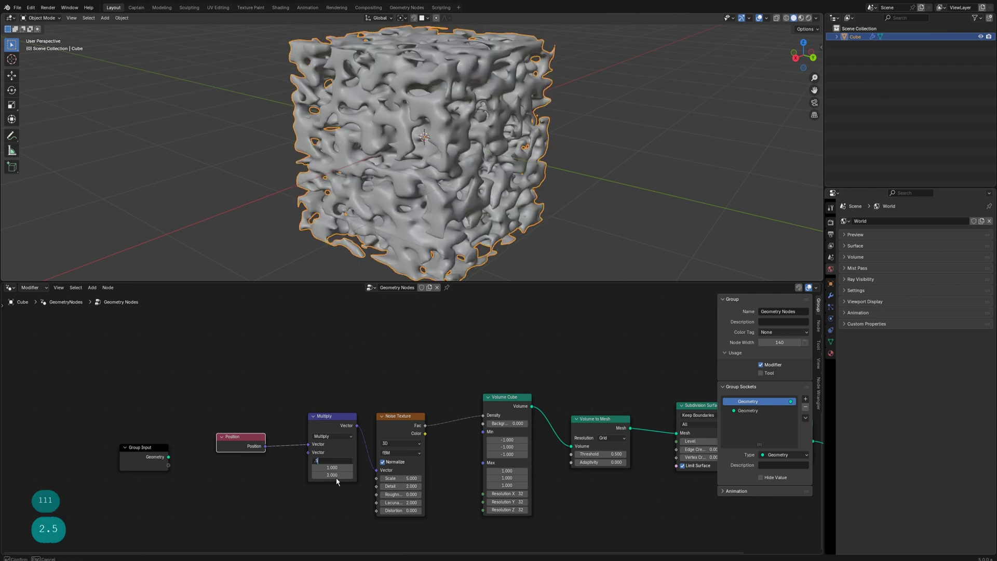
key("Tab")
type(".5")
key("Return")
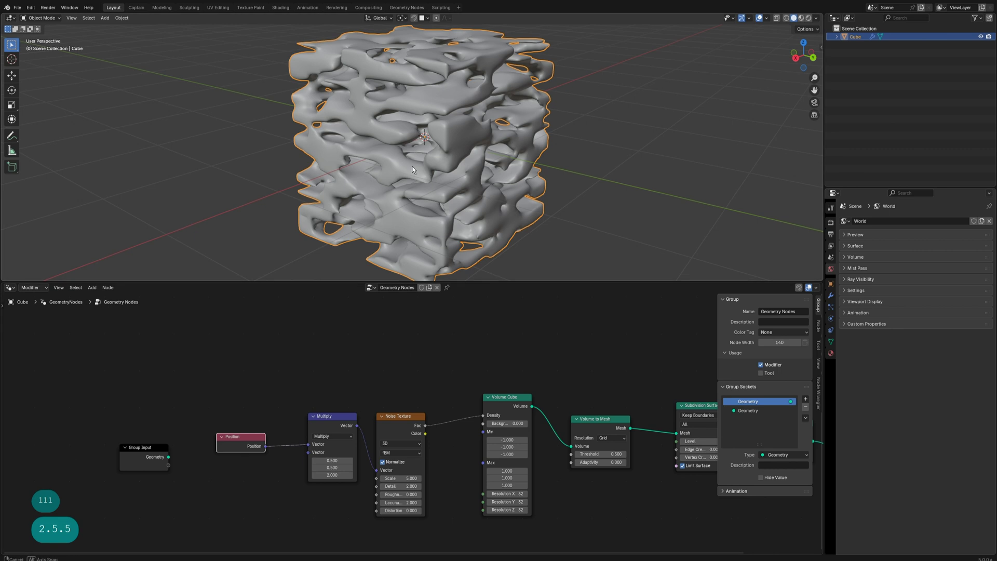
mouse_move(412, 166)
middle_mouse_down()
mouse_move(381, 160)
mouse_move(429, 154)
mouse_move(412, 174)
middle_mouse_up()
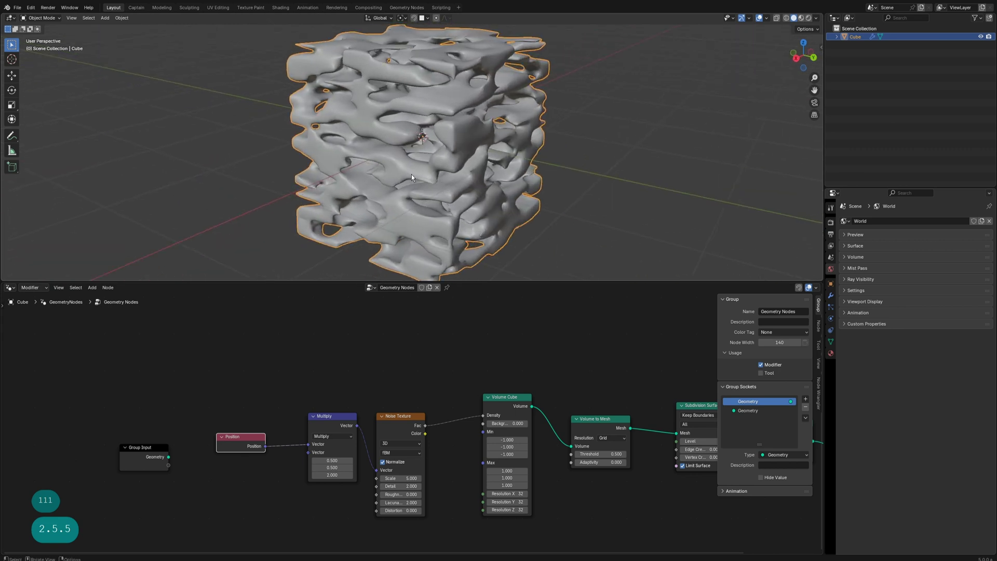
- Space out the Position, Multiply and Noise Texture nodes and set the noise scale to 8
left_click_drag(240, 444, 228, 438)
left_click_drag(327, 416, 293, 414)
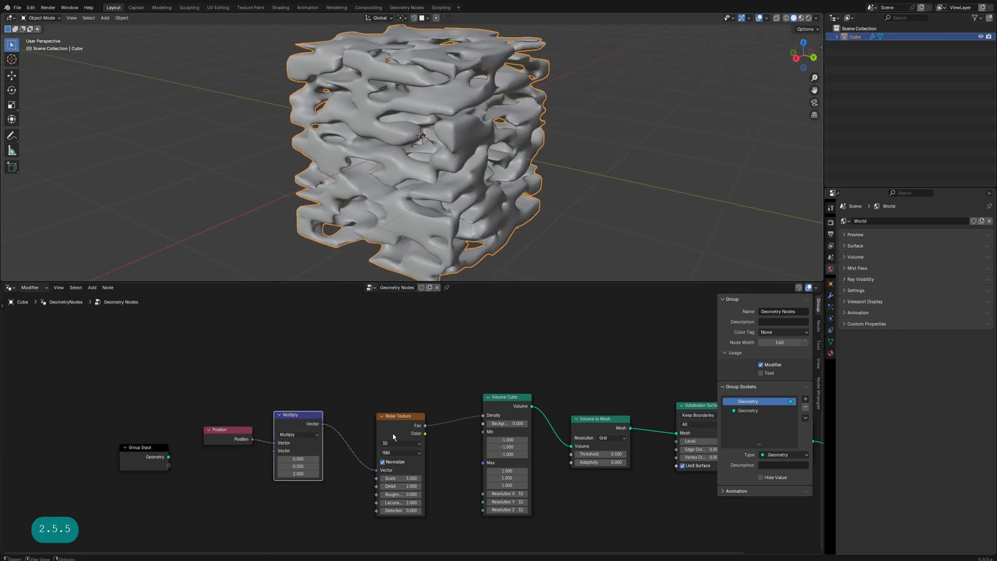
left_click_drag(393, 438, 370, 427)
double_click(378, 467)
type("8")
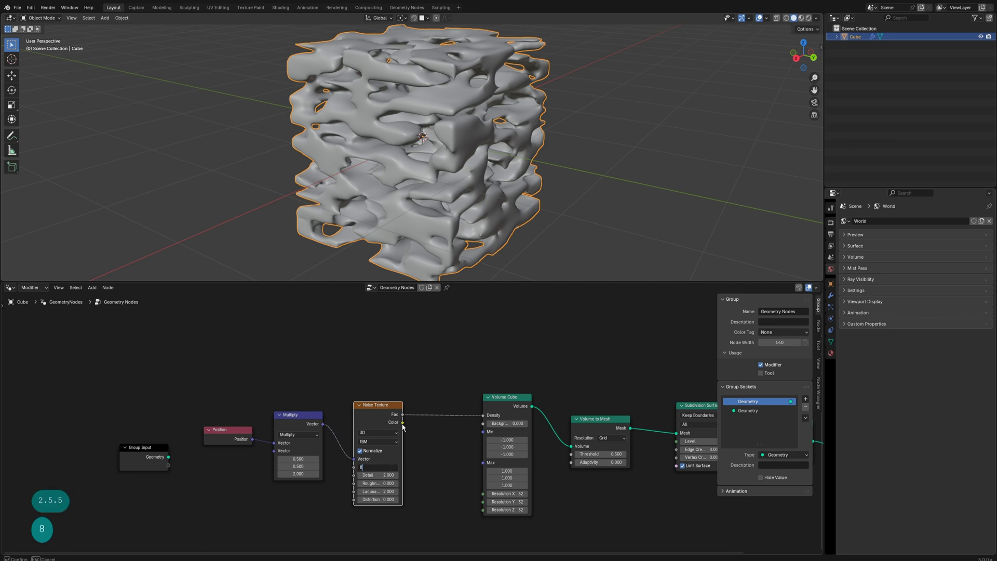
key("Return")
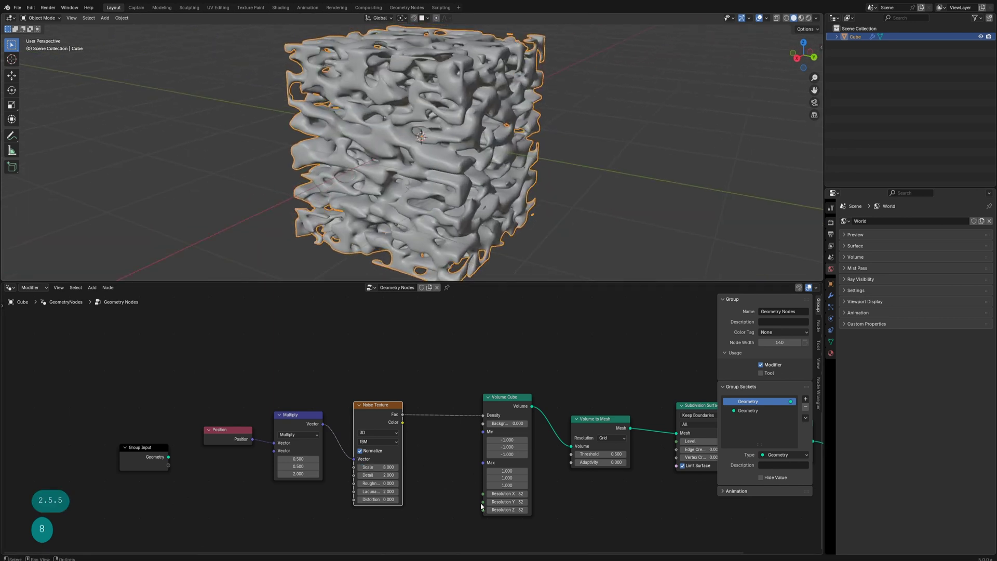
- Set the Volume Cube's X, Y and Z resolution to 64
middle_click_drag(482, 504, 385, 468)
double_click(457, 477)
type("6")
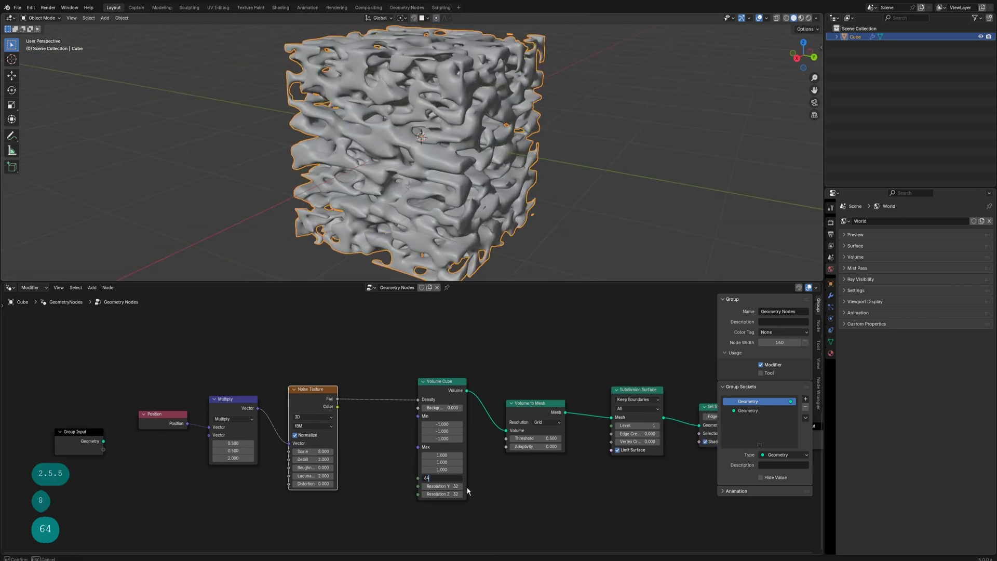
type("4")
key("Tab")
type("64")
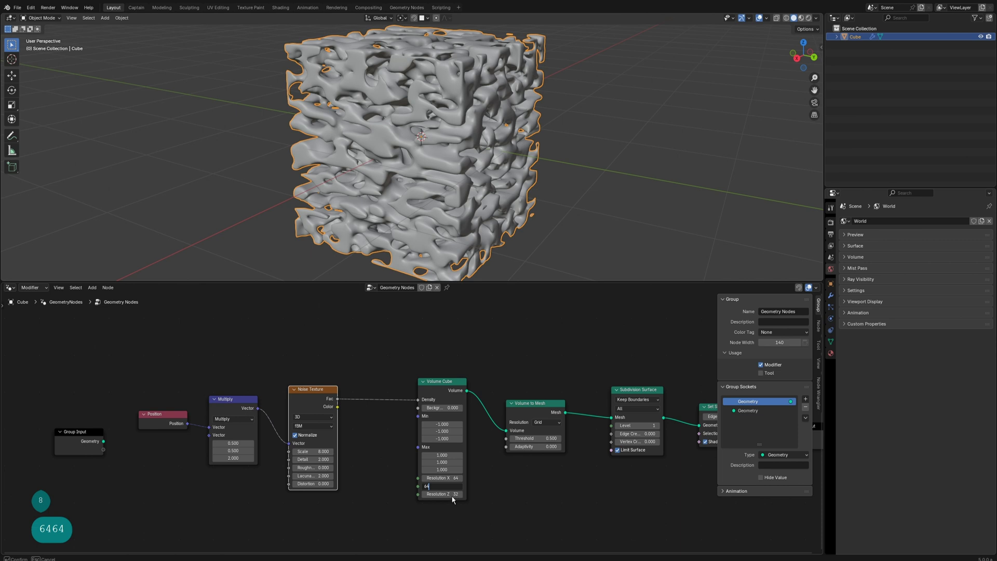
key("Tab")
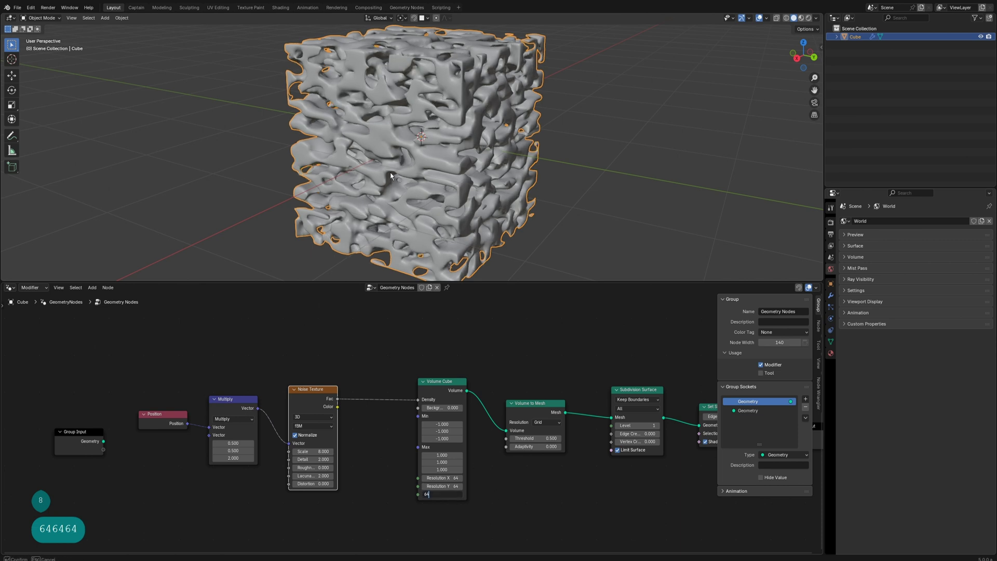
type("64")
key("Return")
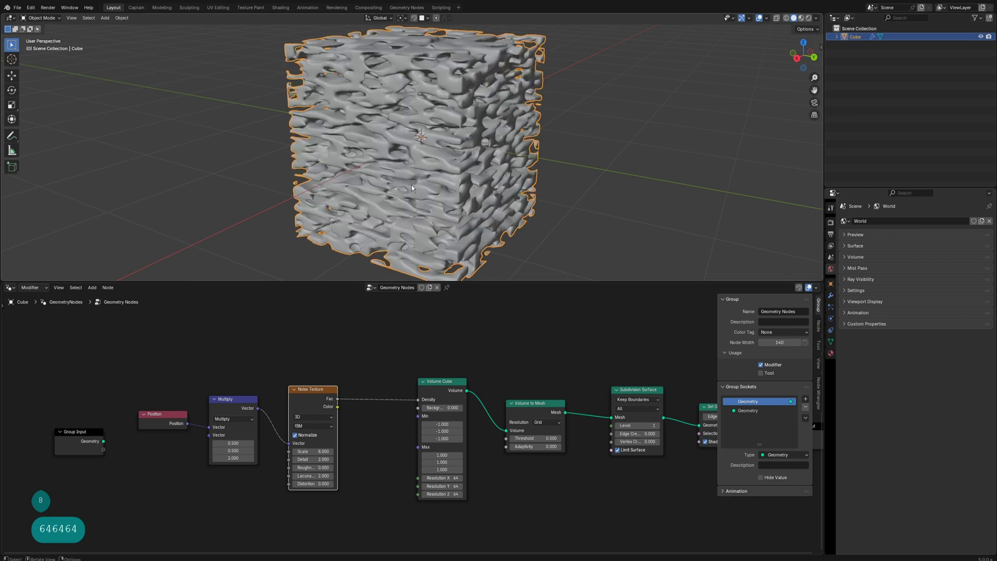
- Set the Z component of the Multiply vector to 0.5
scroll(425, 181, "down", 1)
mouse_move(434, 183)
middle_mouse_down()
mouse_move(451, 215)
mouse_move(433, 182)
middle_mouse_up()
left_click(233, 458)
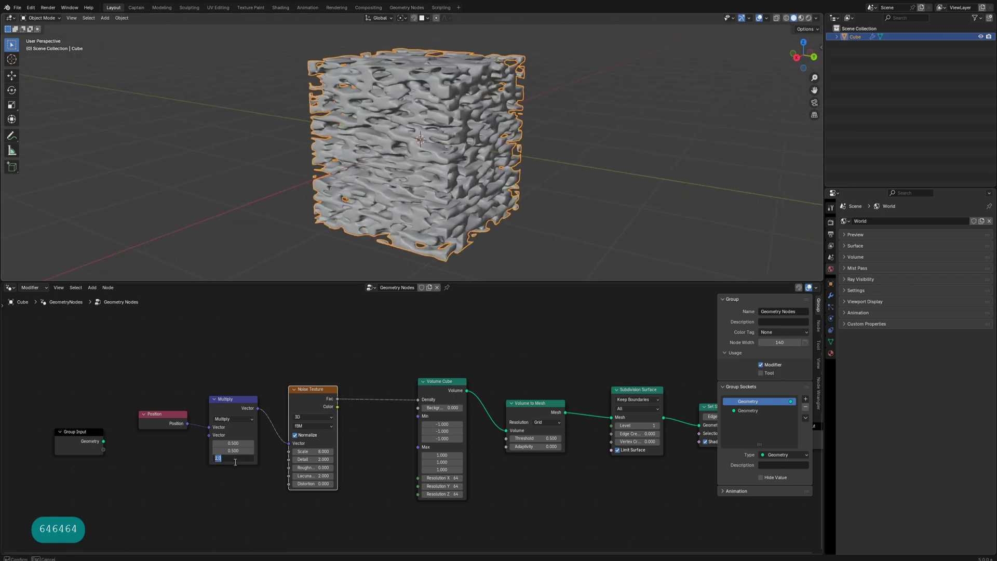
type(".5")
key("Return")
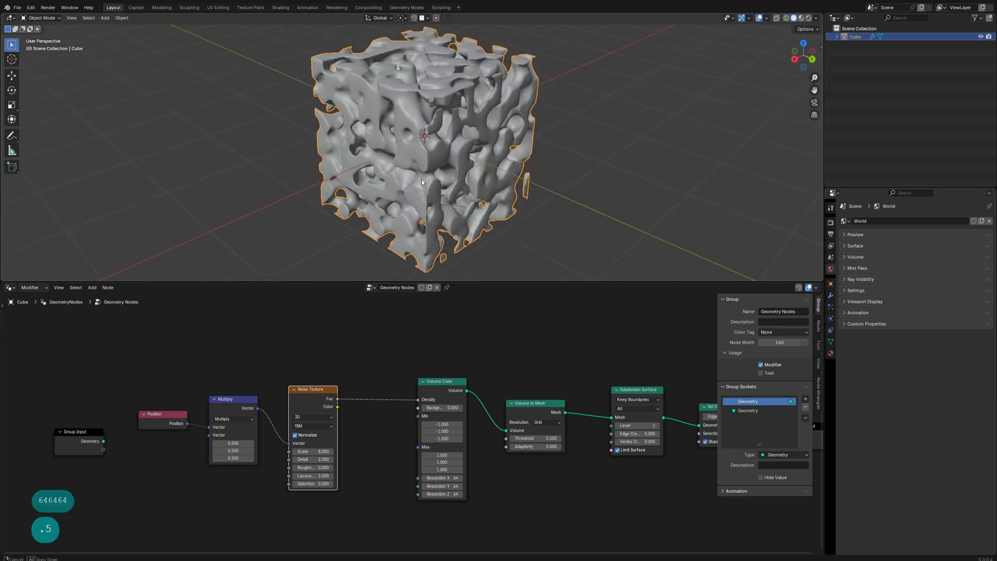
- Add a Color Ramp node below the Volume Cube and feed it from the Noise Texture's Fac output
scroll(381, 443, "down", 1)
middle_click_drag(382, 448, 346, 403)
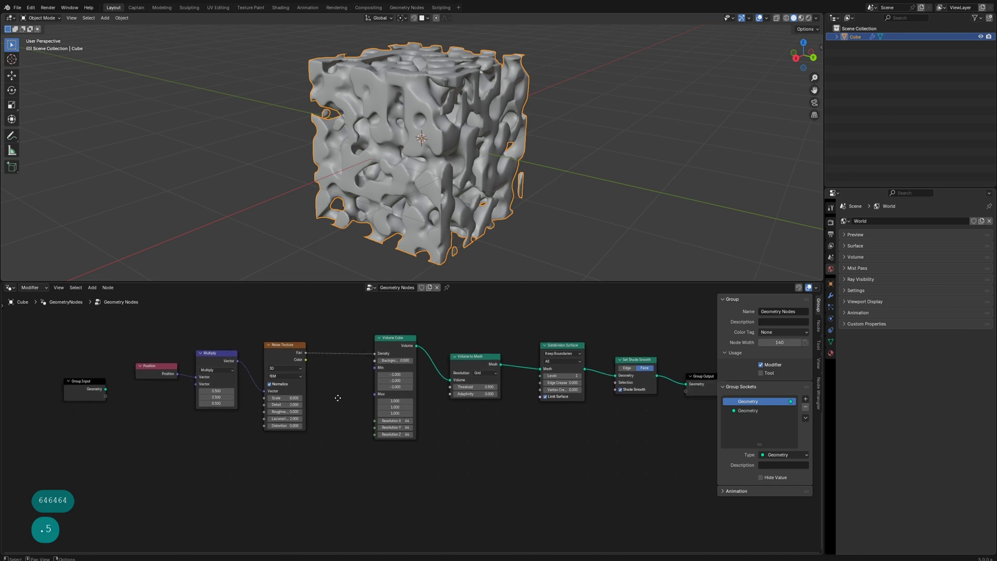
key("shift+a")
type("ramp")
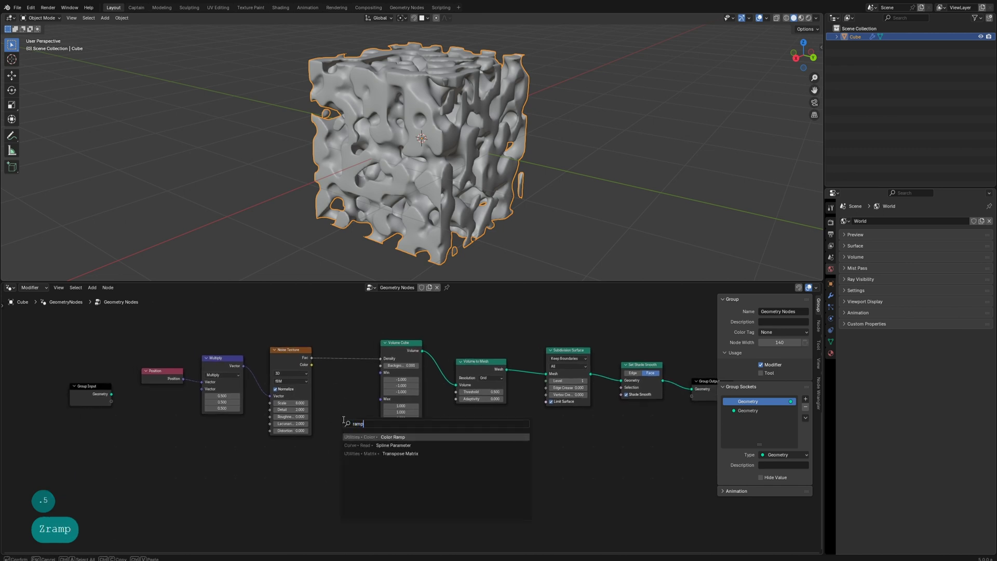
left_click(385, 438)
left_click(362, 475)
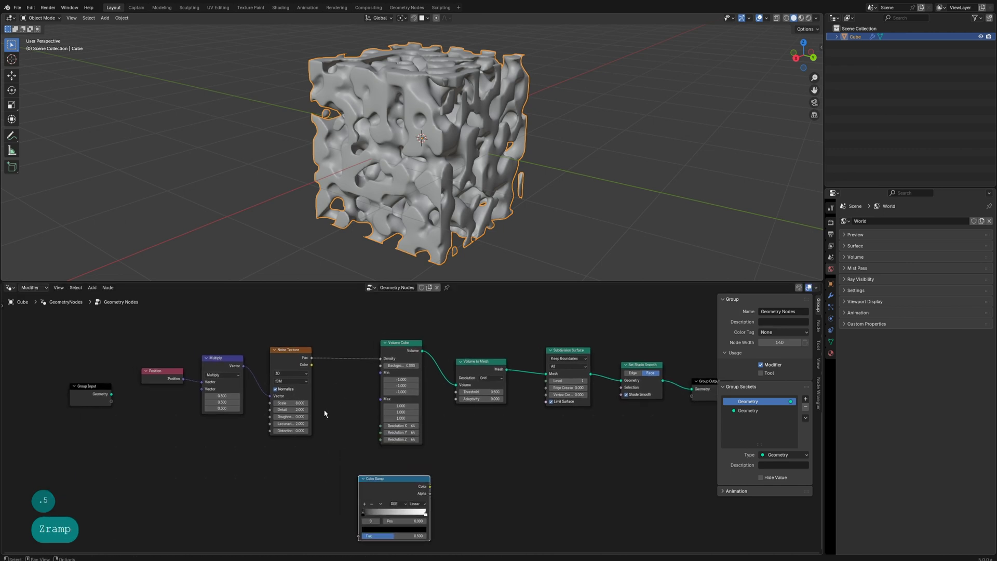
left_click_drag(311, 358, 360, 535)
- Flip the Color Ramp so that it runs from white to black
scroll(483, 492, "up", 4)
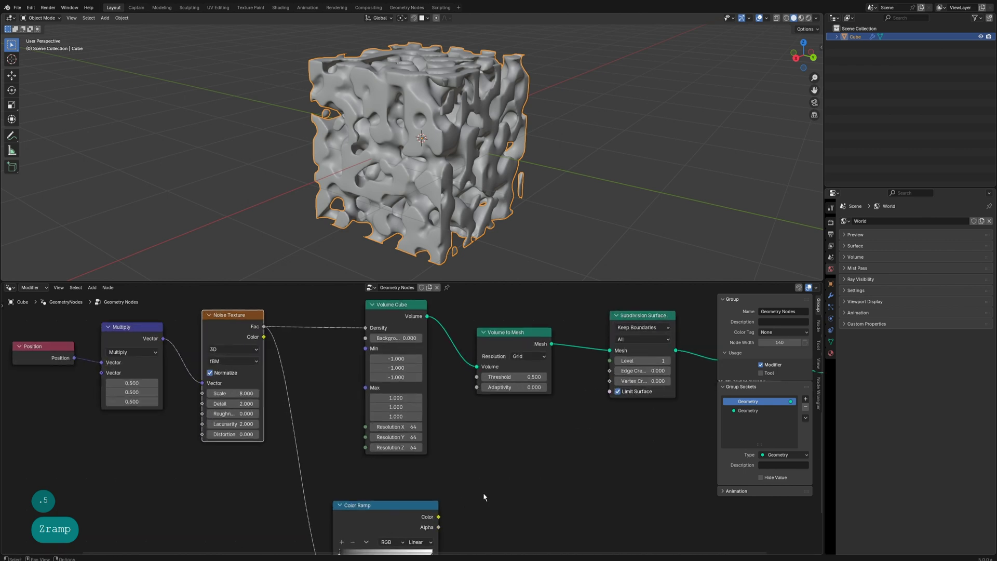
left_click(373, 466)
left_click(387, 473)
scroll(363, 468, "down", 6)
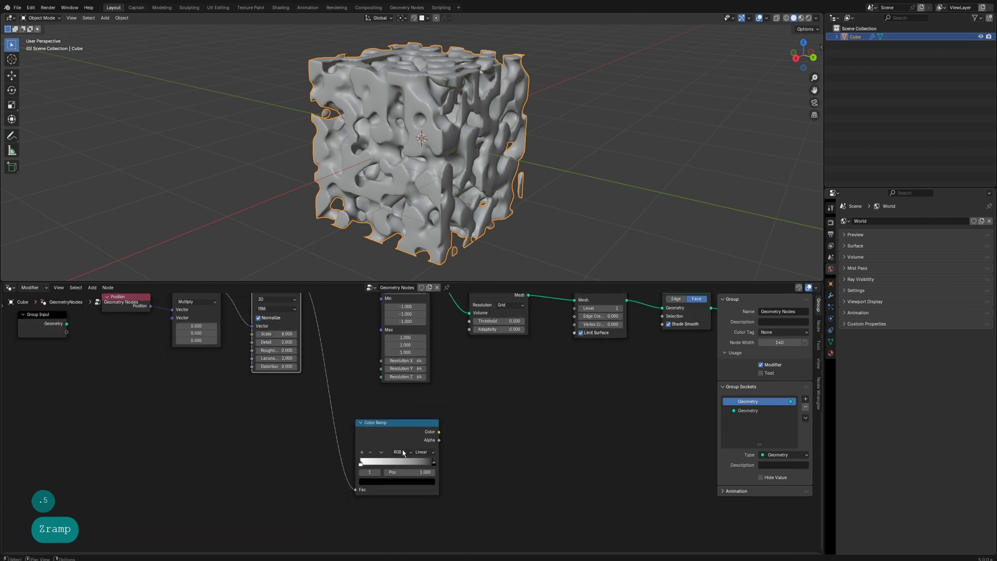
- Move the Group Input node out of the way and shift the Position, Multiply, Noise Texture and Color Ramp nodes away from the Volume Cube
left_click_drag(208, 392, 84, 482)
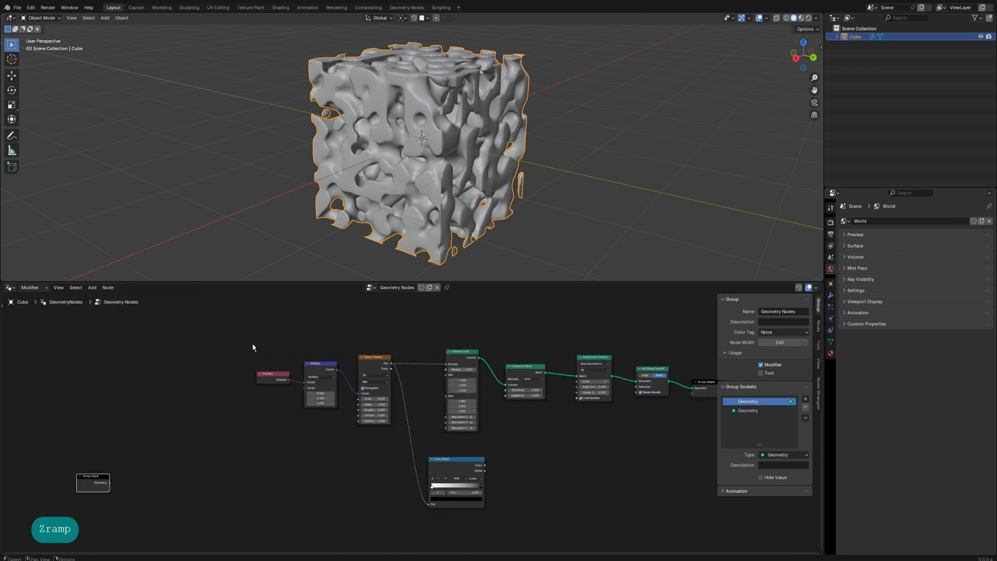
left_click_drag(269, 305, 434, 492)
left_click_drag(434, 492, 353, 494)
- Duplicate the Volume Cube and Volume to Mesh nodes below the originals and connect the Color Ramp's Color to the copy's Density
left_click_drag(526, 435, 436, 349)
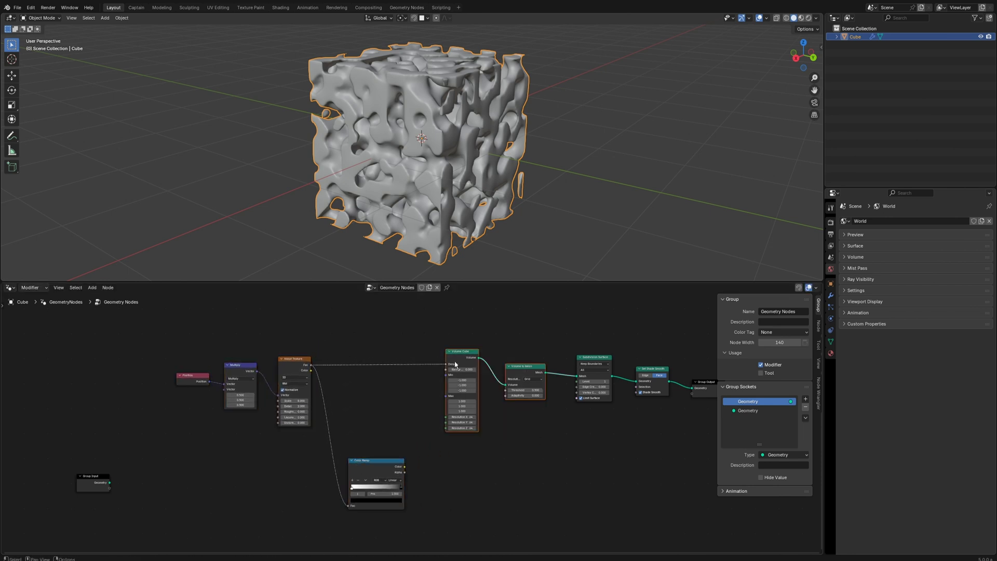
key("shift+d")
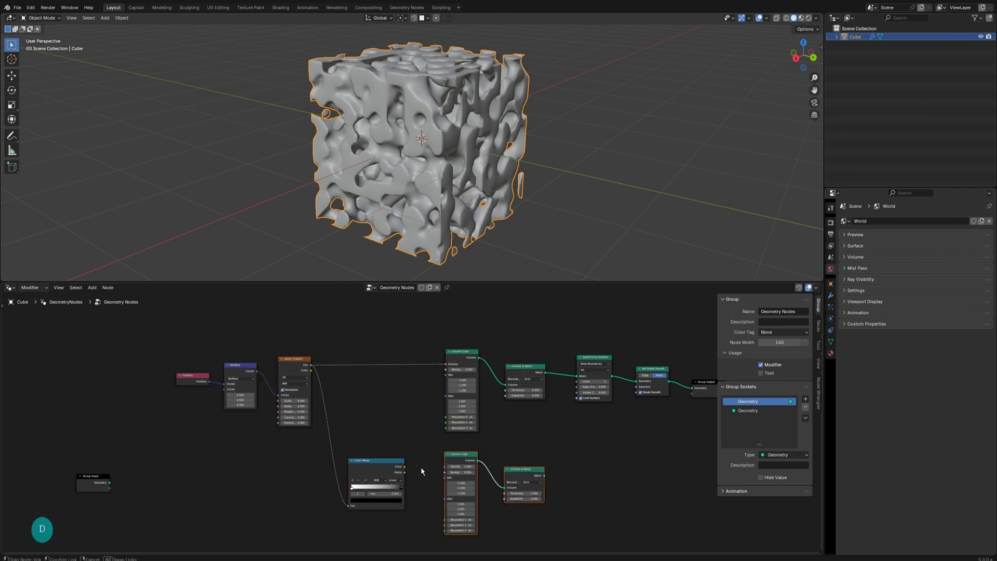
left_click_drag(445, 467, 446, 466)
left_click(537, 515)
scroll(537, 515, "up", 2)
middle_click_drag(537, 515, 413, 490)
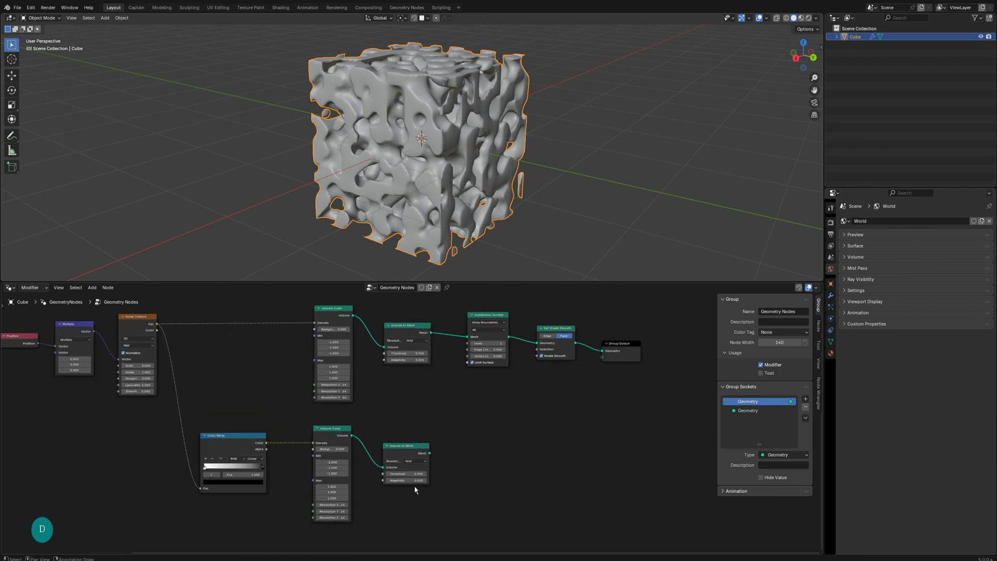
- Insert a Join Geometry node between Set Shade Smooth and Group Output and connect the duplicated Volume to Mesh's Mesh output to it
scroll(414, 490, "up", 1)
middle_click_drag(472, 462, 443, 492)
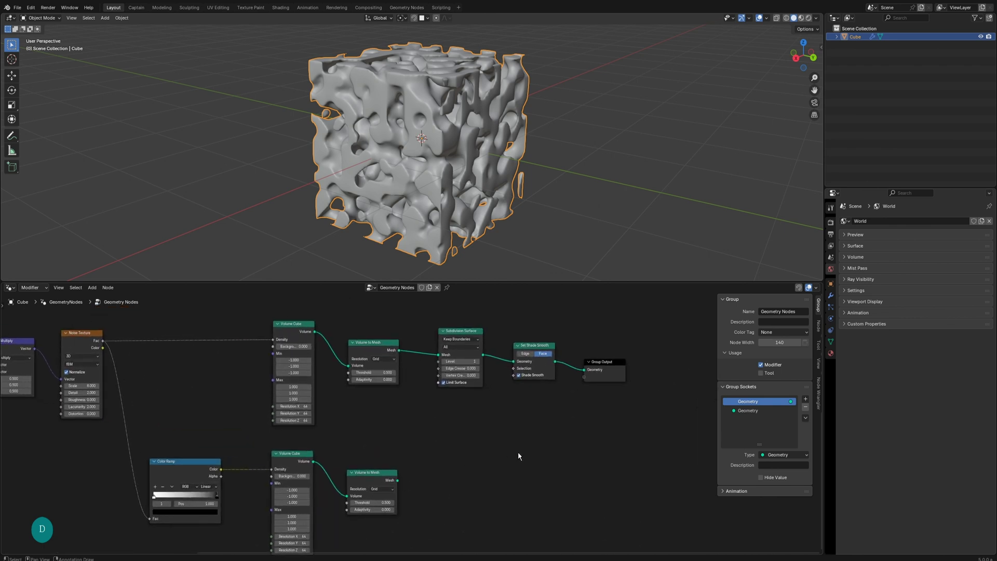
key("shift+a")
type("jpo")
key("BackSpace")
key("BackSpace")
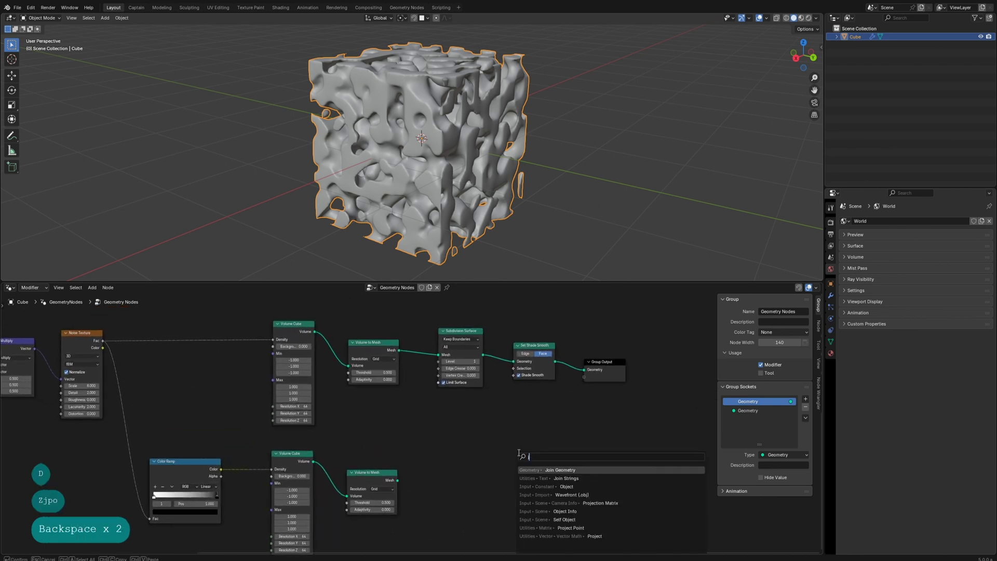
type("oin")
key("Return")
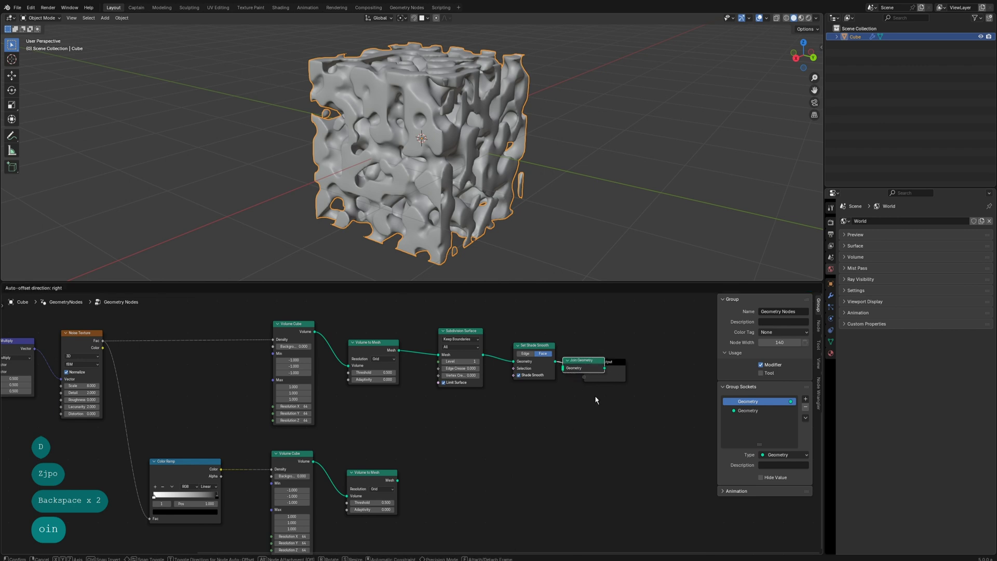
left_click(610, 457)
left_click(397, 482)
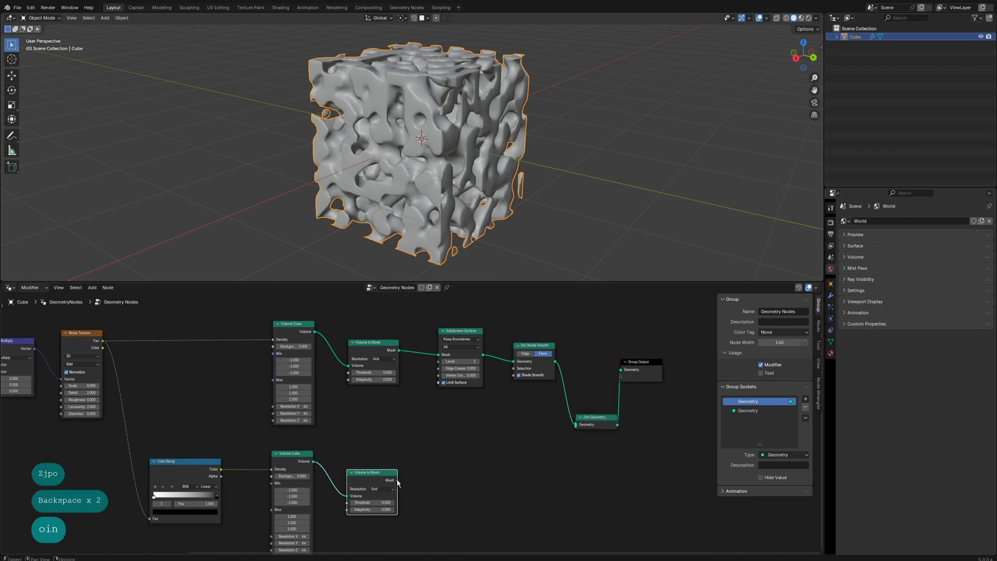
left_click_drag(399, 481, 503, 447)
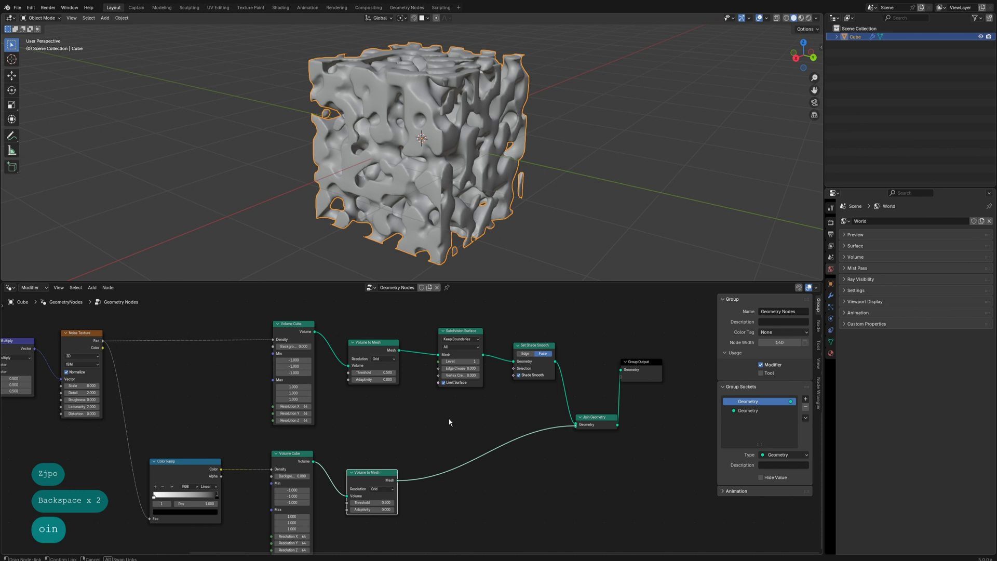
- Raise the Subdivision Surface node slightly and mute it
left_click_drag(450, 422, 449, 404)
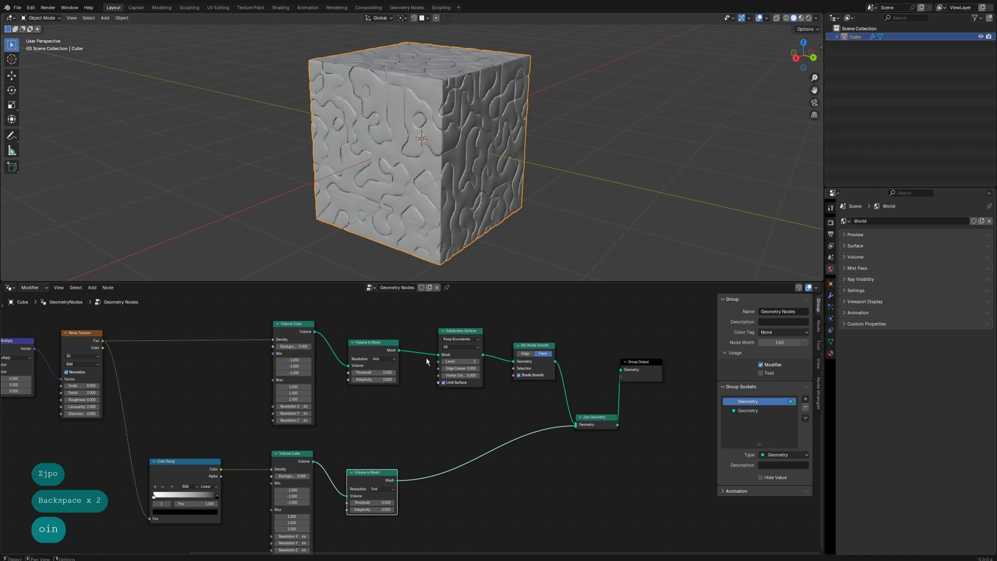
left_click_drag(453, 329, 452, 321)
key("m")
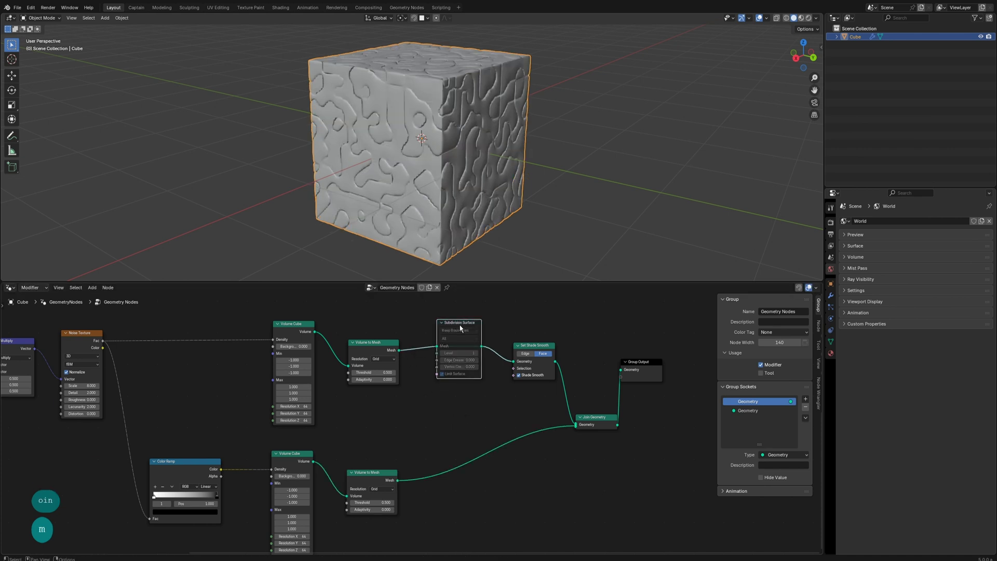
- Insert a Mesh to Volume node between the duplicated Volume to Mesh node and Join Geometry
scroll(454, 423, "down", 2)
key("shift+z")
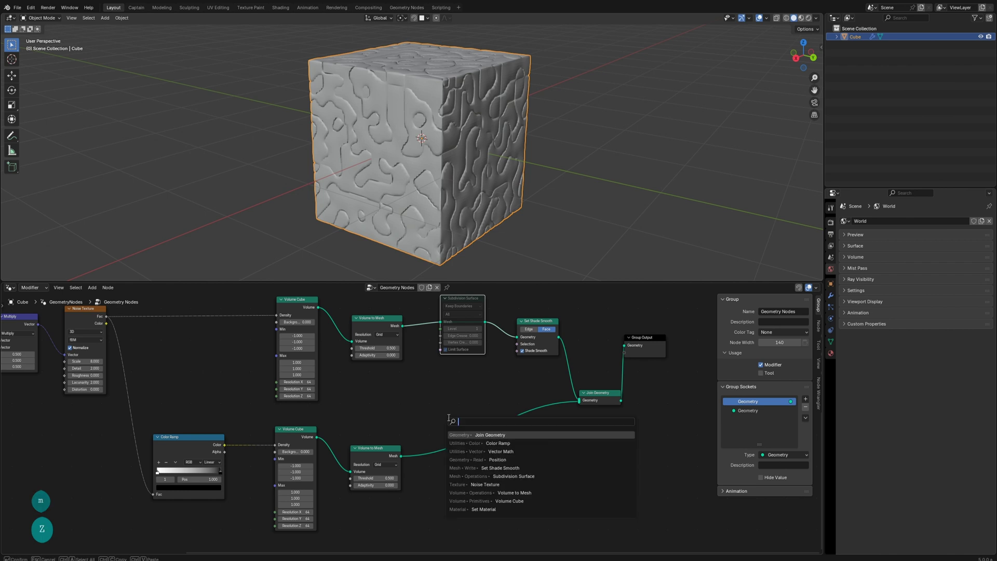
type("tovo")
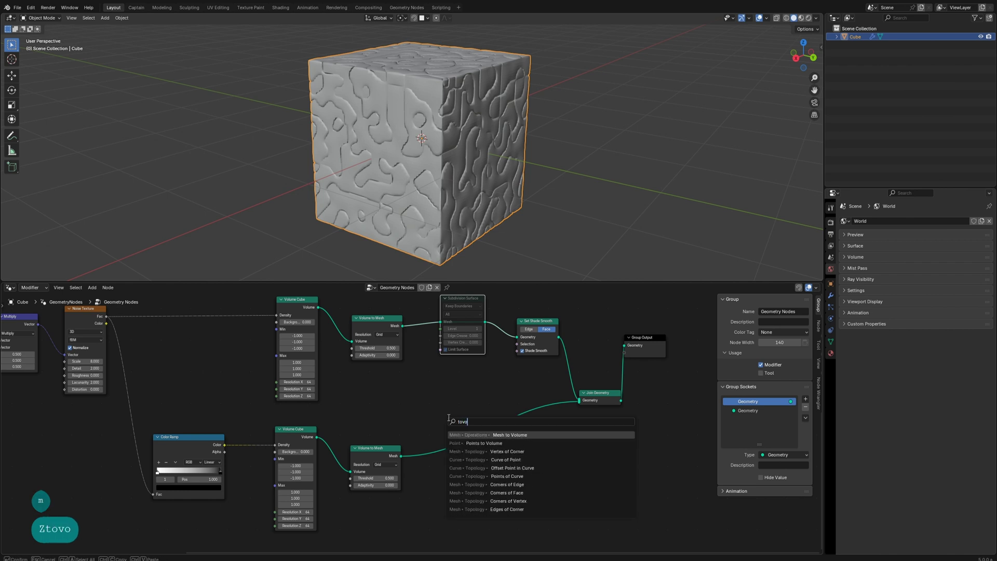
left_click(491, 434)
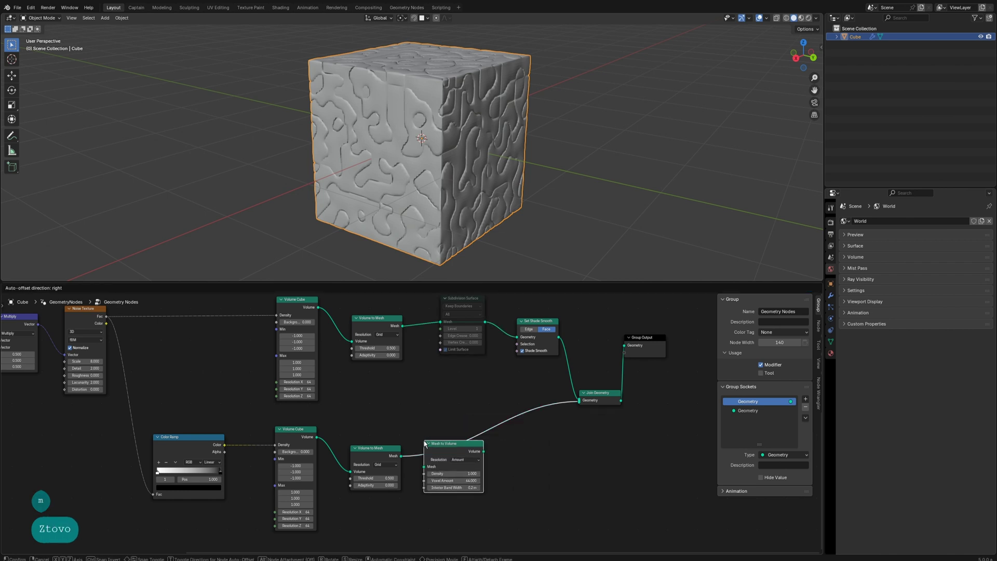
left_click(516, 472)
- Insert a Distribute Points in Volume node between Mesh to Volume and Join Geometry, with its Density set to 10000
key("shift+z")
type("dis")
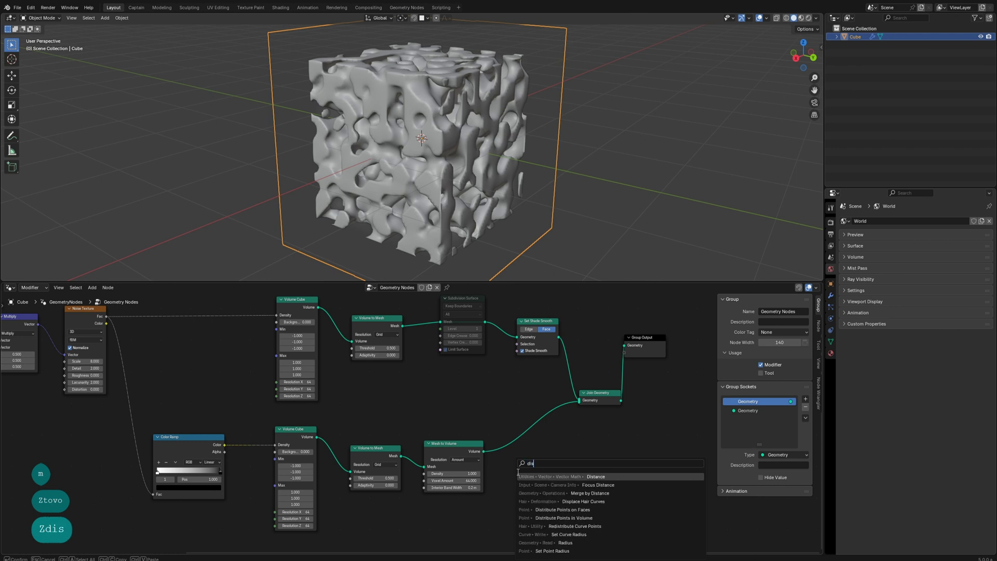
left_click(580, 518)
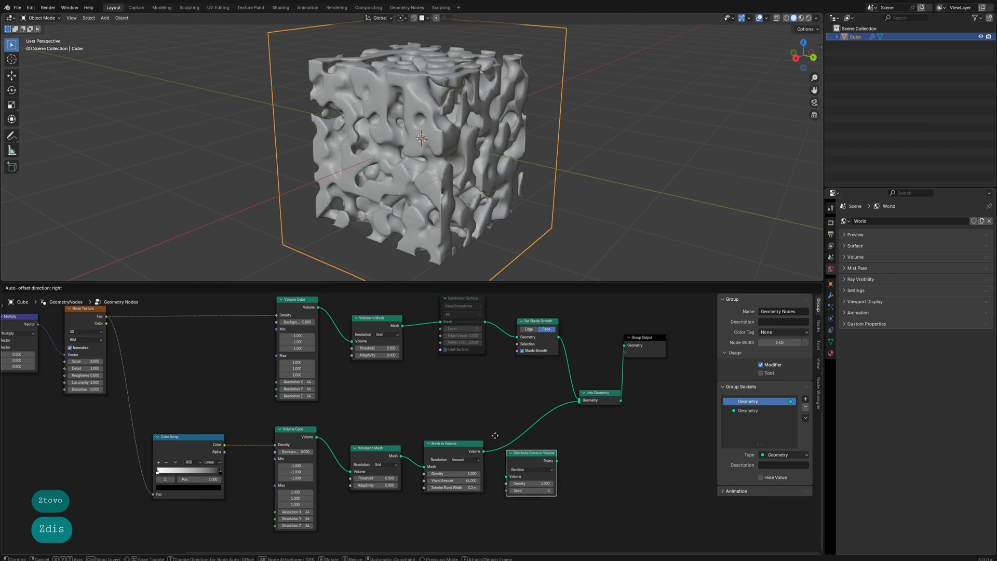
left_click(555, 465)
type("100")
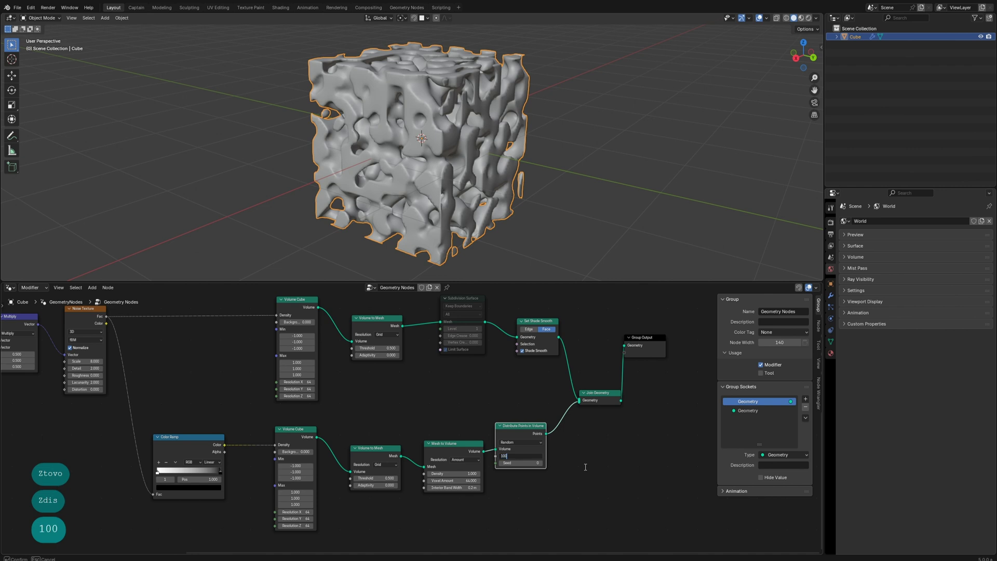
key("Return")
middle_click_drag(574, 469, 547, 462)
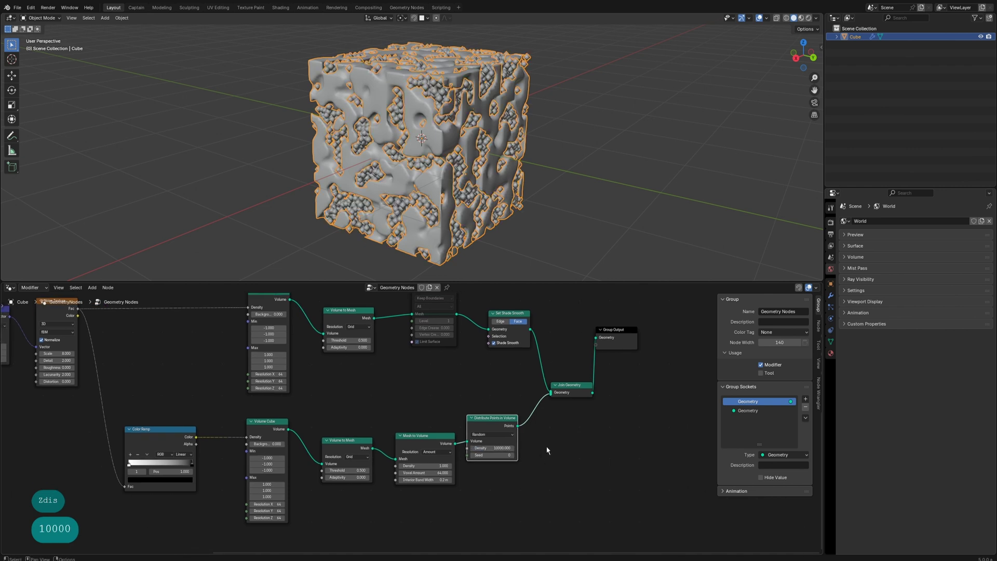
- Insert an Instance on Points node between Distribute Points in Volume and Join Geometry
key("shift+a")
type("ins")
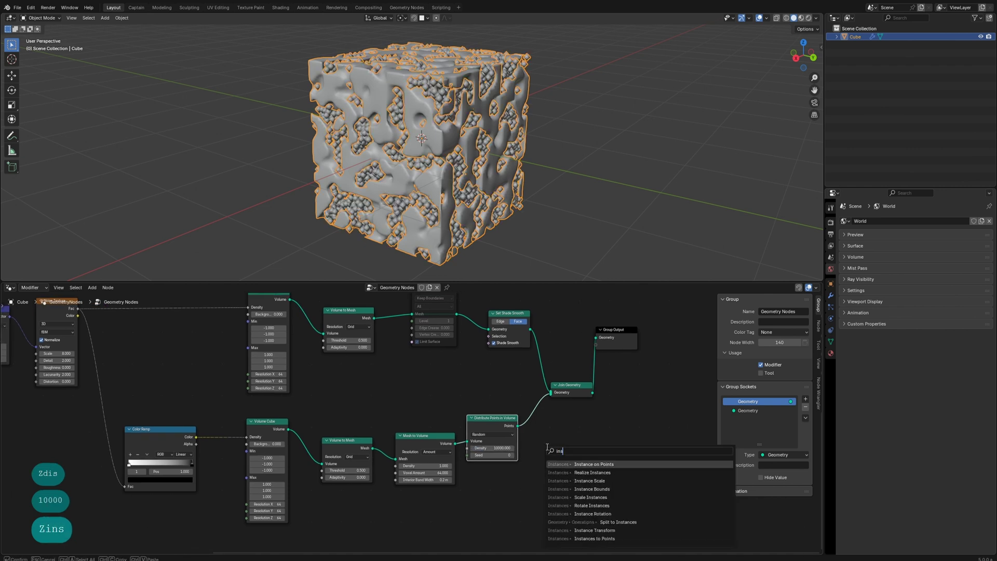
left_click(593, 464)
left_click(550, 423)
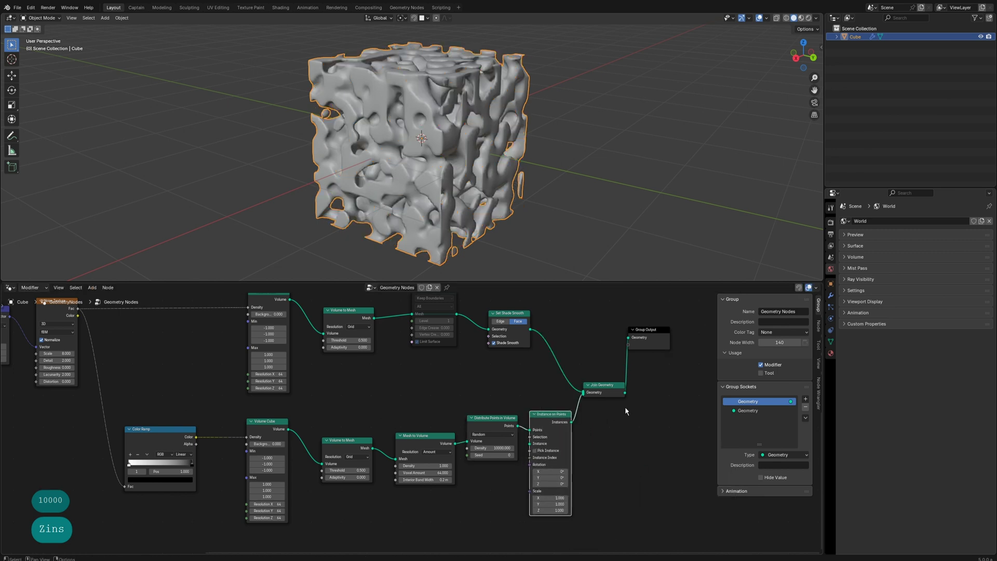
- Add an Ico Sphere node with radius 0.03 m and 3 subdivisions, and connect its Mesh to Instance on Points' Instance input
key("shift+a")
type("ico")
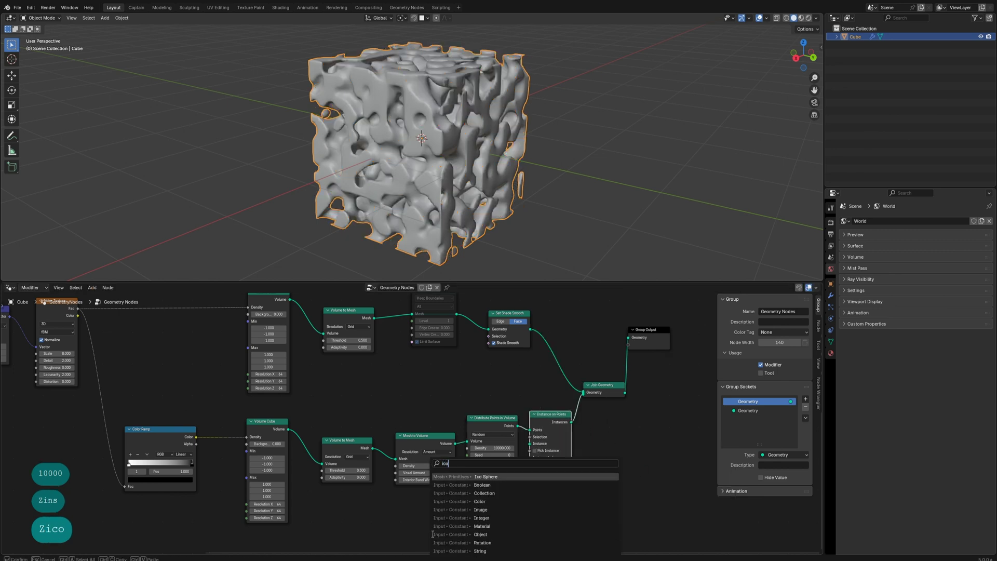
left_click(456, 507)
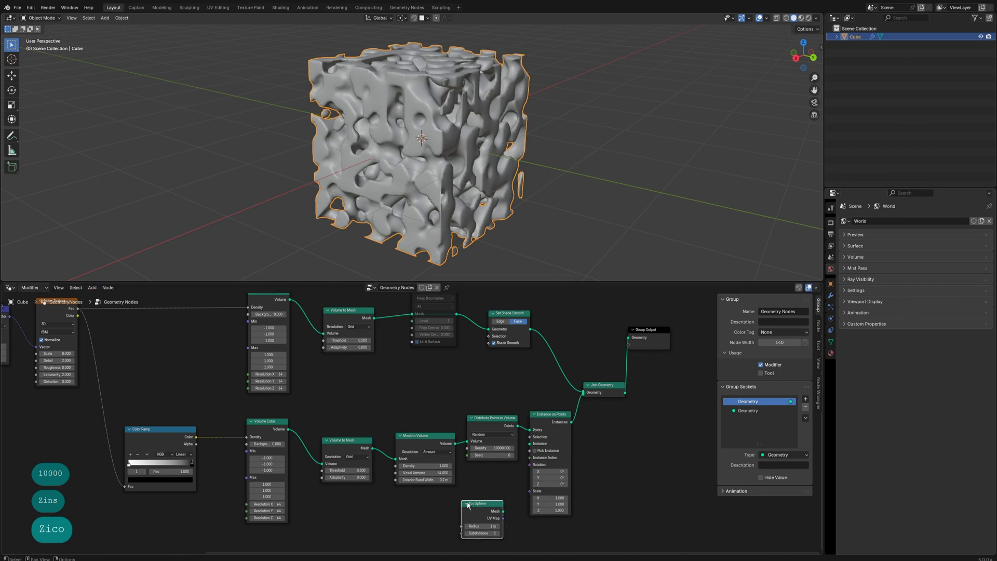
type("0.03")
left_click(494, 533)
type("3")
key("Return")
left_click_drag(502, 511, 511, 503)
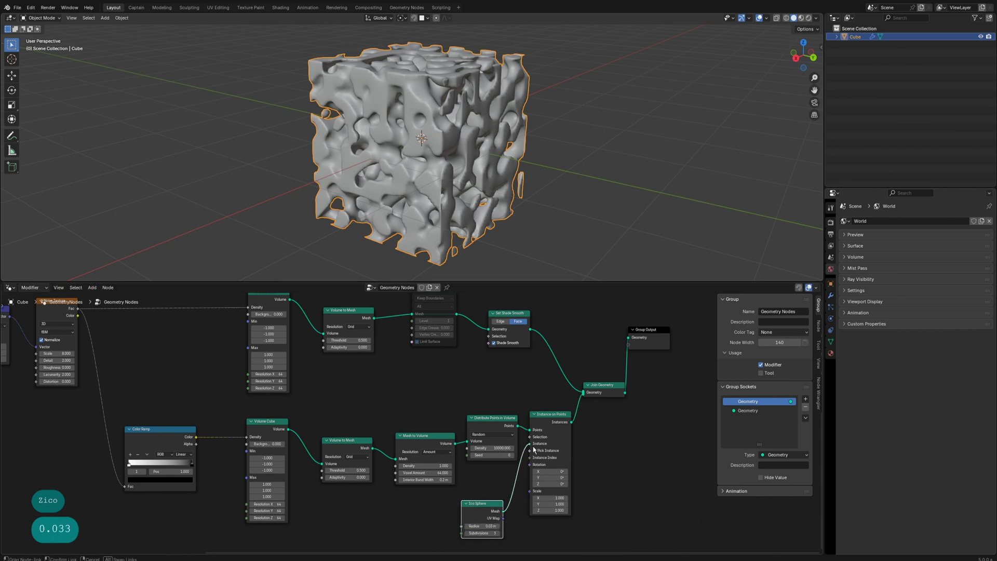
left_click_drag(534, 447, 535, 448)
- Shift the Join Geometry, Group Output and Instance on Points nodes further along to make room in the node tree
scroll(620, 457, "down", 2)
middle_click_drag(634, 465, 575, 442)
left_click_drag(623, 395, 547, 322)
left_click_drag(543, 374, 632, 363)
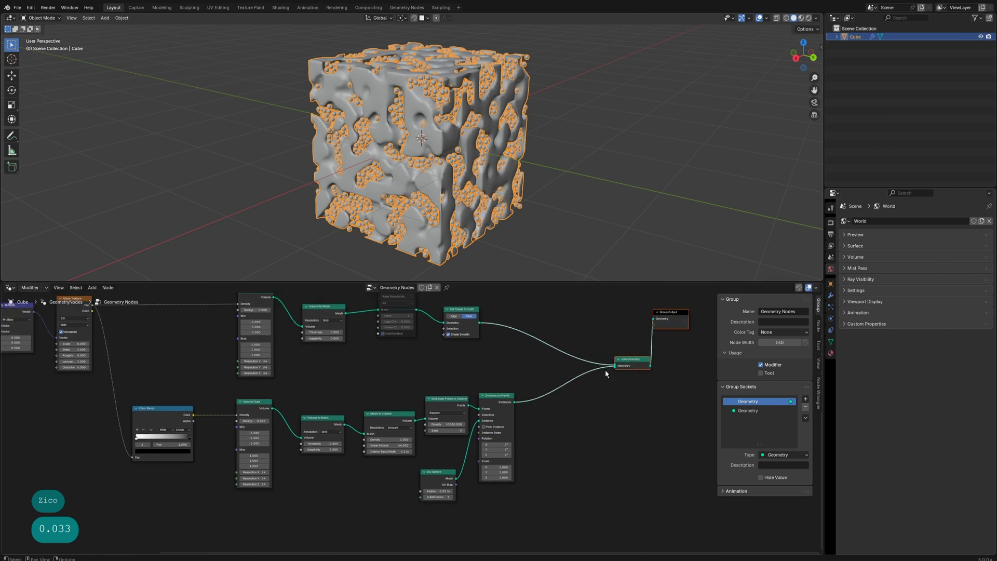
left_click_drag(484, 401, 548, 397)
- Add a Random Value node with Min 0.5 and connect its Value to the Scale of Instance on Points
left_click(497, 491)
key("shift+a")
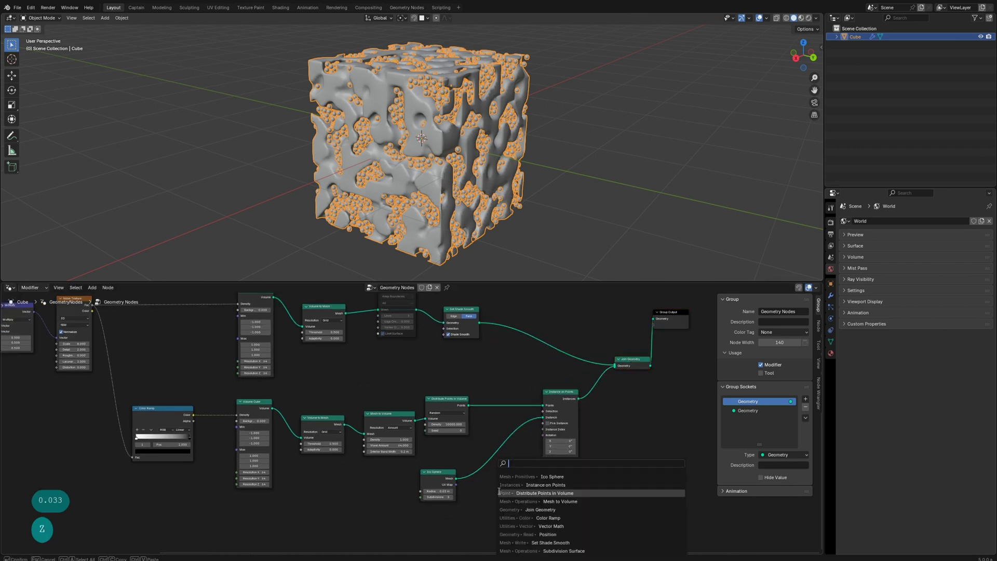
type("rand")
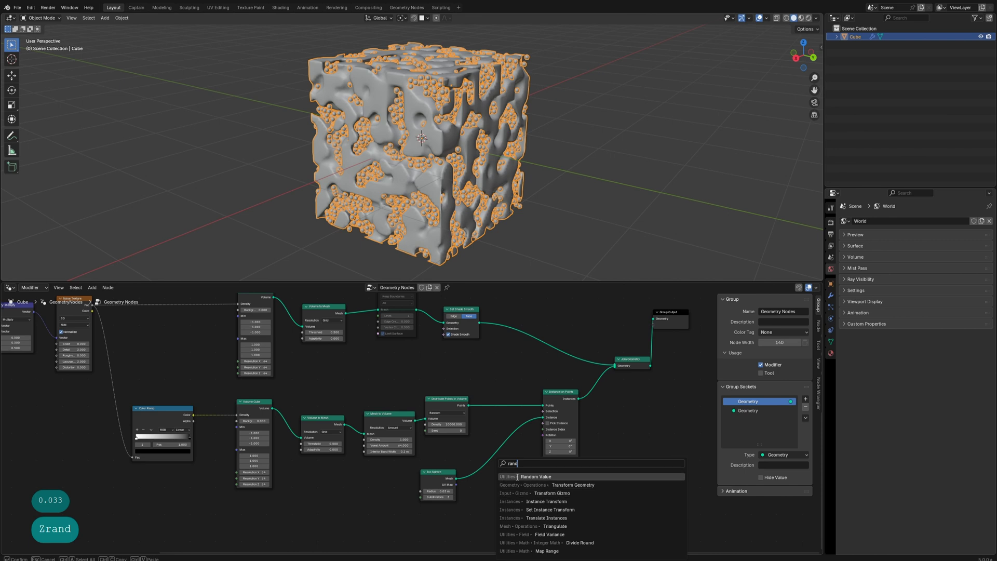
key("Return")
left_click(504, 509)
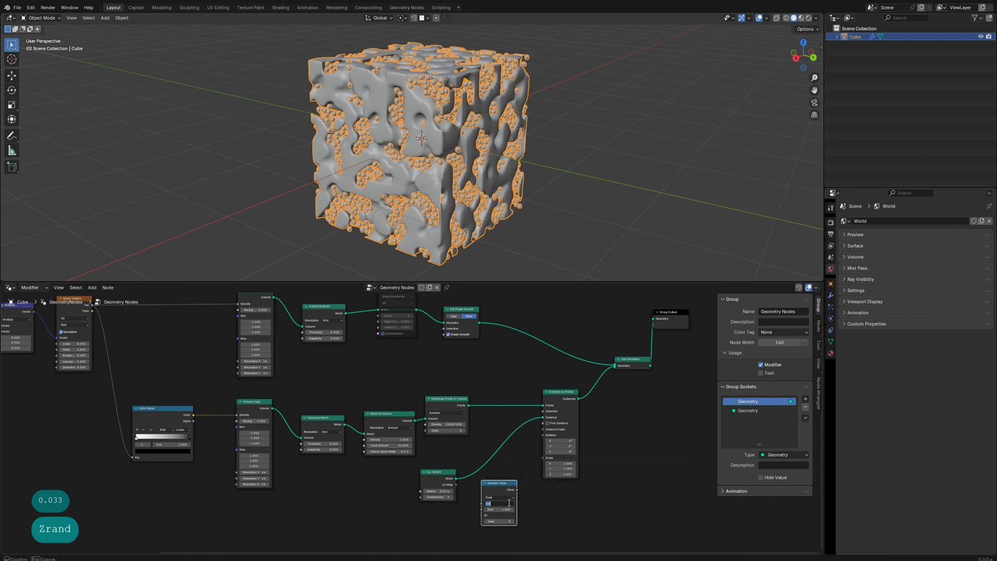
type(".5")
key("Return")
left_click_drag(541, 461, 543, 461)
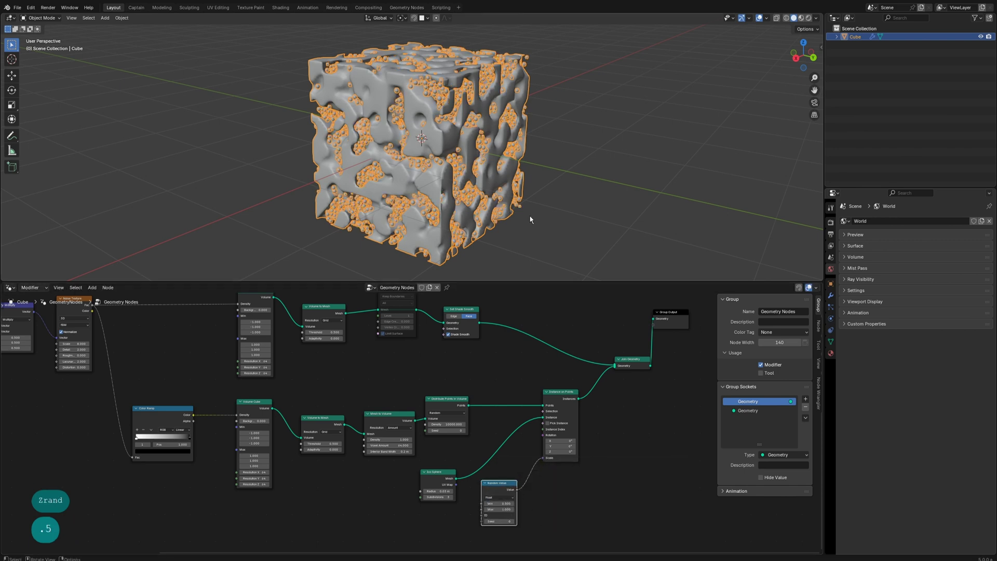
- Deselect the cube and move Group Output and Join Geometry further from the two node branches
left_click(531, 211)
middle_click_drag(572, 456, 492, 500)
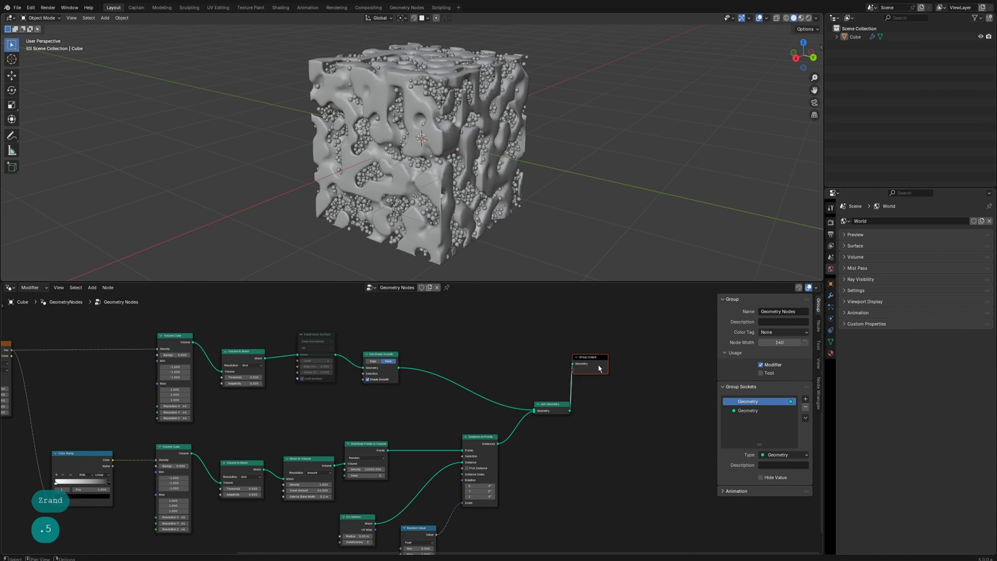
left_click_drag(599, 368, 688, 384)
left_click_drag(554, 408, 609, 392)
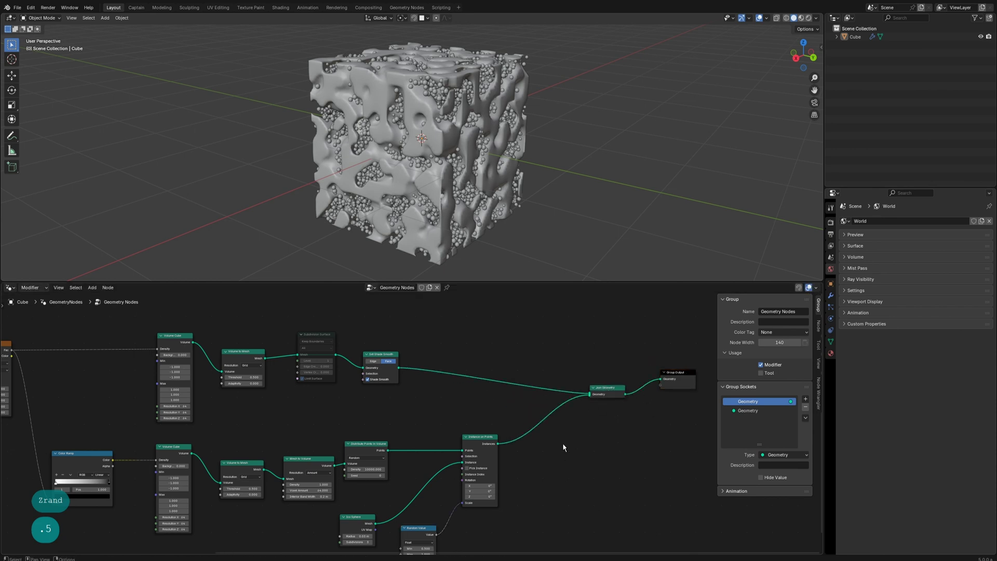
- Insert a Set Material node before Join Geometry on both the Set Shade Smooth branch and the Instance on Points branch
key("shift+a")
type("set")
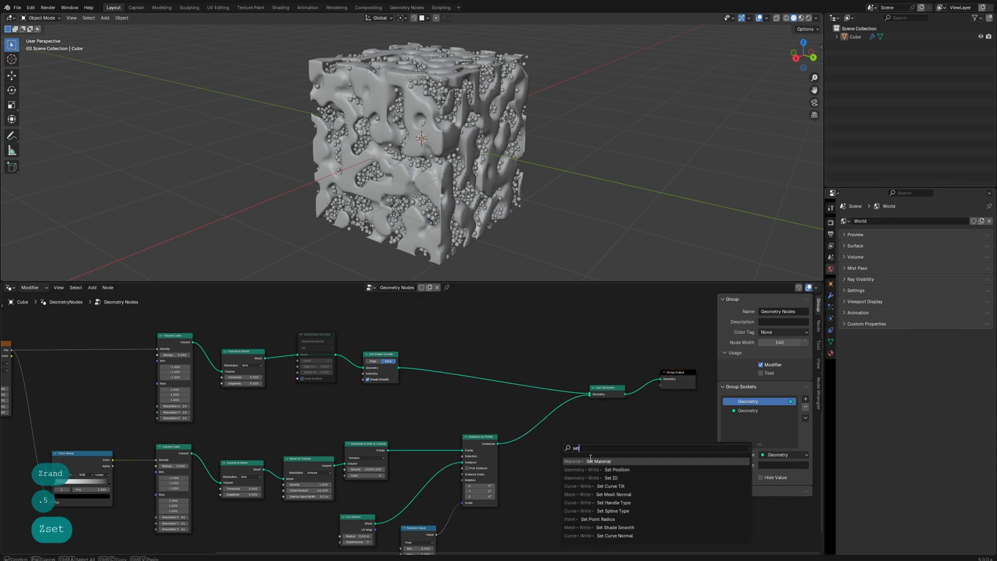
left_click(590, 459)
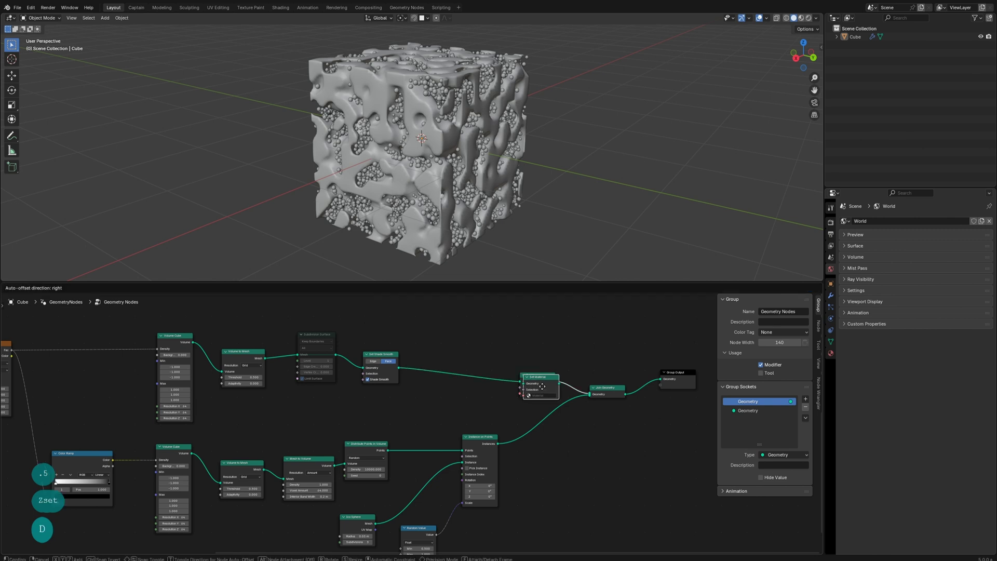
left_click(544, 422)
scroll(540, 416, "up", 2)
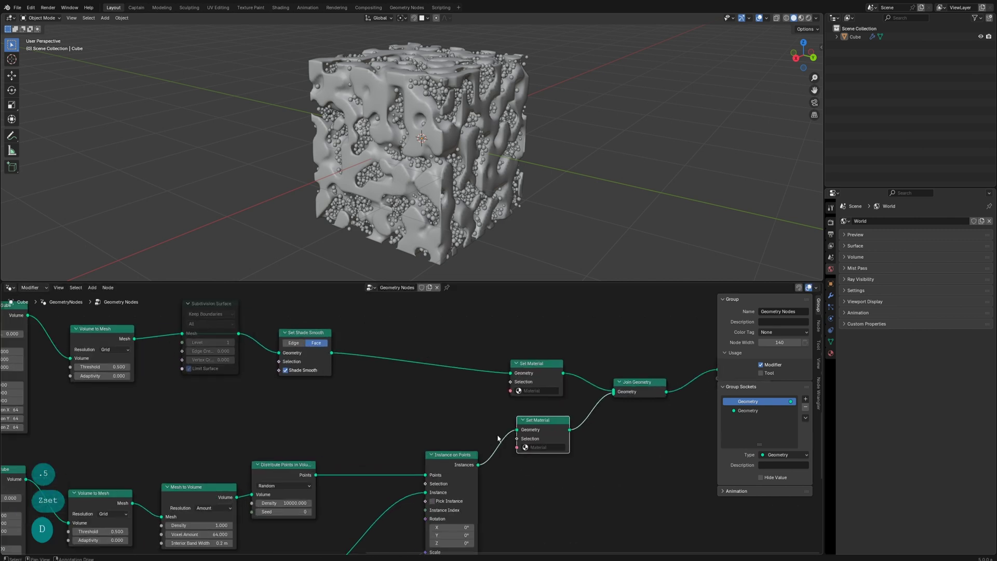
left_click_drag(533, 374, 550, 368)
- Create two new materials in separate material slots on the cube
left_click(831, 353)
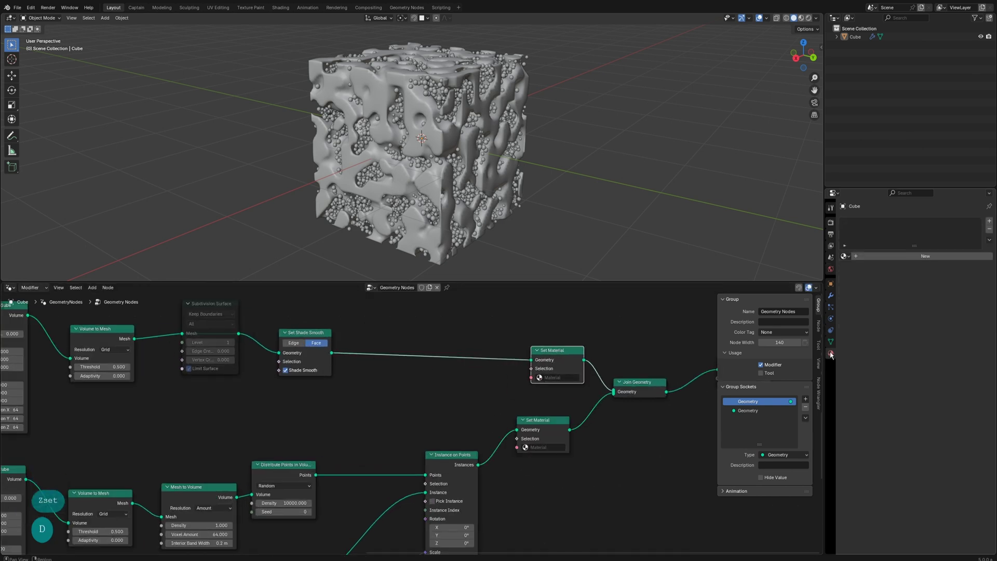
left_click(918, 258)
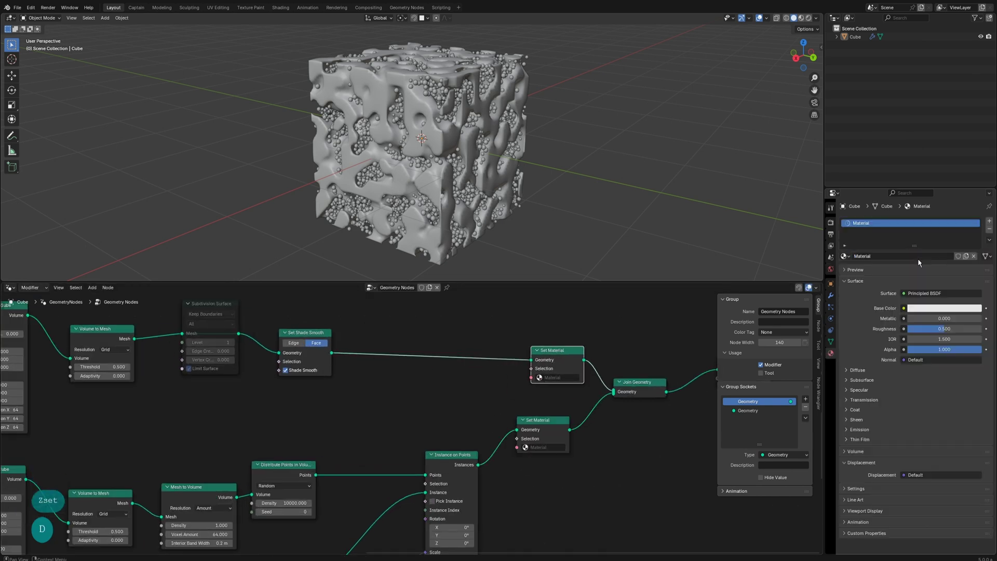
left_click(988, 222)
left_click(893, 267)
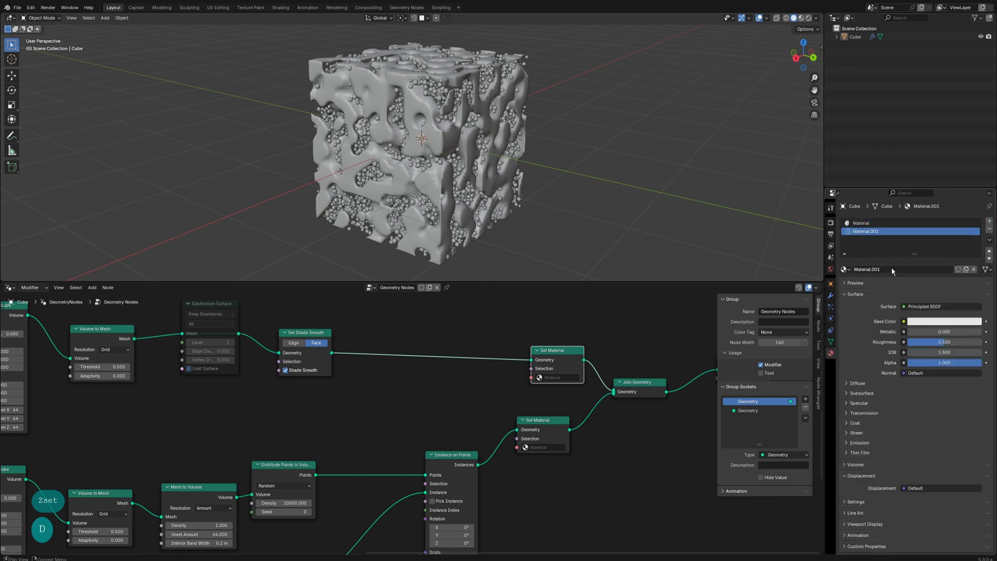
- Set the Base Color of Material to light blue (#72C2E7FF) and that of Material.001 to light orange
left_click(867, 224)
left_click(928, 322)
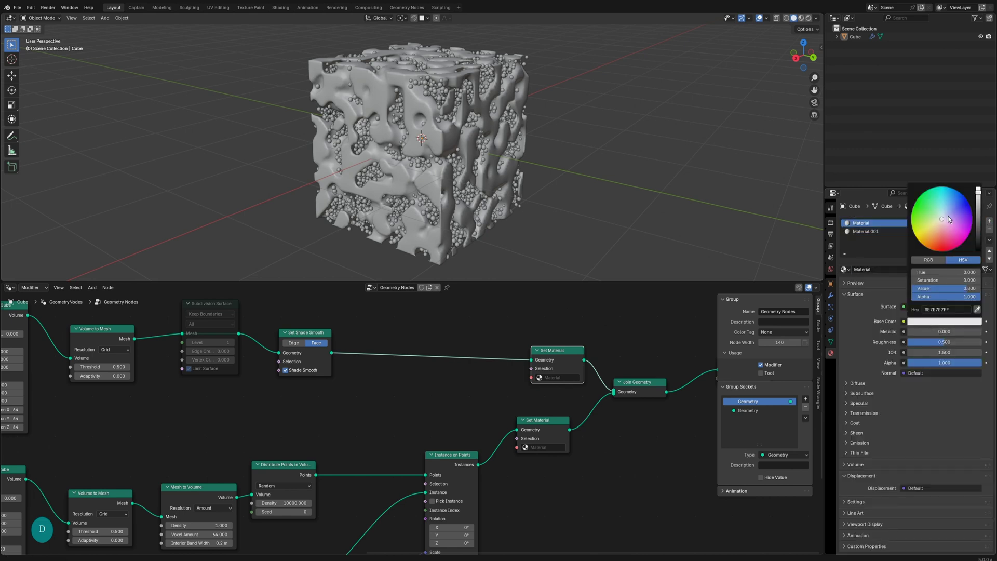
left_click_drag(951, 219, 941, 204)
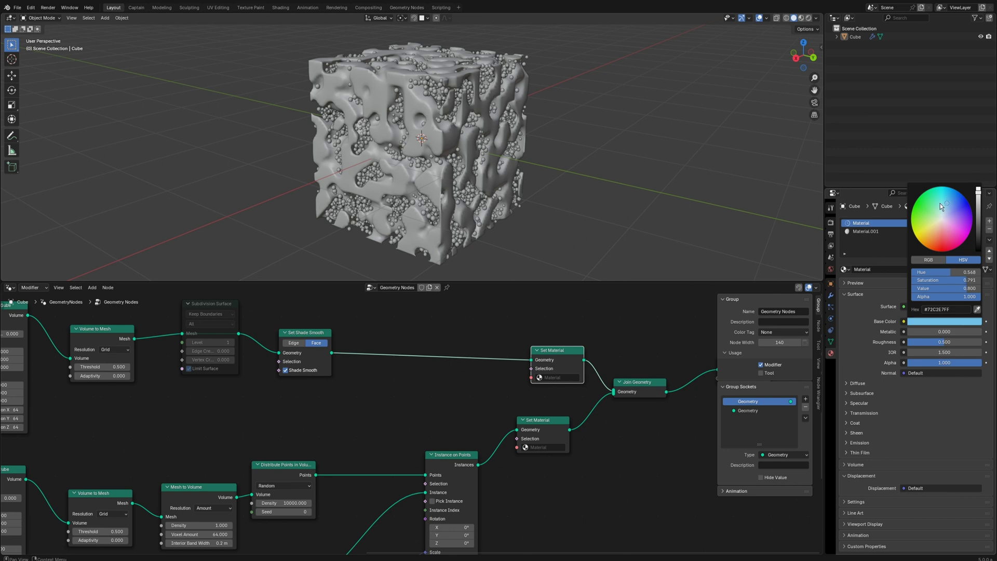
left_click(937, 231)
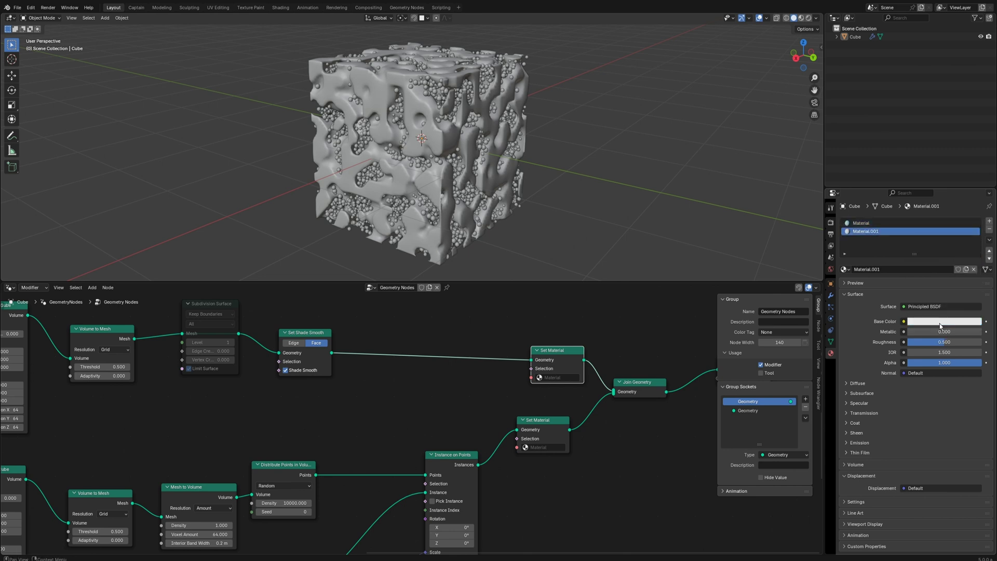
left_click(941, 322)
left_click_drag(939, 233, 930, 233)
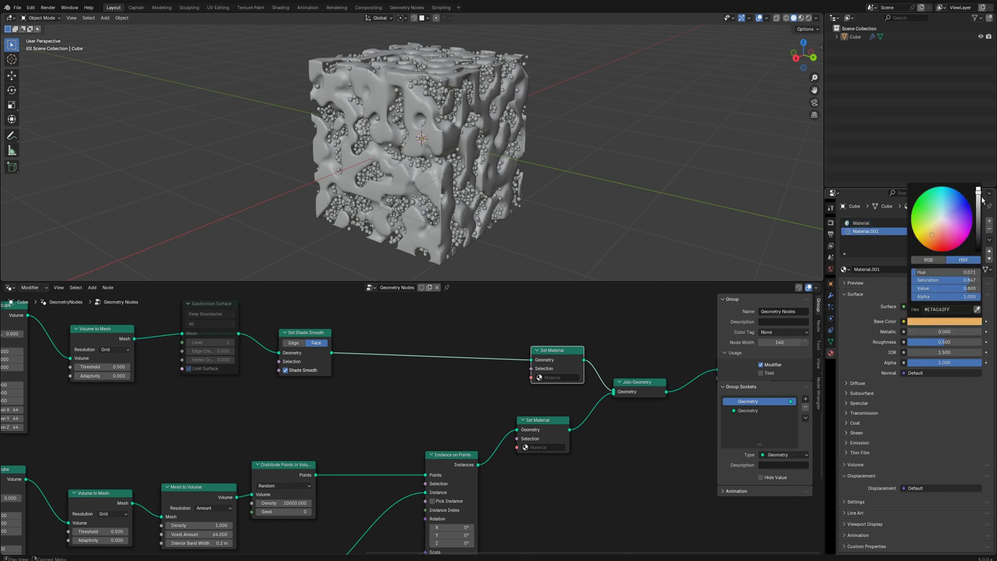
- Assign Material to the Set Material node after Set Shade Smooth and Material.001 to the one after Instance on Points
left_click(556, 378)
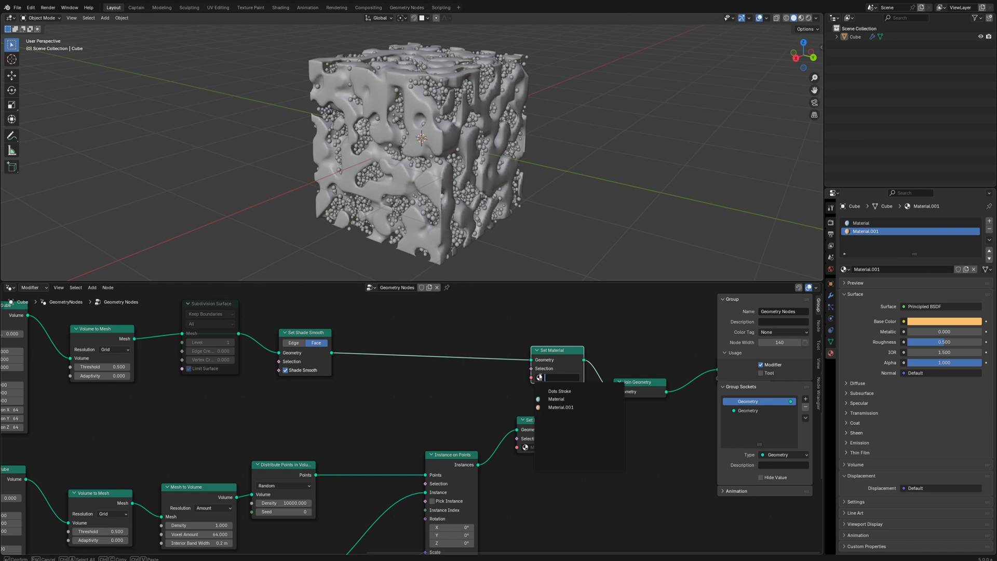
left_click(550, 398)
left_click(526, 448)
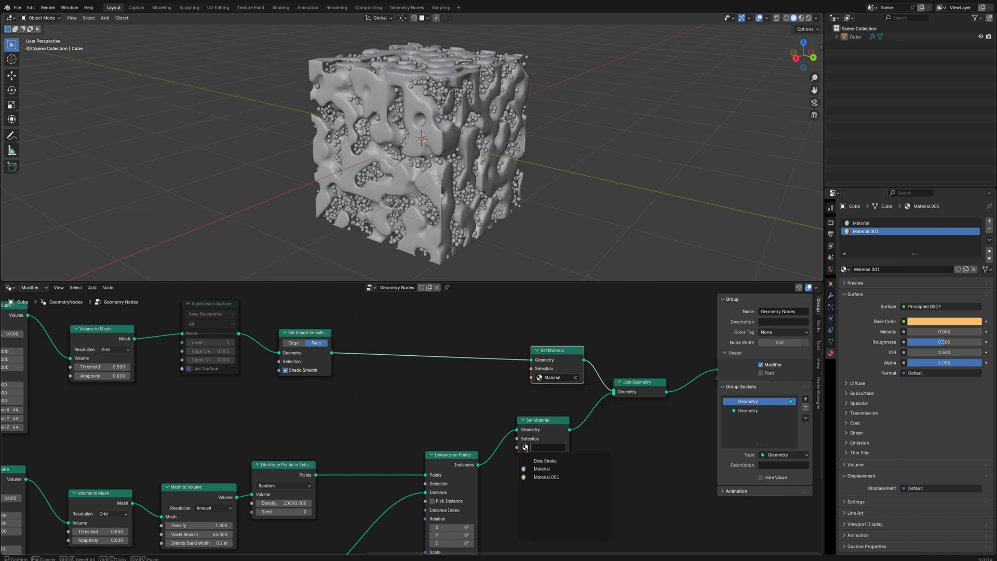
left_click(546, 476)
- Nudge the Instance on Points branch's Set Material node into line below the other one and switch the 3D viewport to Rendered shading
key("Home")
left_click_drag(506, 427, 520, 425)
scroll(412, 392, "down", 2)
middle_click_drag(408, 391, 506, 380)
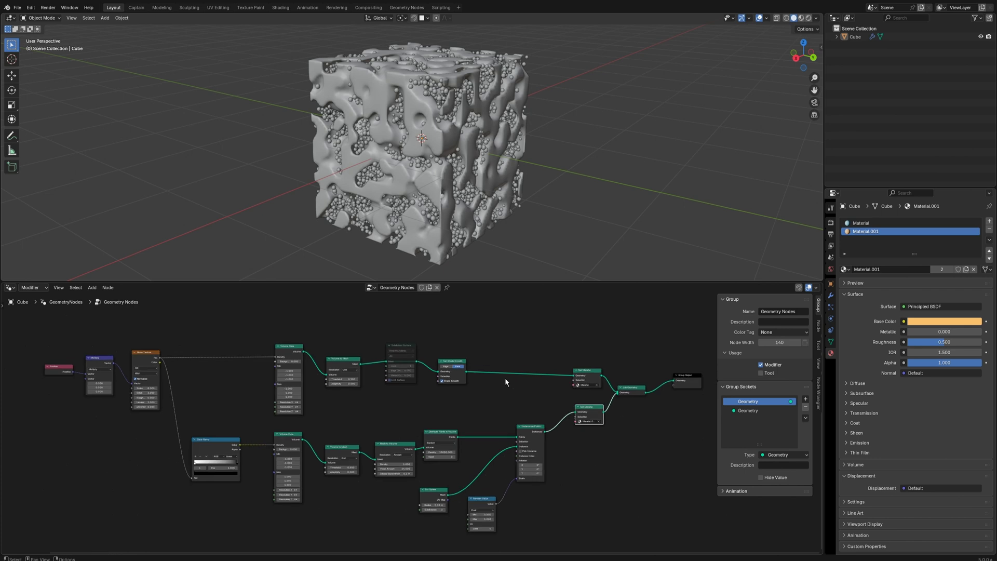
left_click(808, 18)
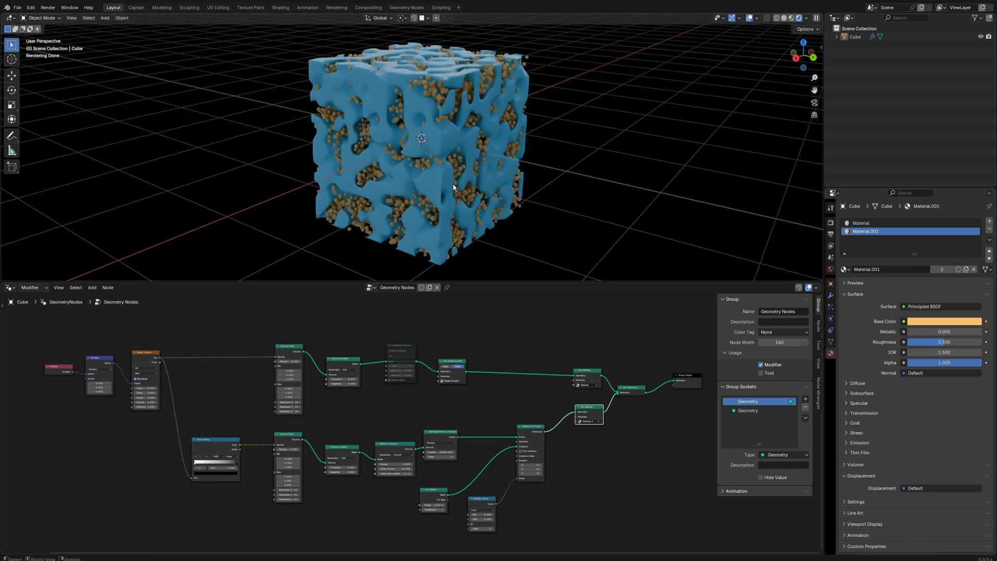
- Enlarge the 3D viewport by moving its border with the node editor so the whole cube fits comfortably
mouse_move(453, 184)
middle_mouse_down()
mouse_move(434, 209)
mouse_move(447, 197)
mouse_move(449, 218)
middle_mouse_up()
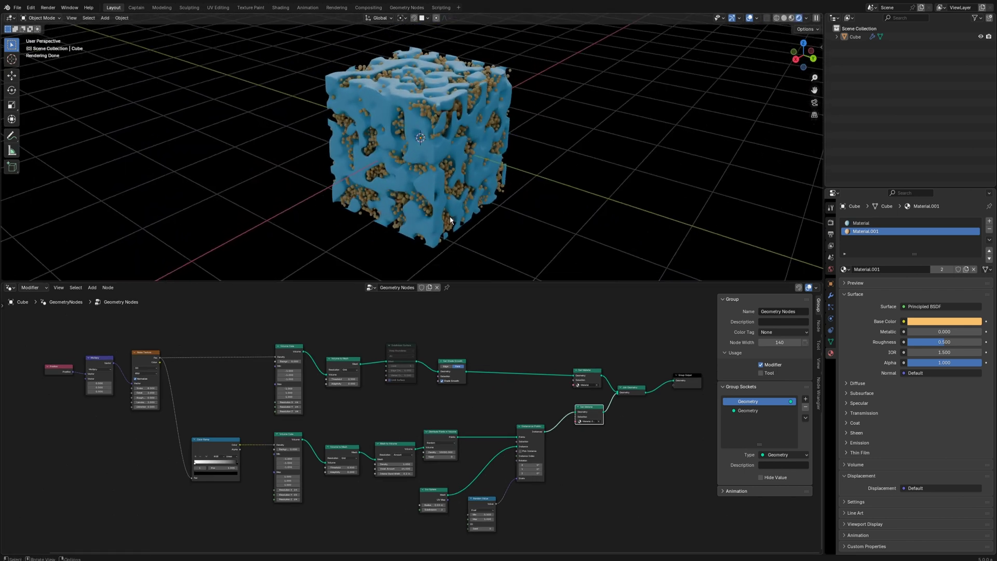
left_click_drag(484, 282, 482, 349)
scroll(424, 195, "up", 1)
middle_click_drag(423, 195, 434, 217, "shift")
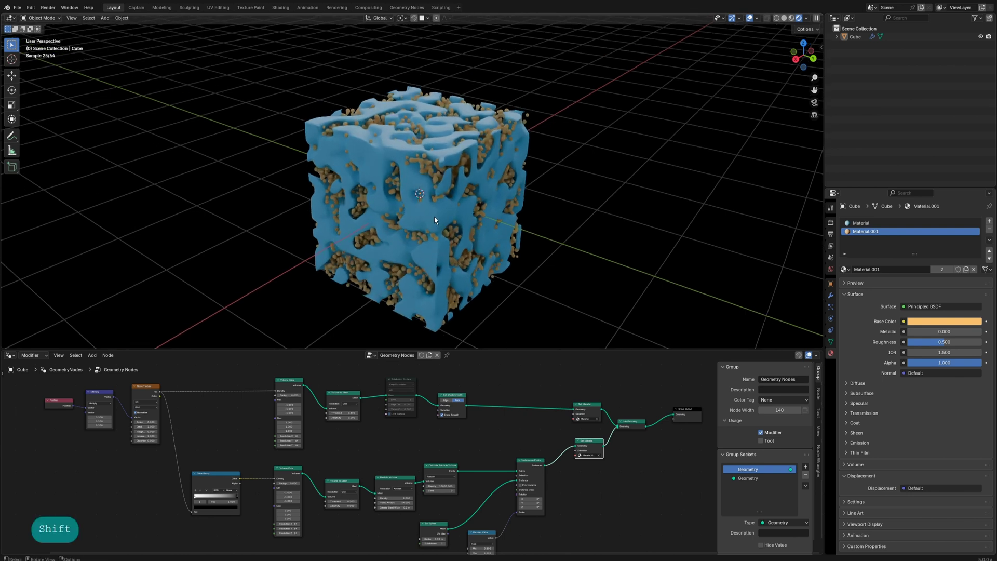
- Switch the 3D viewport to Solid shading and add an area light to the scene
left_click(784, 17)
left_click(105, 18)
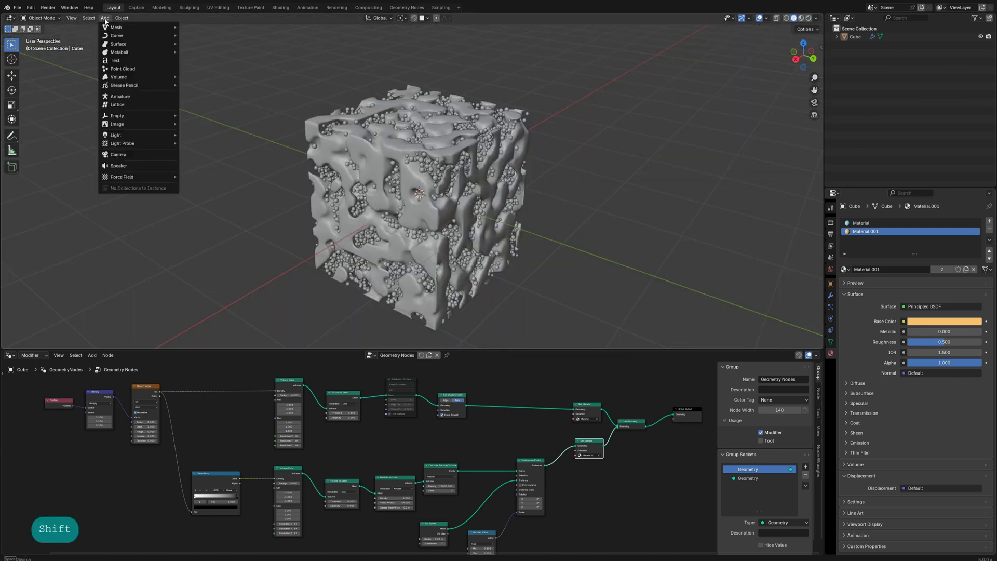
mouse_move(132, 135)
left_click(212, 164)
- Move the area light above and beside the cube, scale it up, and aim it at the cube
scroll(430, 285, "down", 4)
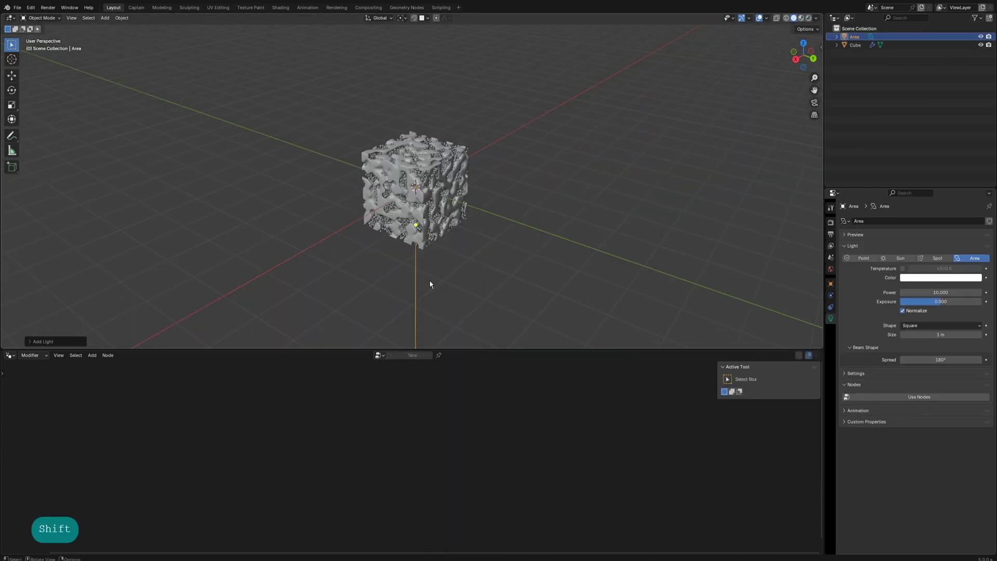
middle_click_drag(430, 286, 407, 276)
key("g")
left_click(443, 120)
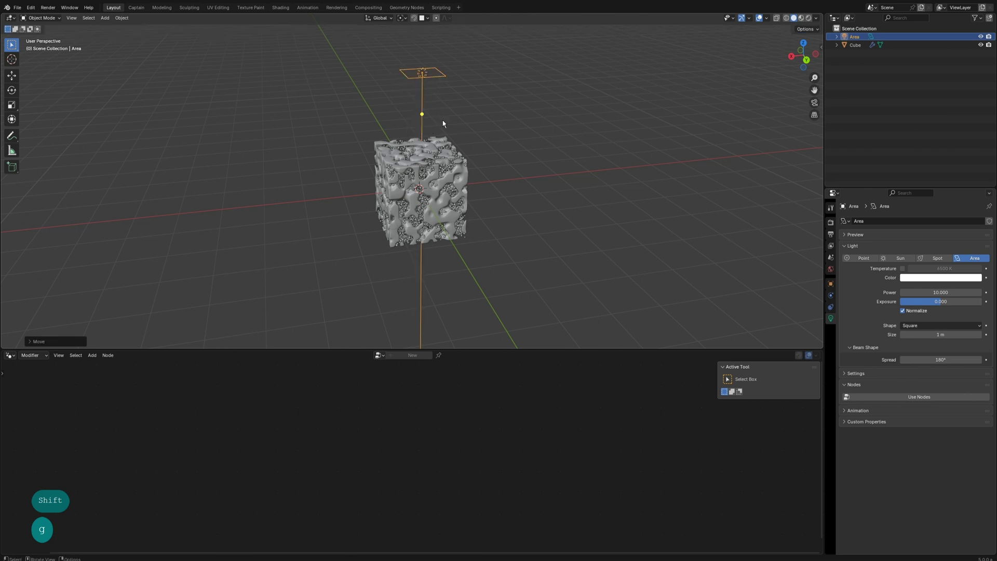
key("s")
left_click(501, 131)
key("g")
left_click(538, 102)
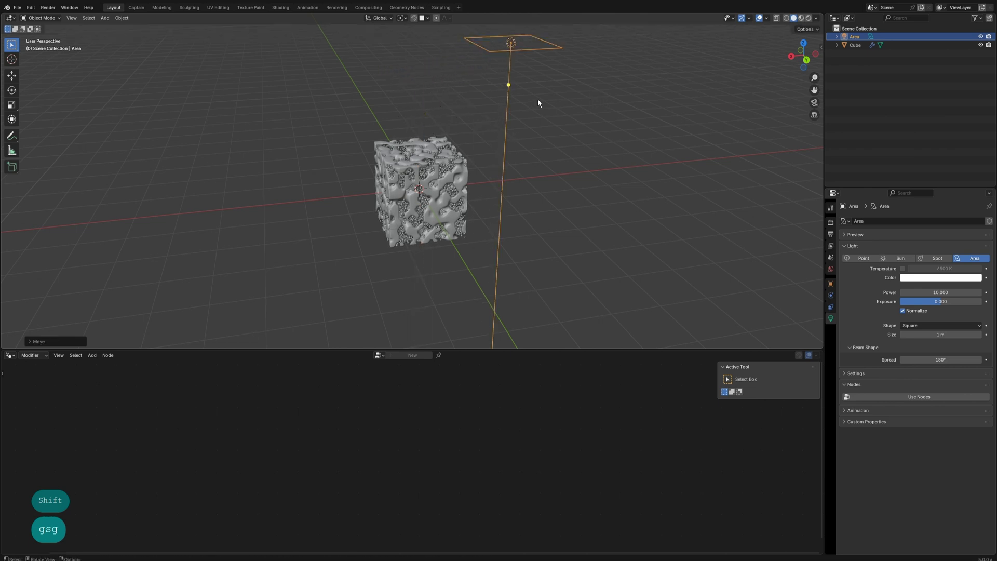
left_click_drag(510, 86, 434, 167)
- Switch the viewport to Rendered shading and set the area light's Power to 100
scroll(441, 183, "up", 3)
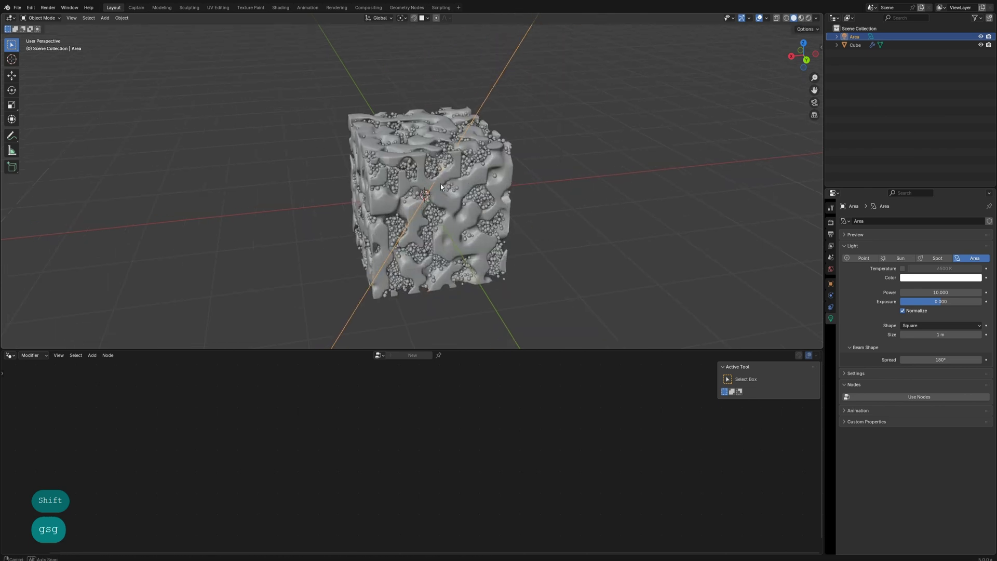
mouse_move(440, 183)
middle_mouse_down()
mouse_move(408, 187)
mouse_move(431, 177)
middle_mouse_up()
left_click(808, 18)
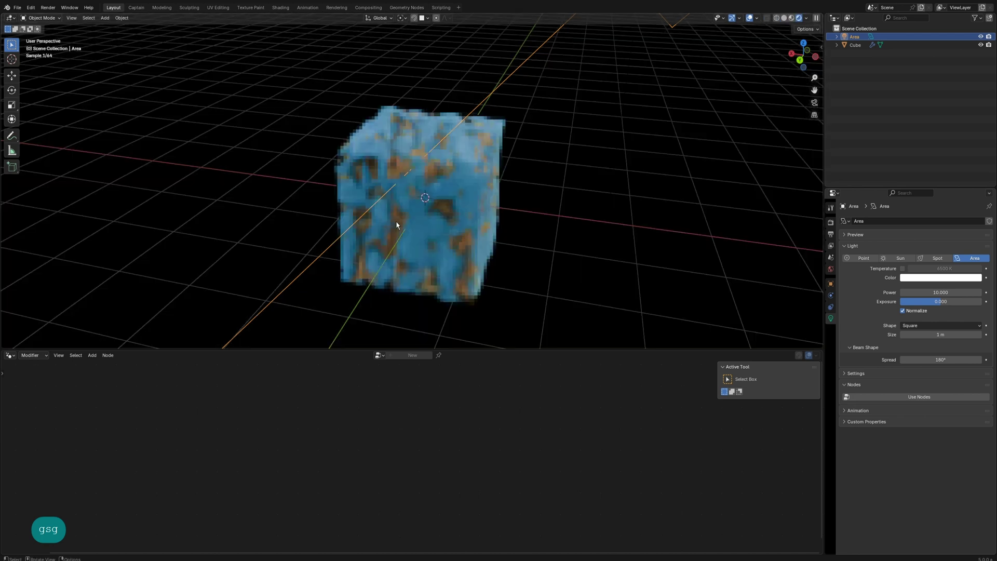
left_click(947, 293)
type("1")
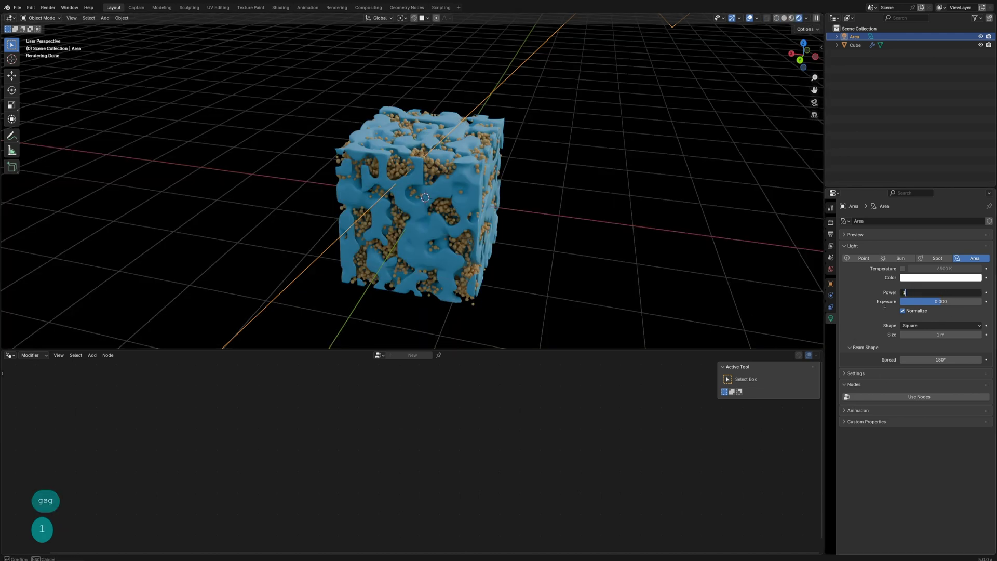
type("00")
key("Return")
- Select the cube and change the geometry node editor area to the Shader Editor
middle_click_drag(575, 216, 470, 226)
scroll(472, 247, "up", 1)
left_click(470, 225)
left_click(9, 356)
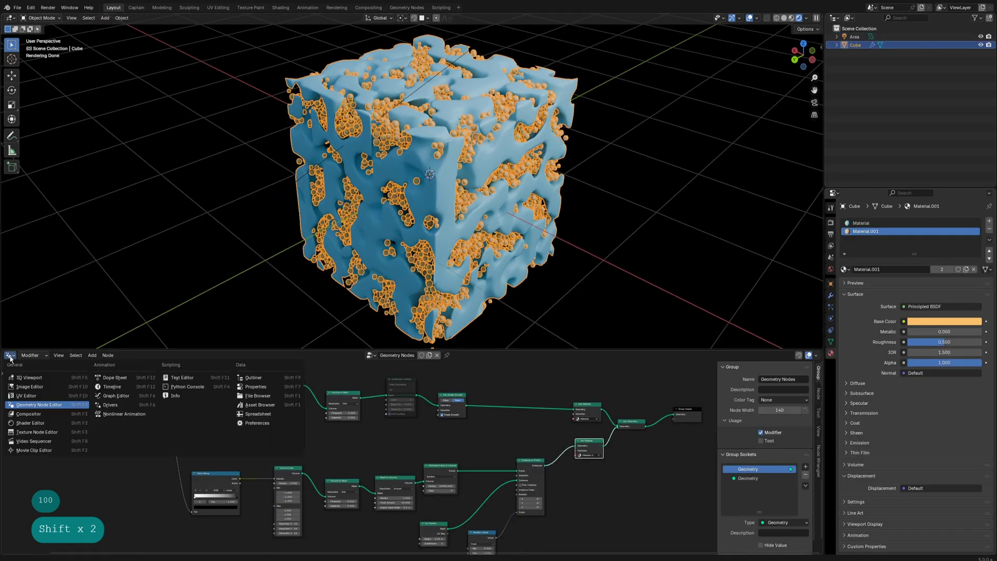
left_click(30, 423)
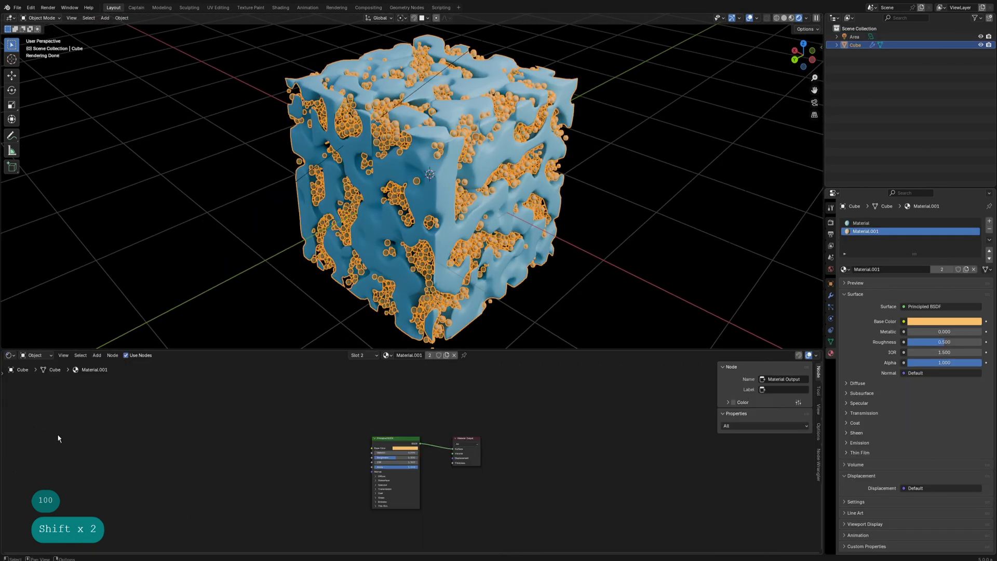
- Examine the HDRI environment image in the World shader nodes, and return to the Object shader
left_click(35, 356)
left_click(36, 386)
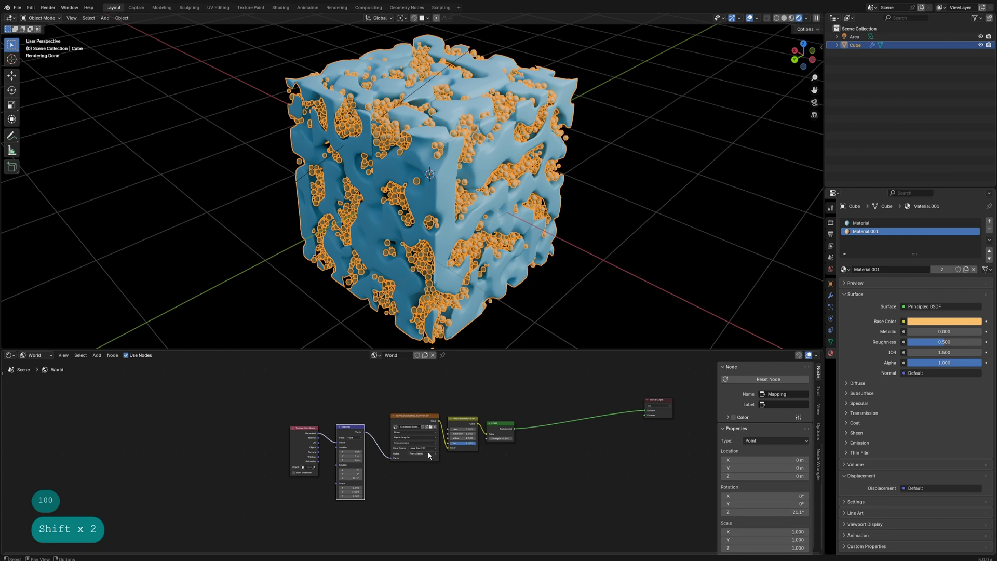
scroll(403, 430, "up", 3)
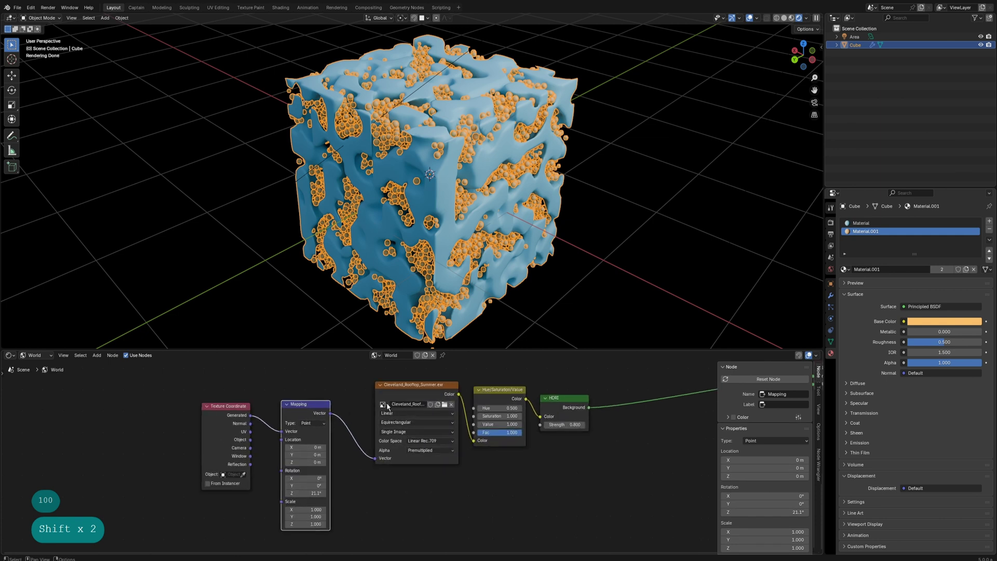
left_click(383, 404)
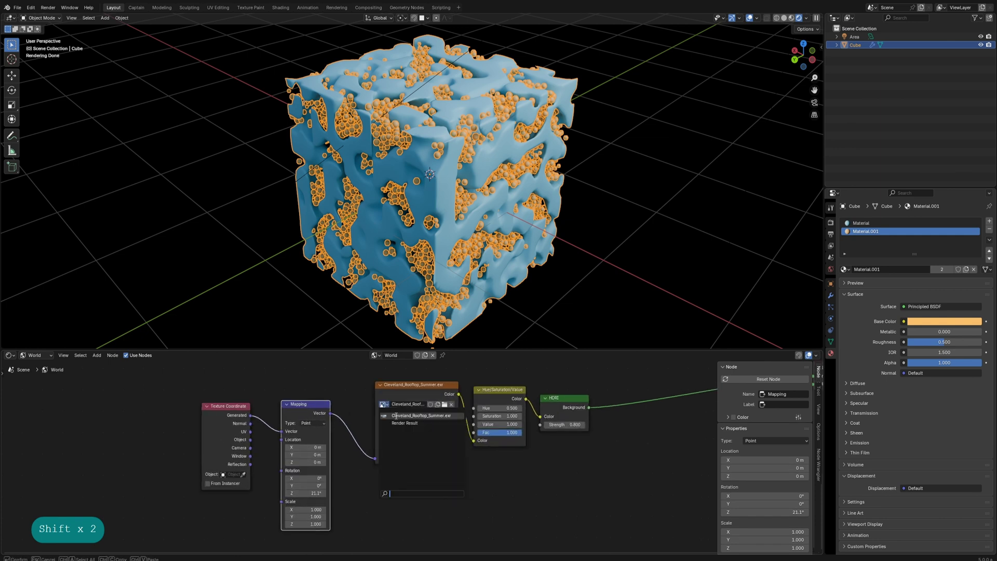
left_click(34, 355)
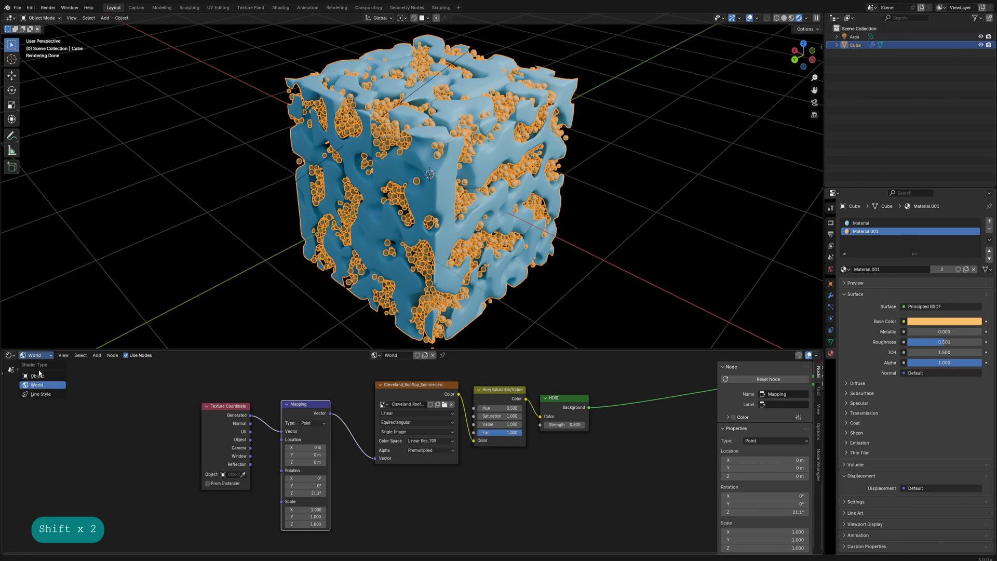
left_click(39, 375)
- Set the blue Material's Principled BSDF to Metallic about 0.441 and Roughness about 0.227
middle_click_drag(305, 465, 326, 449)
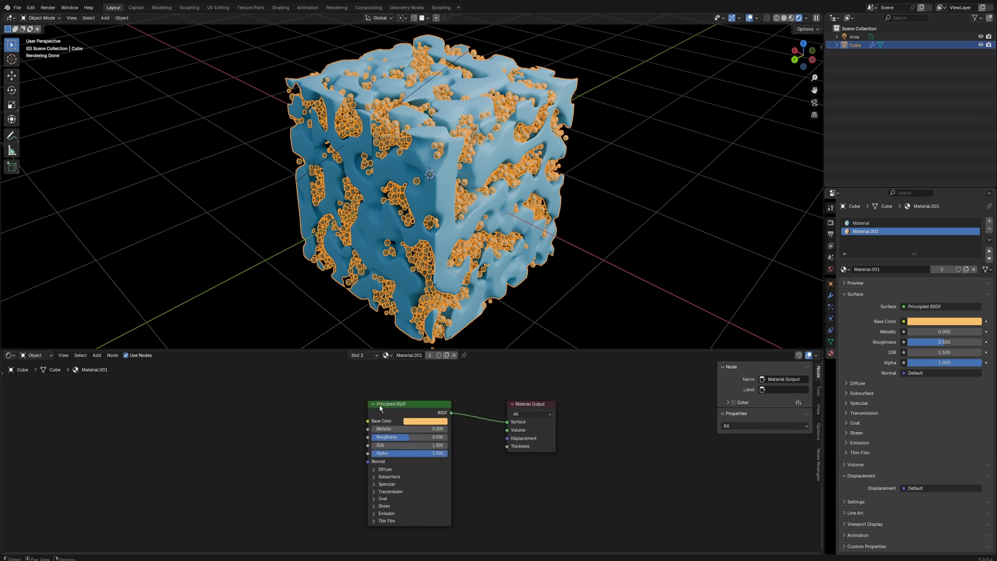
left_click(867, 223)
scroll(382, 432, "up", 2)
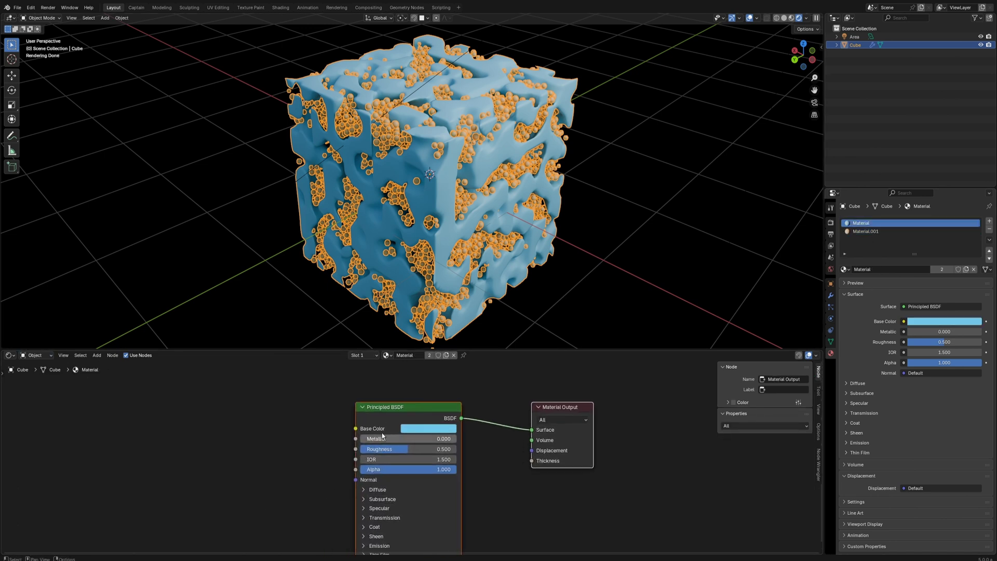
mouse_move(374, 439)
left_mouse_down()
mouse_move(450, 439)
mouse_move(385, 449)
left_mouse_up()
left_click(277, 468)
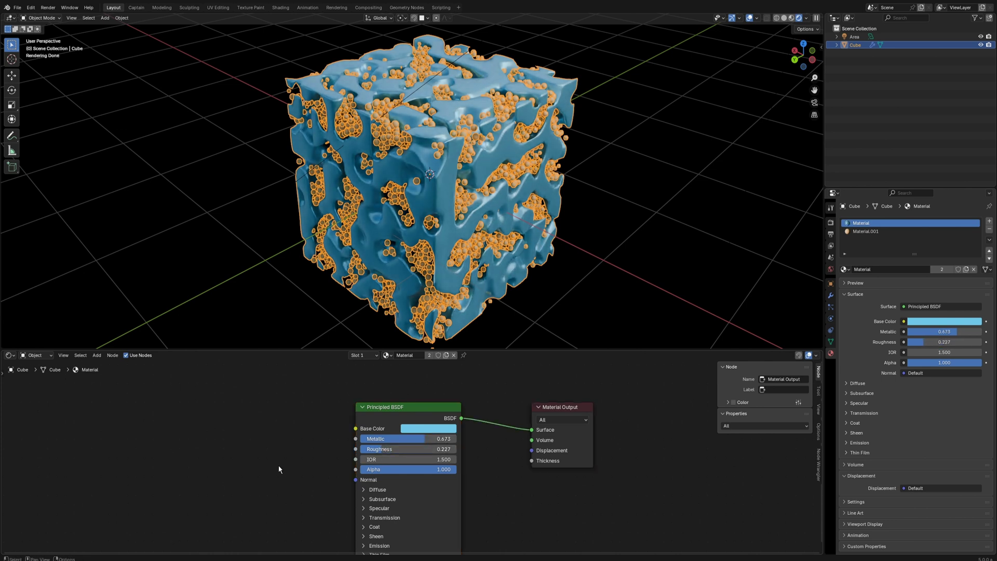
middle_click_drag(292, 444, 315, 429)
left_click_drag(449, 422, 426, 422)
- Add a Noise Texture node ahead of the Principled BSDF in the blue Material's node tree
key("shift+a")
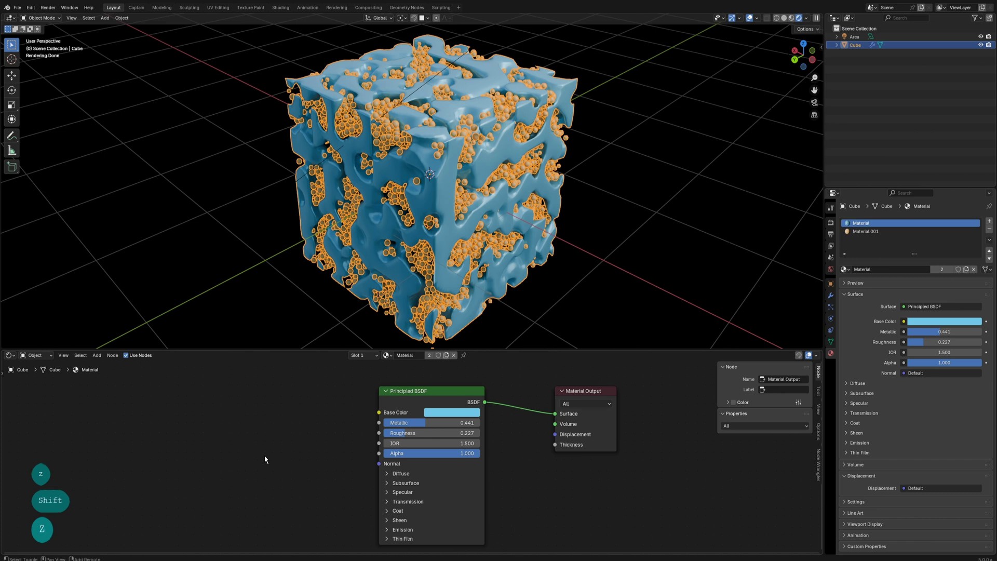
type("noise")
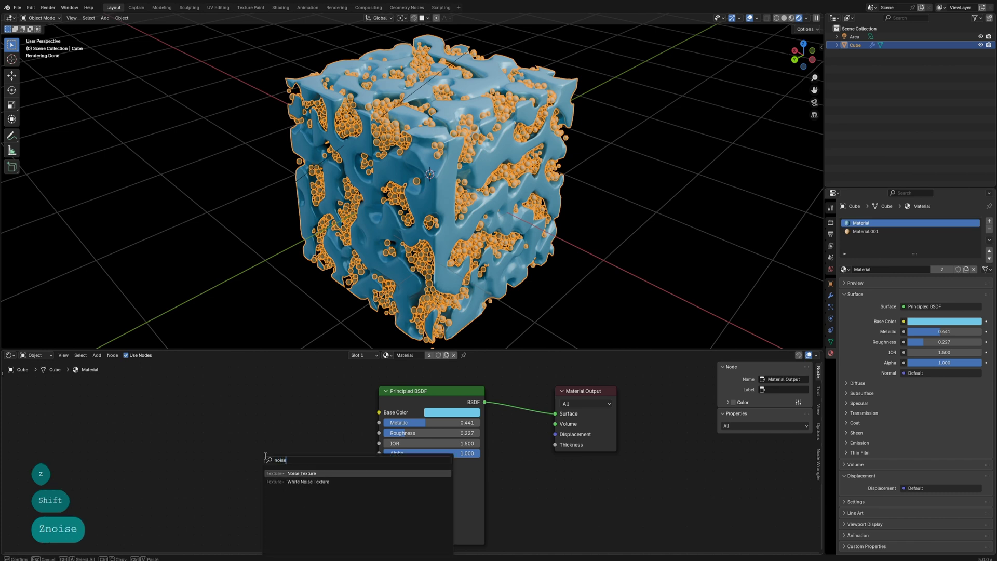
left_click(292, 472)
left_click(150, 405)
key("shift+z")
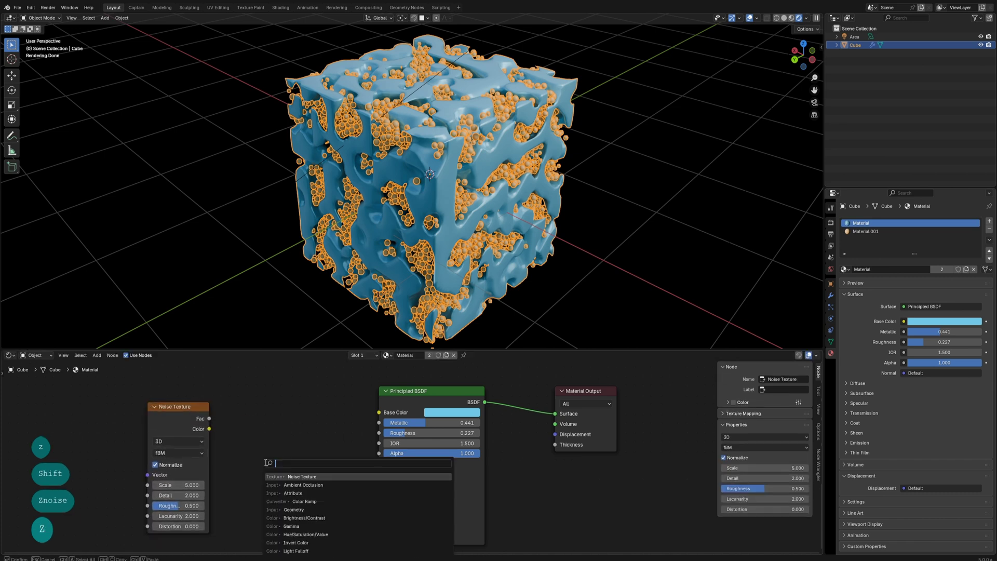
type("nor")
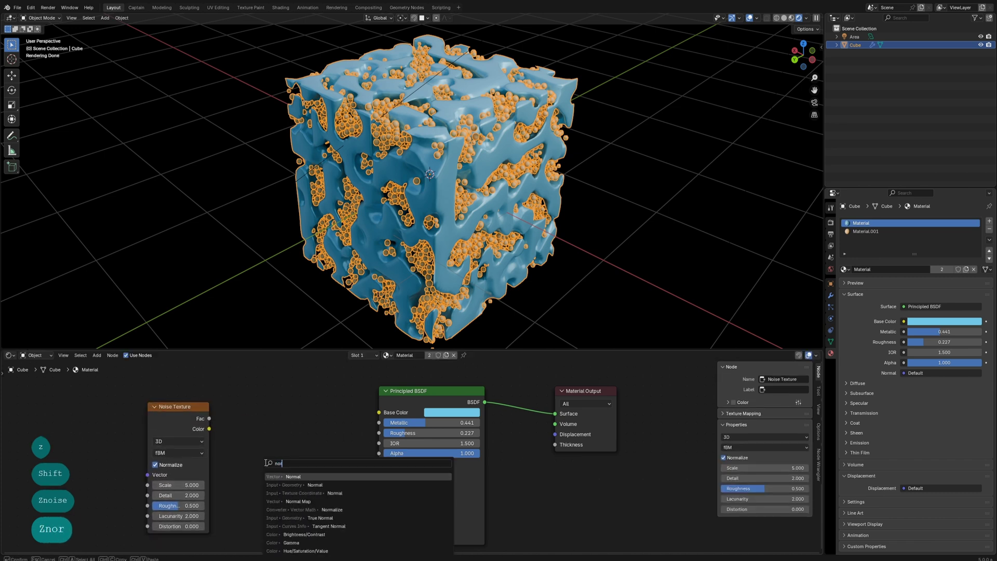
left_click(297, 477)
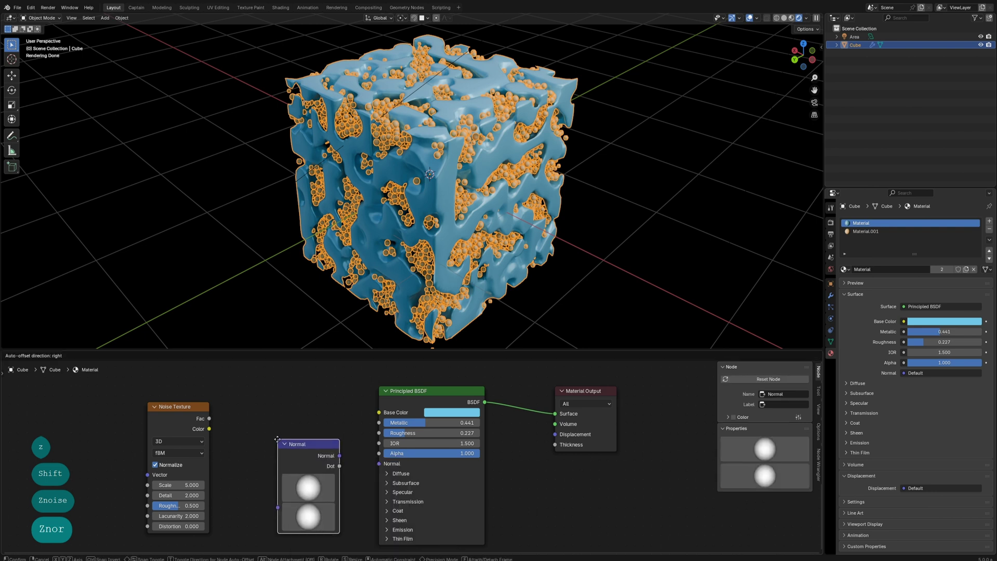
left_click(288, 445)
key("Delete")
- Add a Bump node, connecting the Noise Texture's Fac to its Height and its Normal output to the Principled BSDF's Normal
key("shift+a")
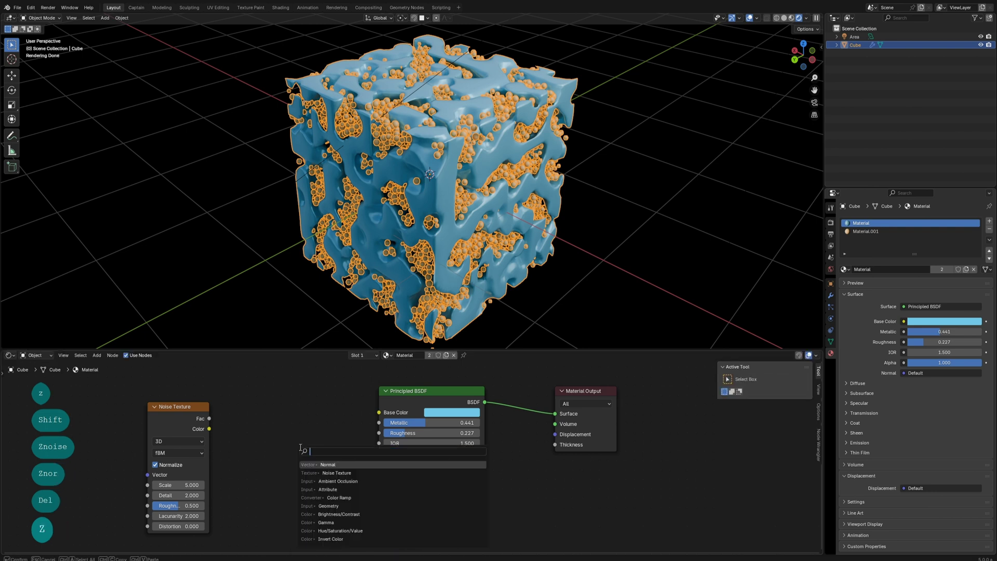
type("bump")
left_click(317, 464)
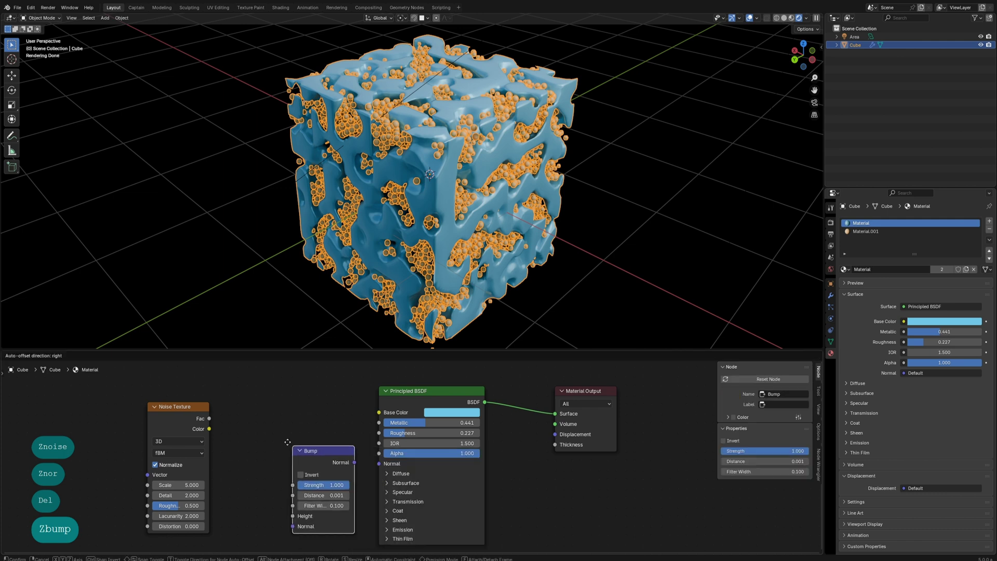
left_click(305, 454)
left_click_drag(360, 463, 380, 463)
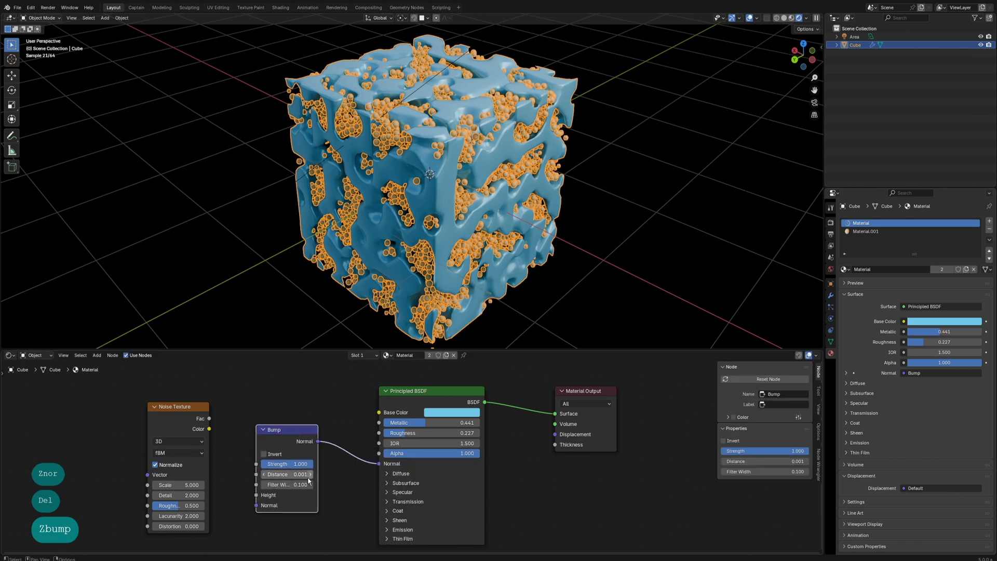
left_click_drag(208, 418, 225, 427)
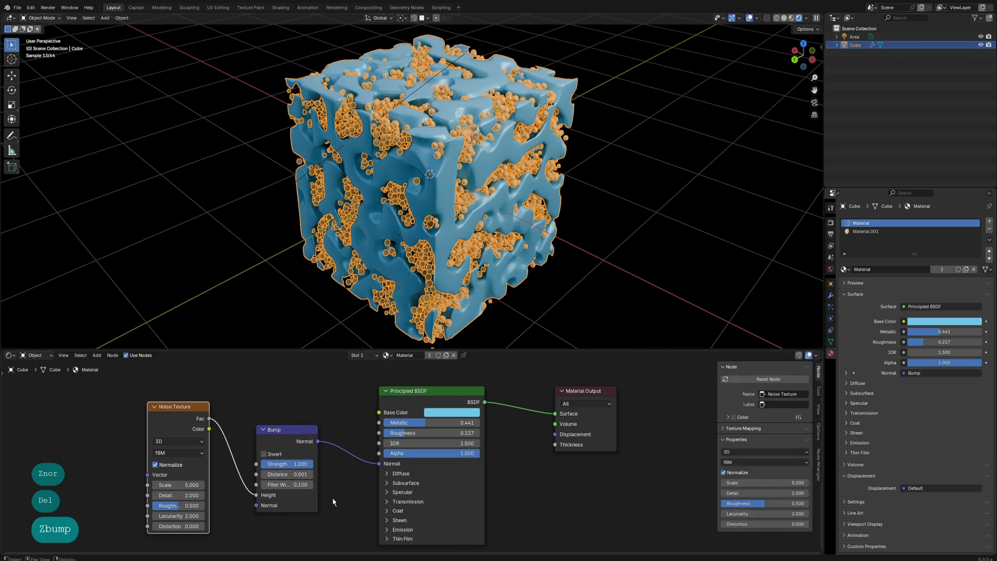
- Set the Bump node's Strength to 0.1
double_click(288, 464)
type("0.1")
key("Return")
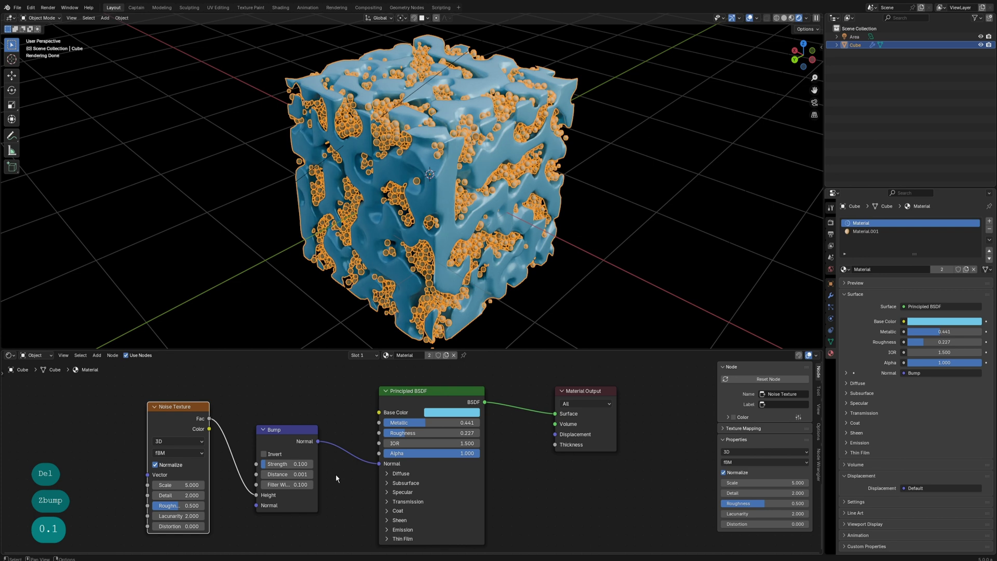
- Deselect the cube and set the Noise Texture's Scale to 200
left_click(568, 279)
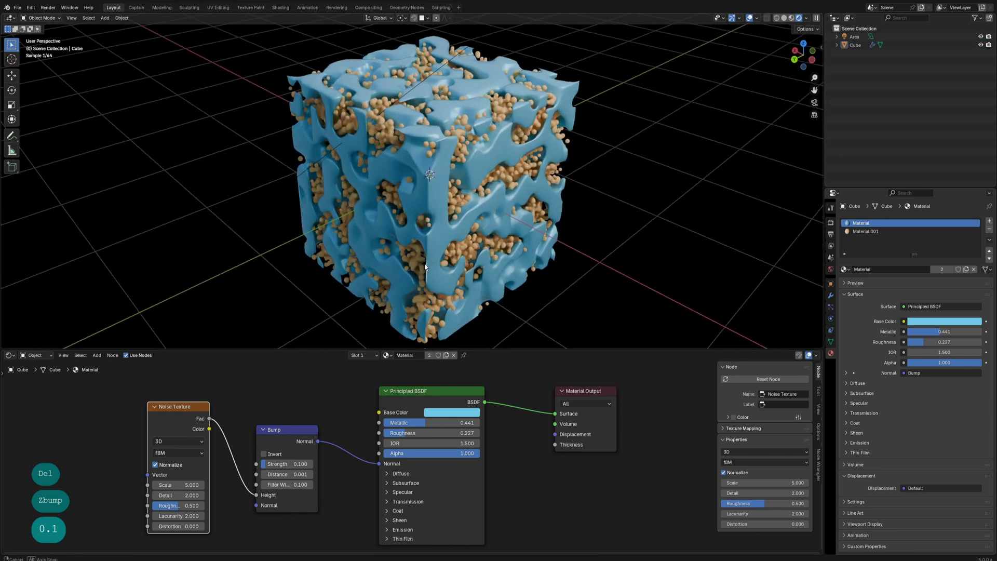
double_click(192, 486)
type("200")
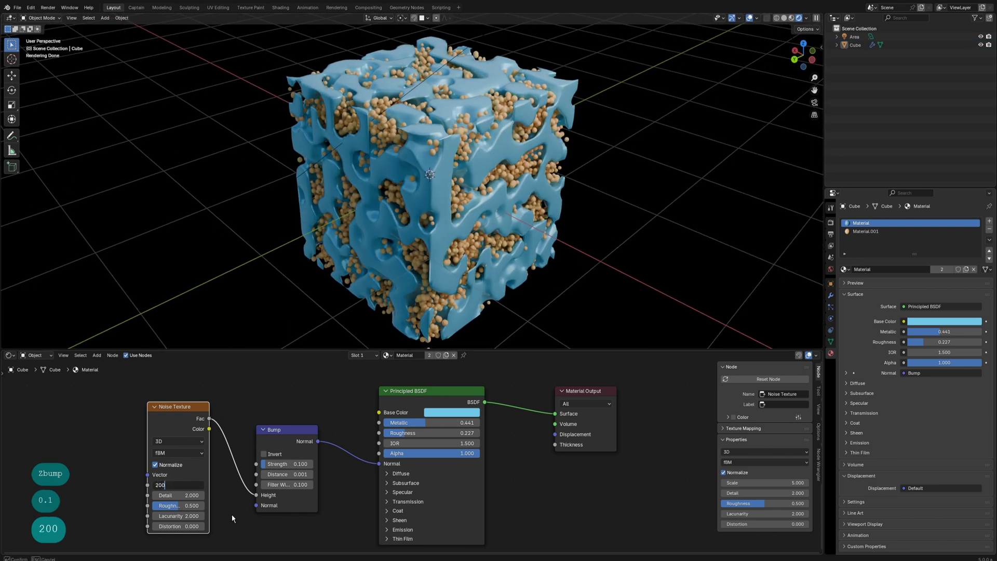
key("Return")
middle_click_drag(438, 241, 430, 229)
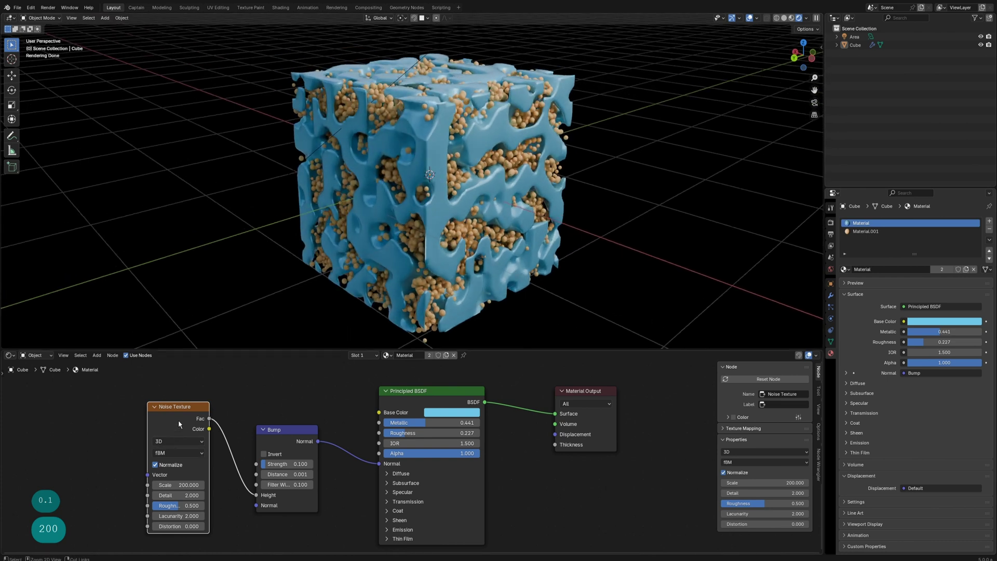
- Add Texture Coordinate and Mapping nodes to the Noise Texture and drive the mapping with Object coordinates
key("ctrl+t")
middle_click_drag(178, 419, 252, 406)
scroll(207, 461, "up", 1)
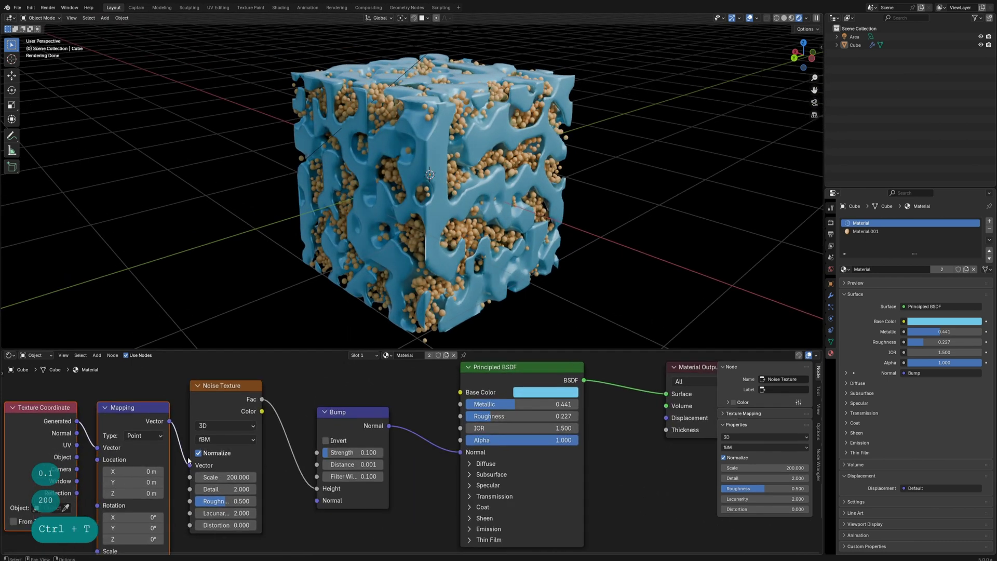
left_click_drag(98, 448, 97, 448)
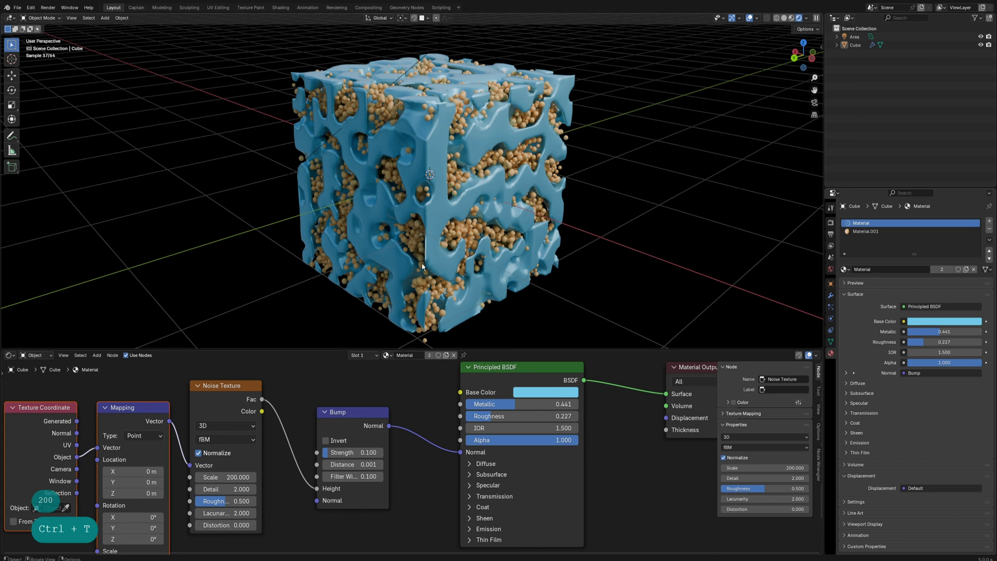
- Raise the Bump node's Strength to 1.000
scroll(421, 263, "up", 3)
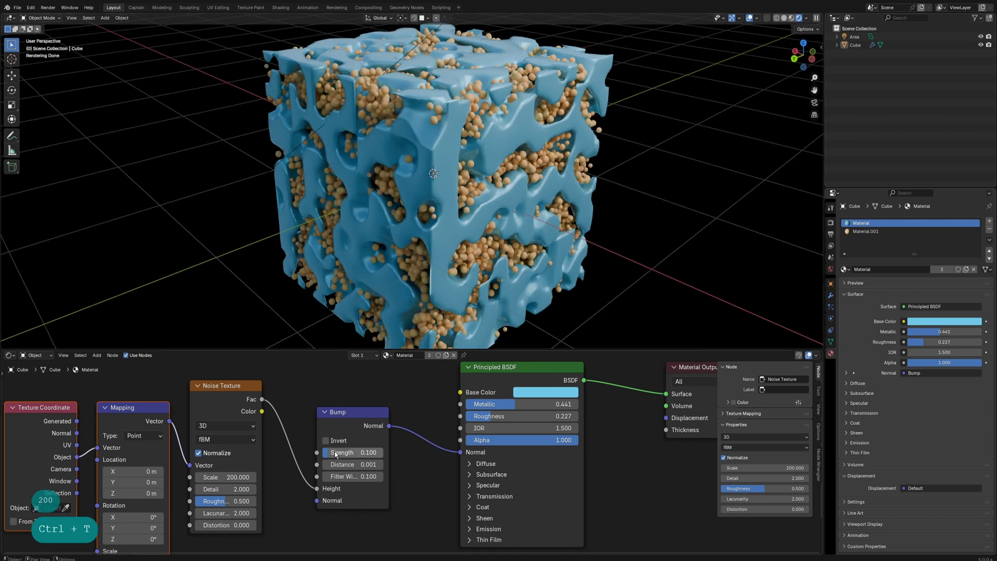
left_click_drag(336, 453, 385, 455)
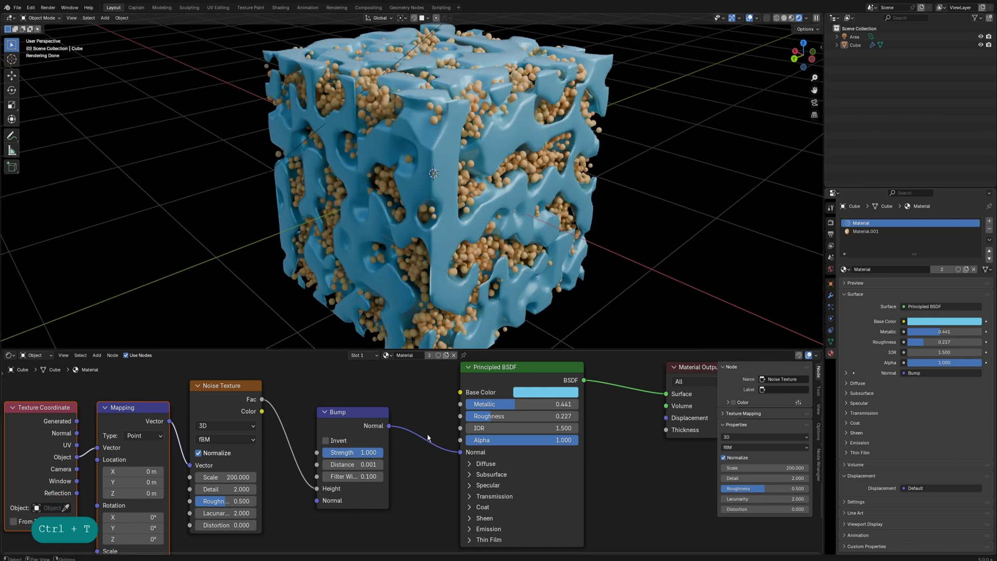
- Set the Bump node's Distance to 0.01
middle_click_drag(408, 460, 419, 447)
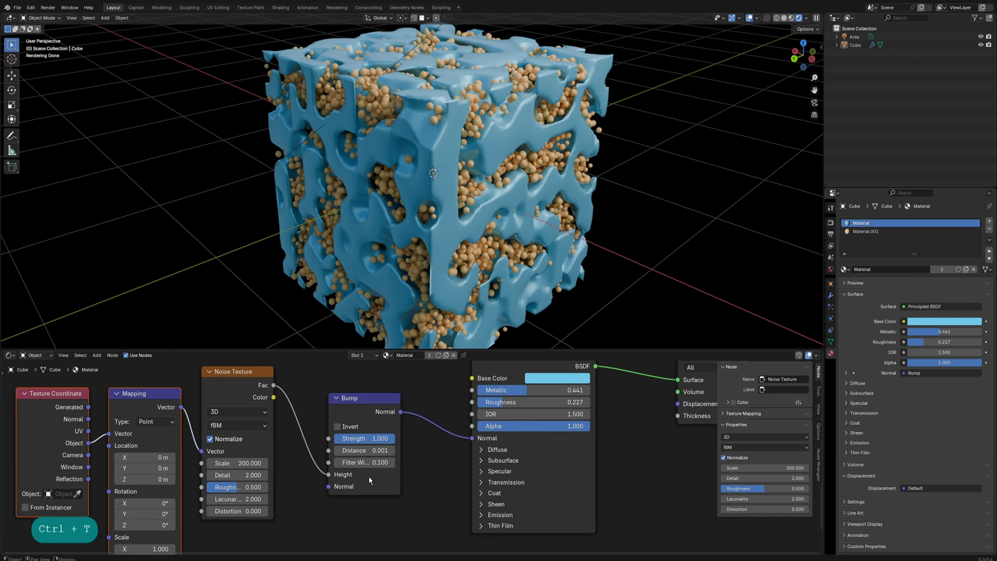
left_click_drag(378, 456, 373, 456)
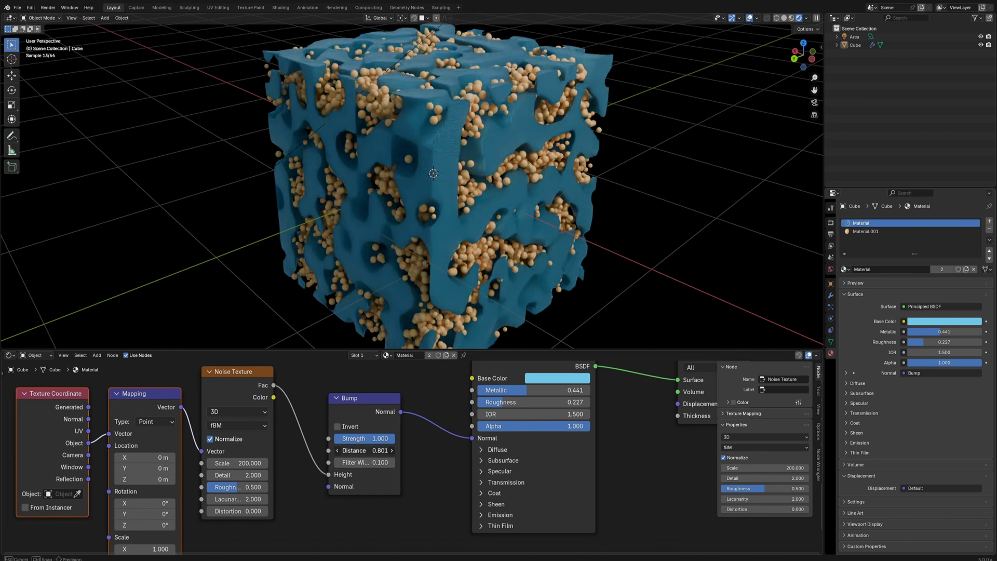
left_click(380, 450)
type("0.0")
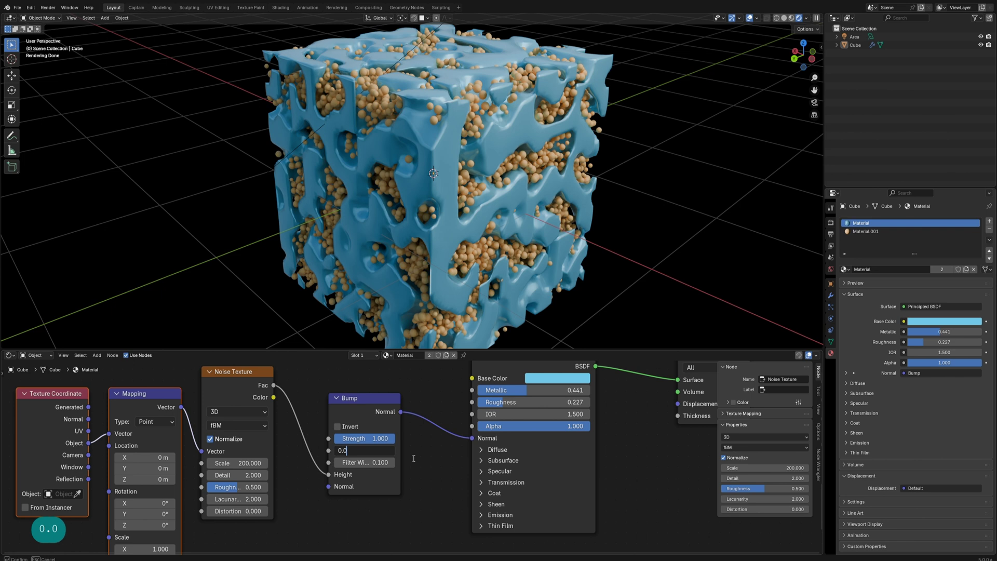
type("1")
key("Return")
middle_click_drag(454, 219, 437, 256)
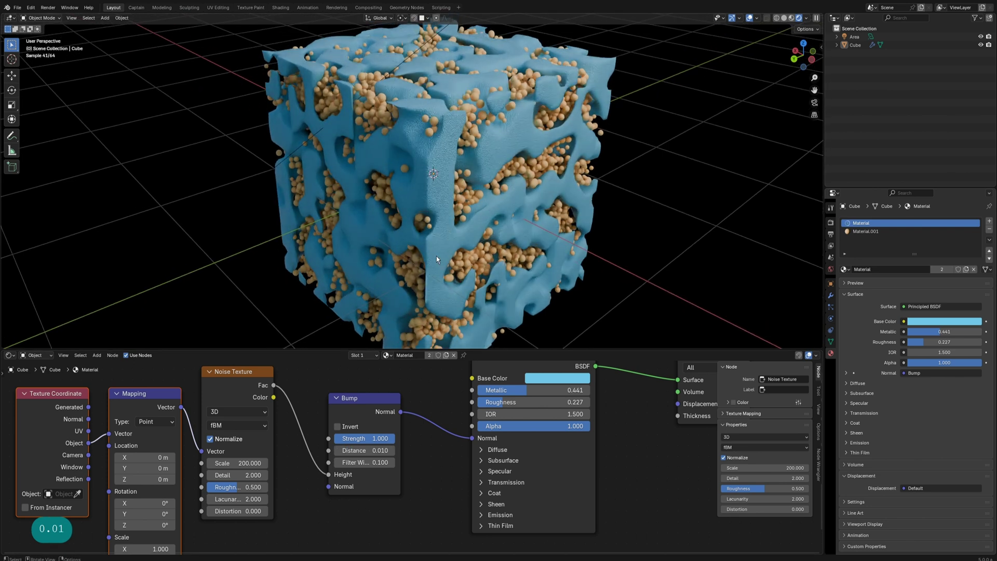
- Set the Bump node's Strength to 0.5 and the Noise Texture's Scale to 100
left_click(385, 441)
type(".5")
key("Return")
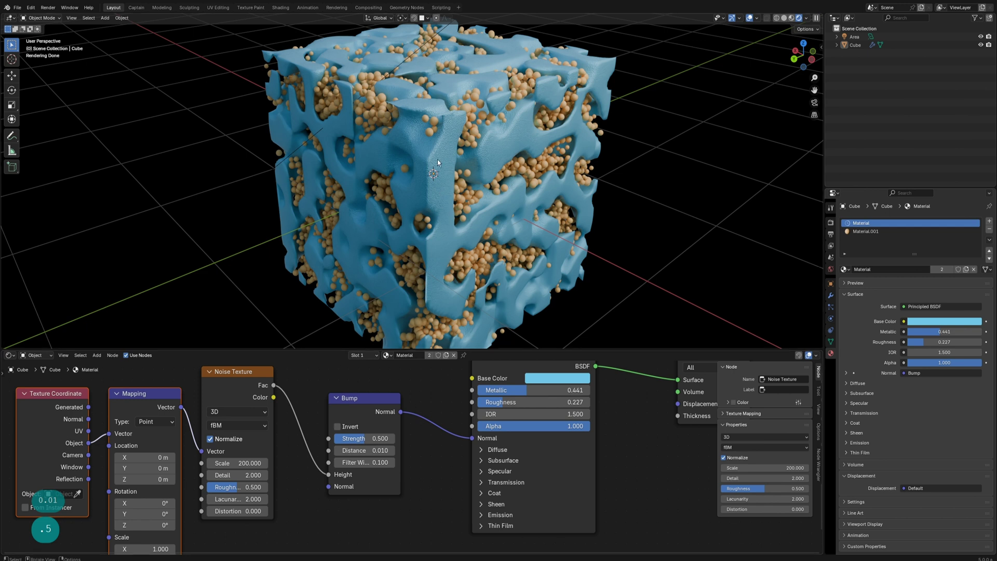
left_click(239, 462)
type("100")
key("Return")
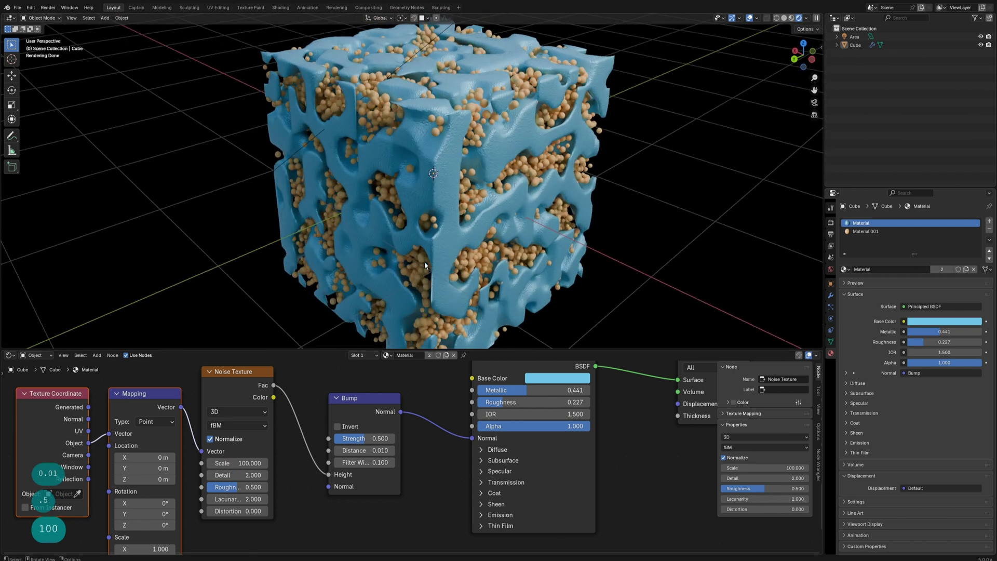
- Set Material.001's Metallic to 0.673 and Roughness to 0.309
left_click(866, 231)
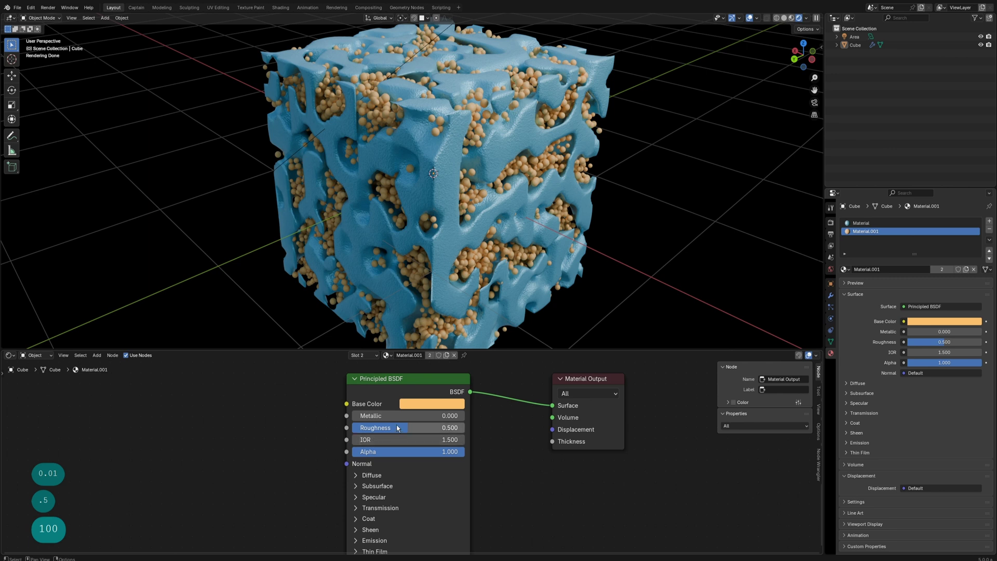
left_click_drag(390, 417, 373, 428)
scroll(436, 272, "down", 1)
mouse_move(436, 273)
middle_mouse_down()
mouse_move(460, 245)
mouse_move(435, 267)
middle_mouse_up()
- Select the cube, switch the shader editor area to the Geometry Node Editor, and deselect the cube
left_click(434, 267)
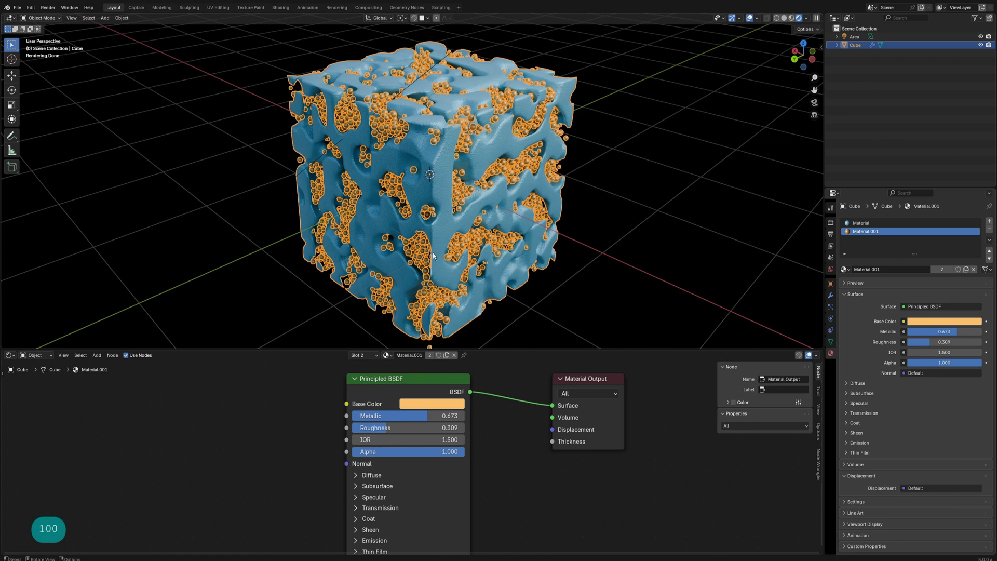
scroll(259, 425, "down", 1)
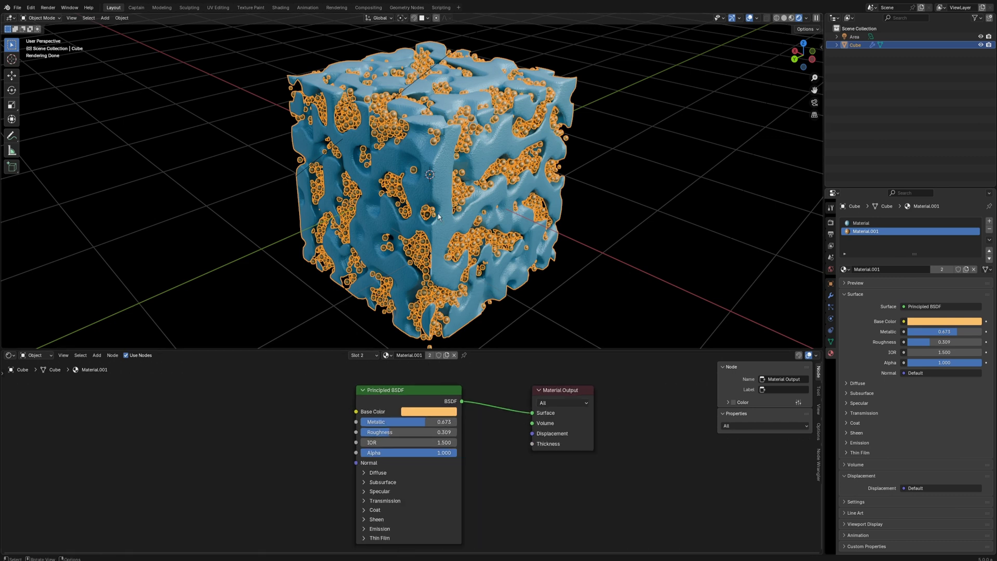
left_click(8, 356)
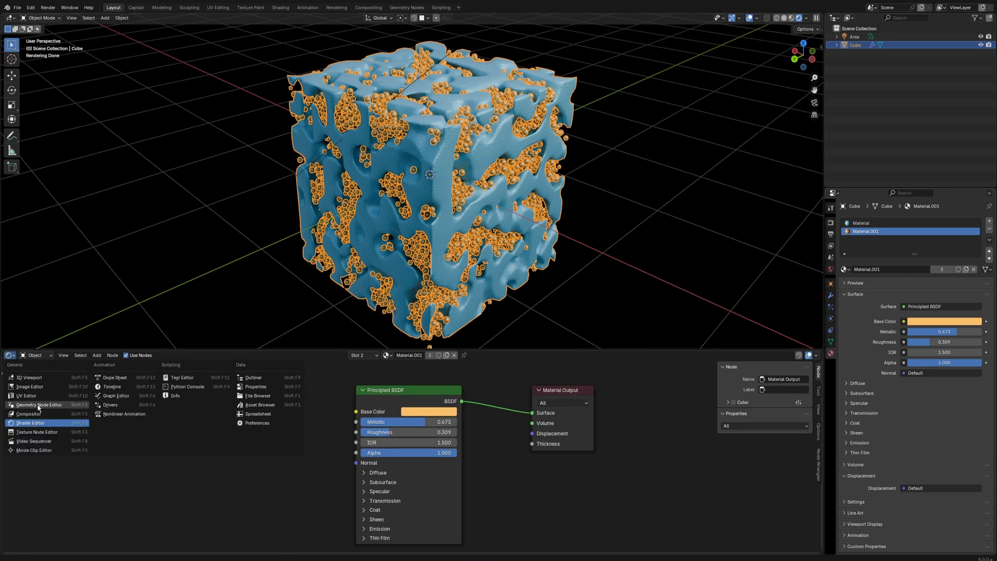
left_click(31, 405)
left_click(574, 208)
key("Home")
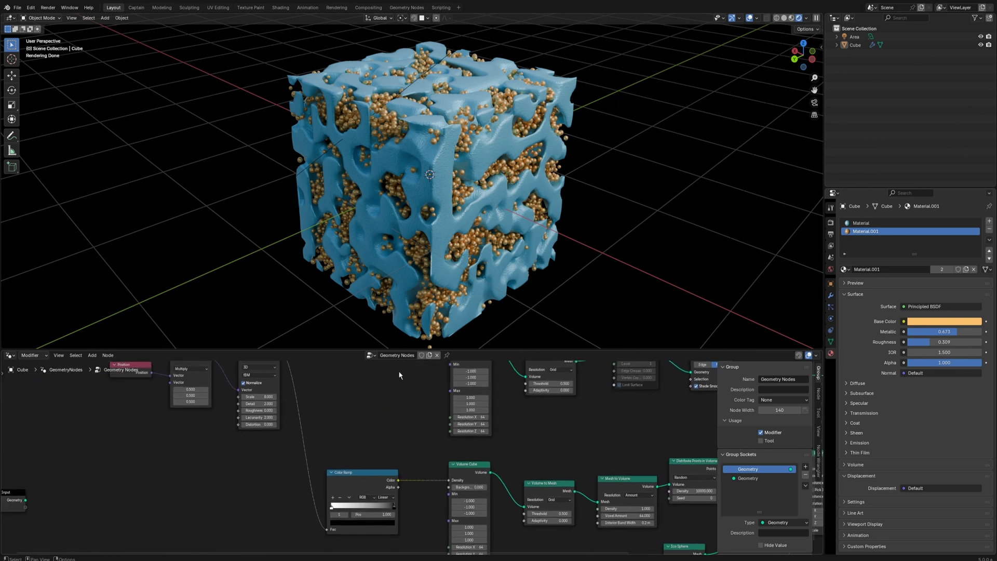
- Set the Z component of the Multiply node's vector to 2
scroll(444, 221, "down", 2)
scroll(437, 224, "up", 2)
mouse_move(429, 226)
middle_mouse_down()
mouse_move(439, 212)
mouse_move(439, 227)
middle_mouse_up()
scroll(185, 459, "up", 3)
middle_click_drag(181, 456, 252, 511)
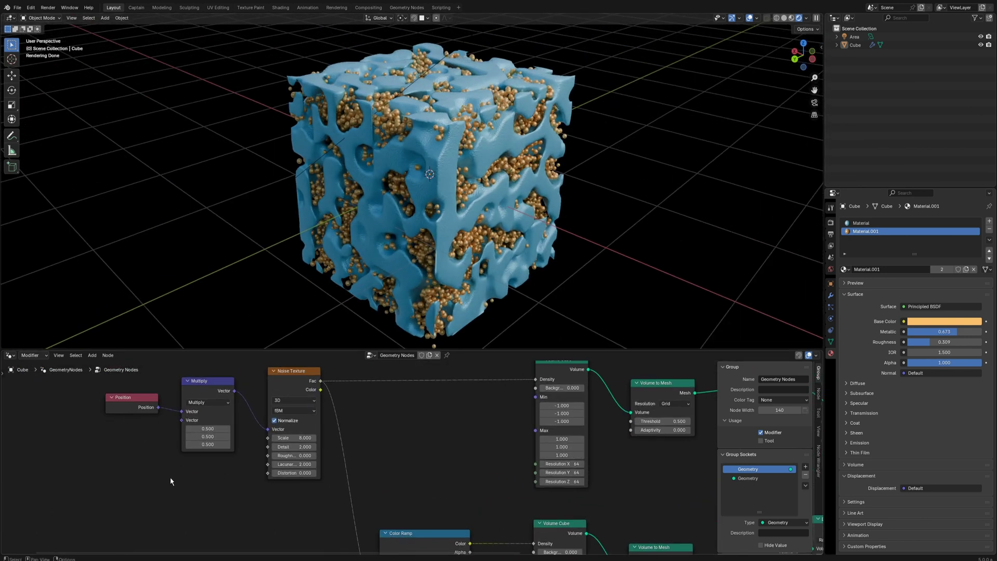
type("2")
key("Return")
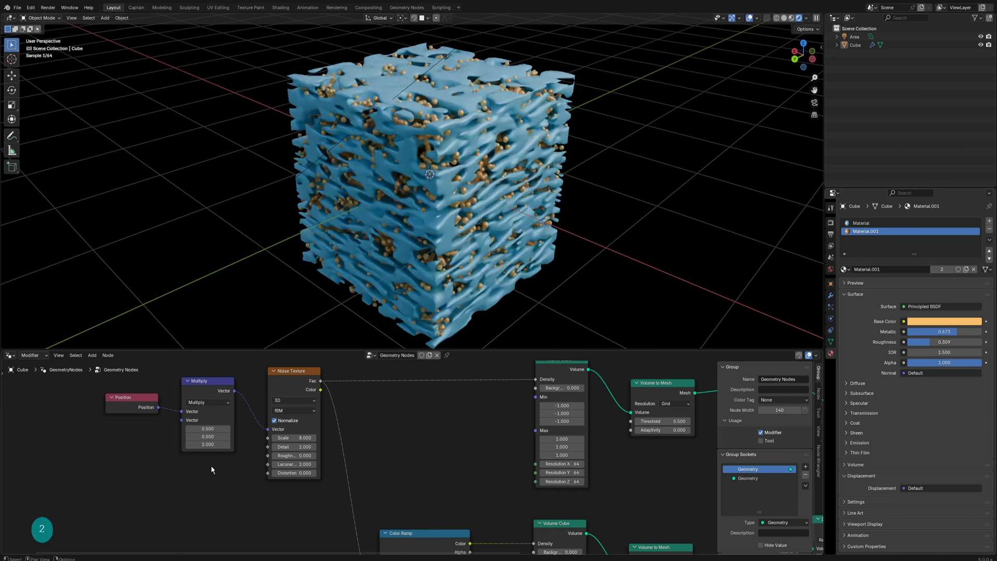
middle_click_drag(474, 223, 482, 225)
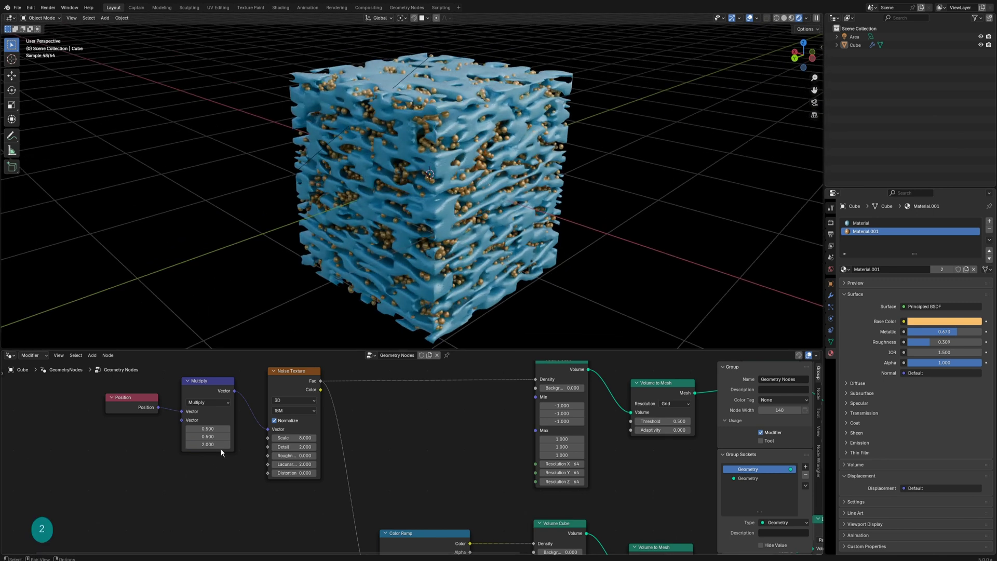
- Set the Z component of the Multiply node's vector to 1
left_click(216, 445)
type("1")
key("Return")
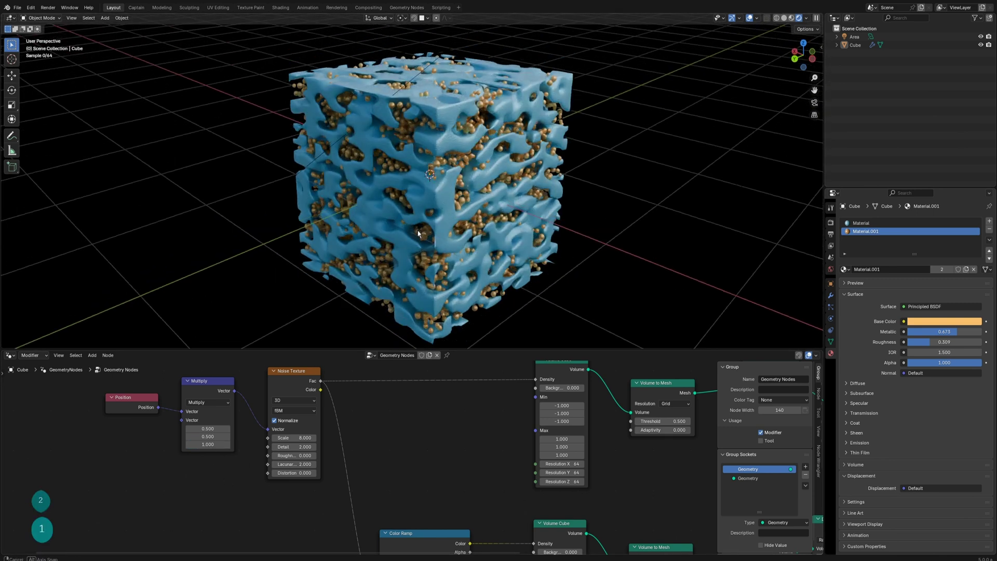
- Set the Distribute Points in Volume node's Seed to 6
scroll(371, 431, "down", 2)
middle_click_drag(484, 447, 250, 435)
scroll(291, 439, "down", 2)
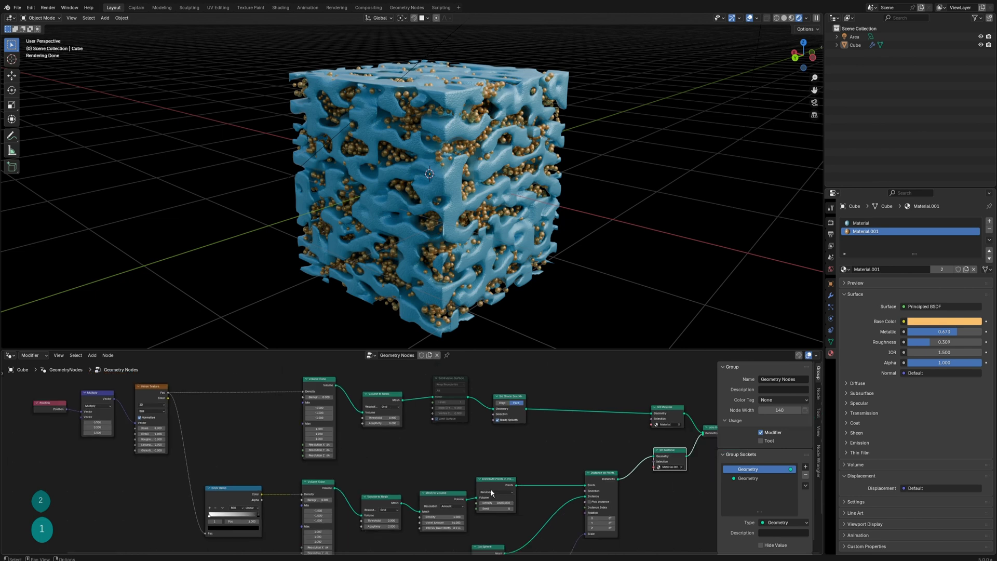
middle_click_drag(485, 490, 366, 408)
scroll(400, 460, "up", 11)
middle_click_drag(383, 497, 392, 525)
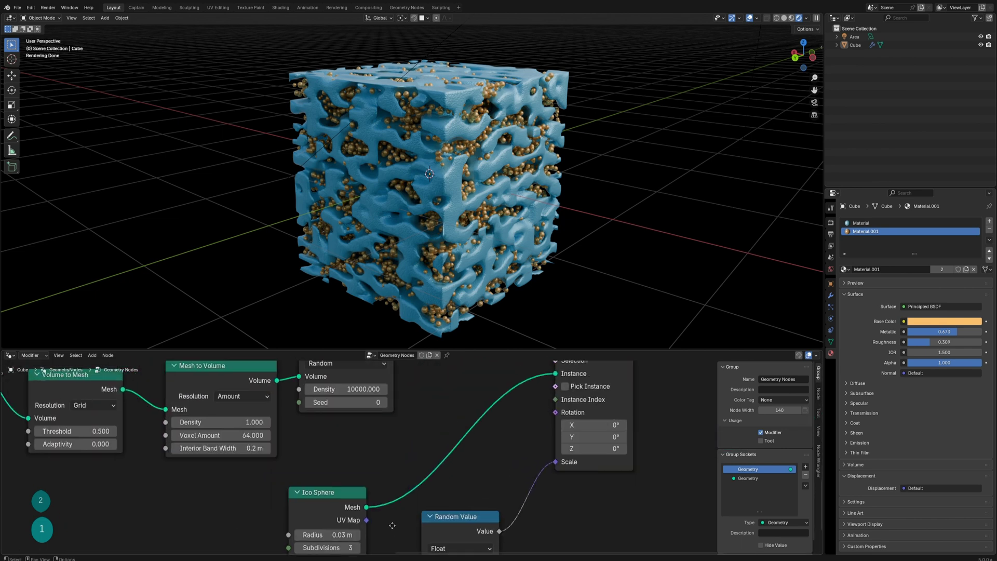
middle_click_drag(393, 446, 449, 524)
left_click(440, 484)
left_click(439, 483)
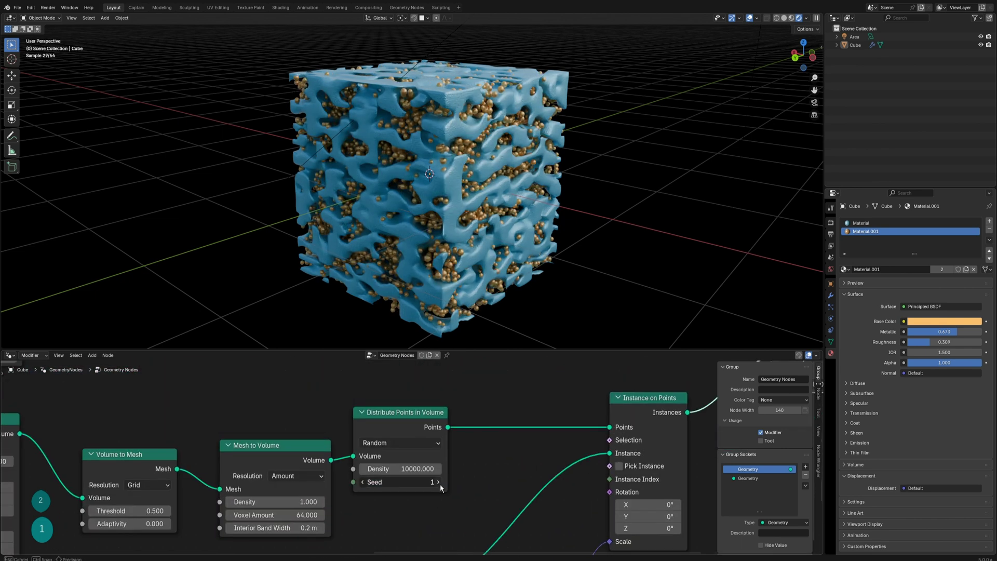
left_click(439, 483)
left_click(440, 483)
left_click(439, 483)
left_click(439, 483)
left_click(441, 483)
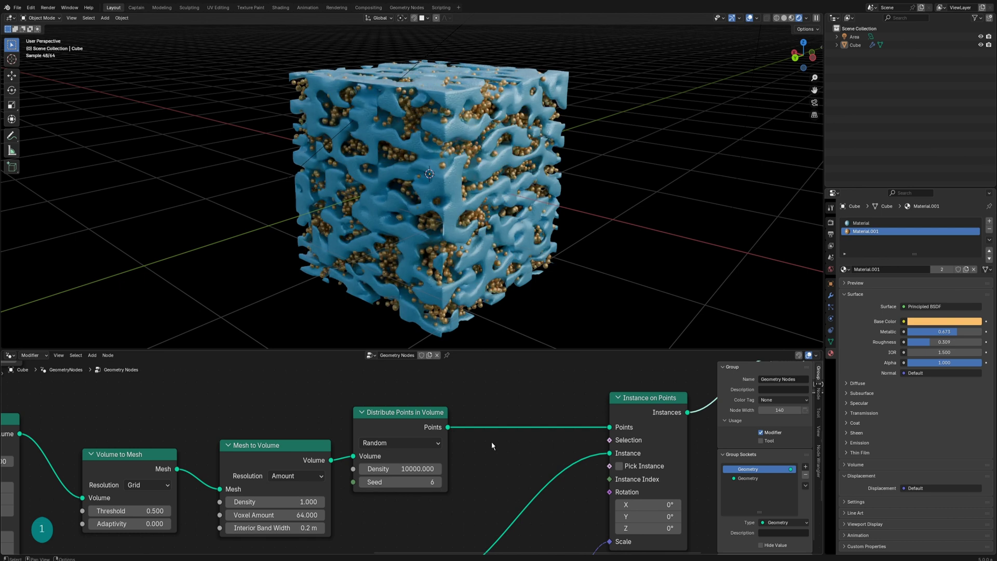
- Add a camera to the scene and move it about 4.4 m along the Y axis, away from the cube
middle_click_drag(483, 223, 441, 221)
scroll(525, 241, "up", 2)
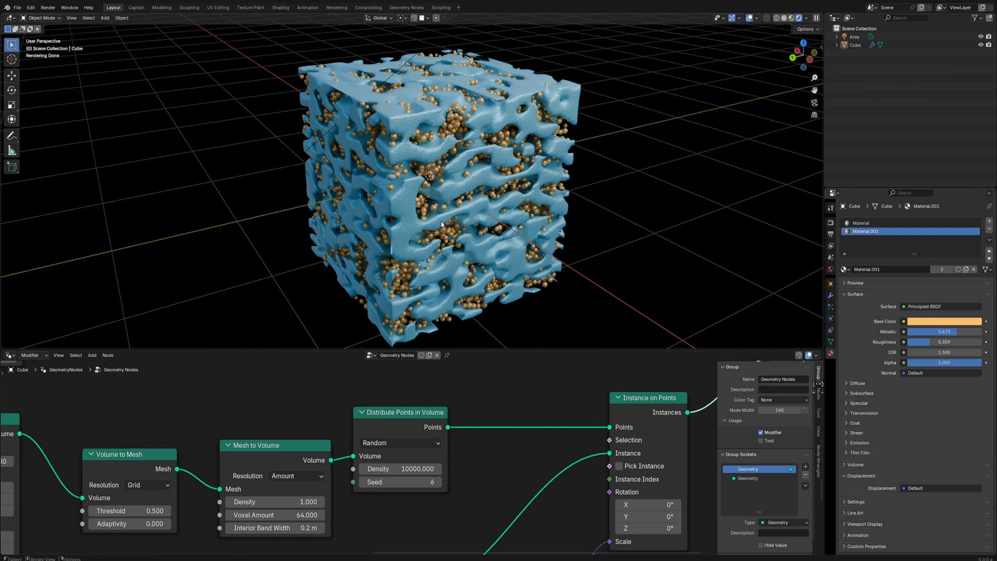
left_click(104, 18)
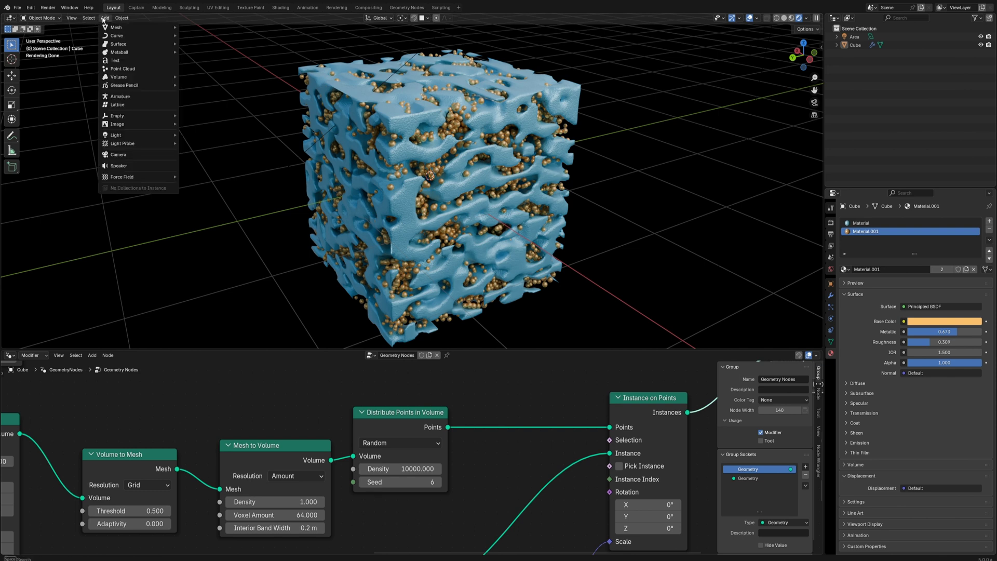
left_click(136, 155)
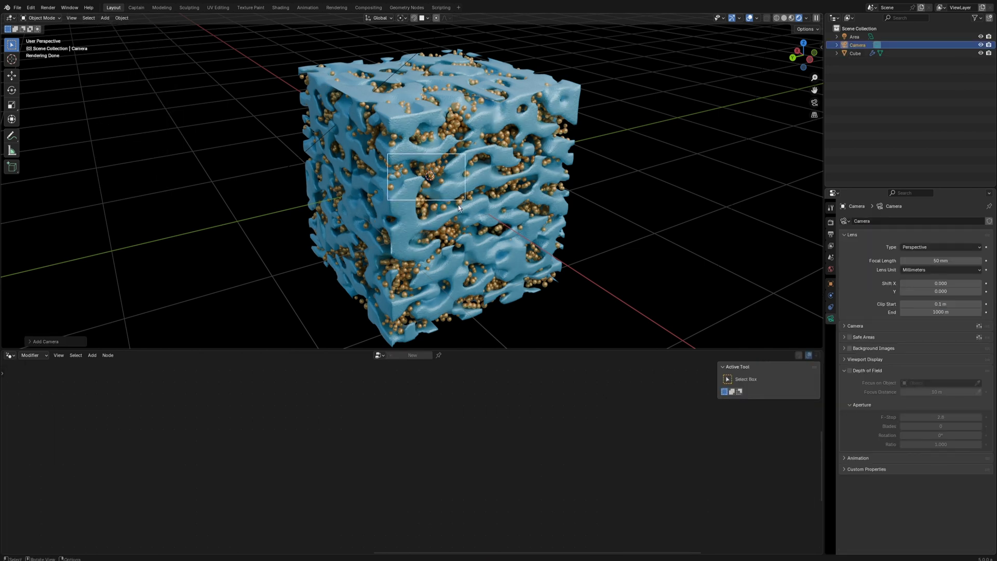
scroll(458, 205, "down", 3)
middle_click_drag(493, 197, 423, 189)
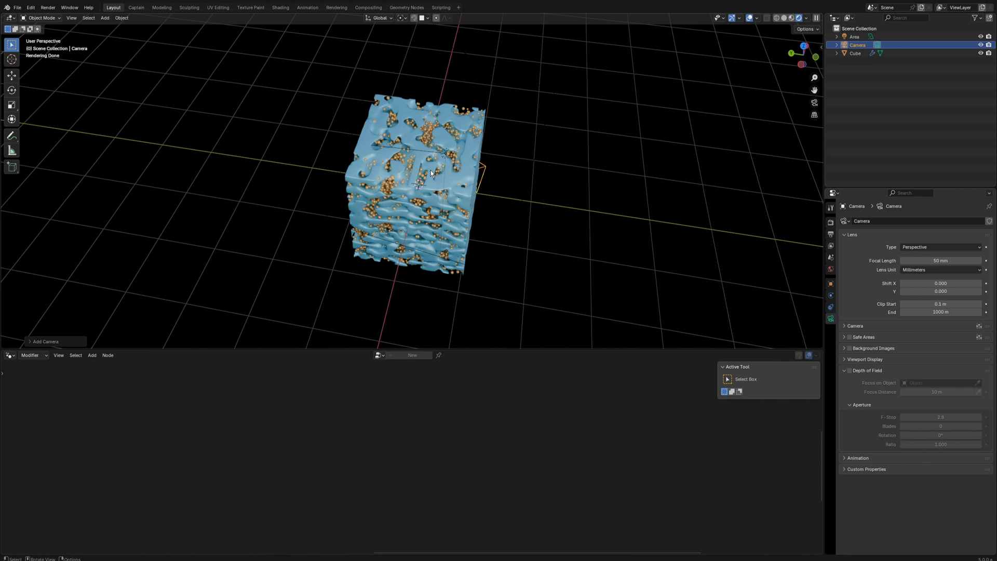
key("g")
key("y")
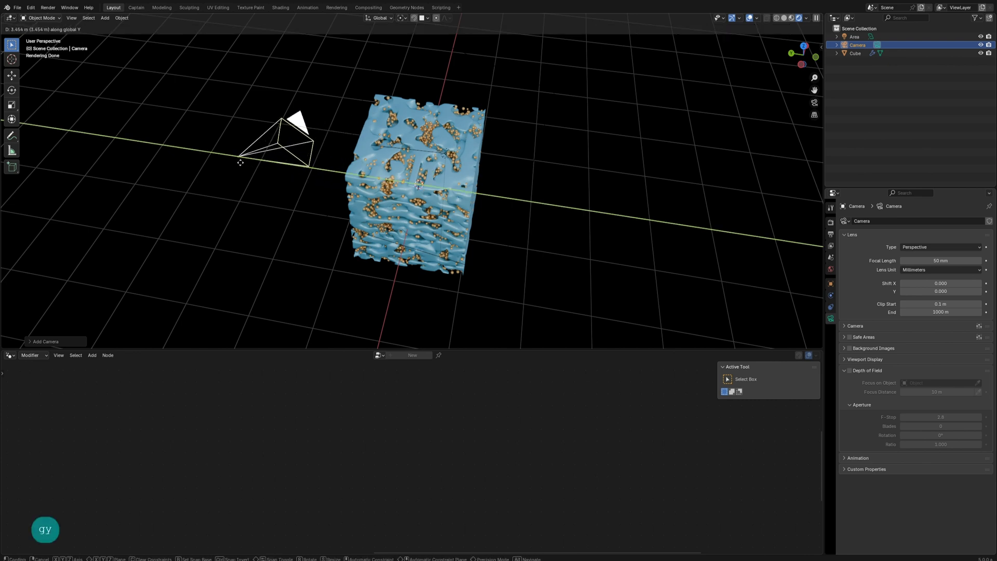
left_click(211, 160)
- Look through the camera, lock the camera to the view, and frame the whole cube near the middle of the shot
middle_click_drag(291, 182, 344, 188)
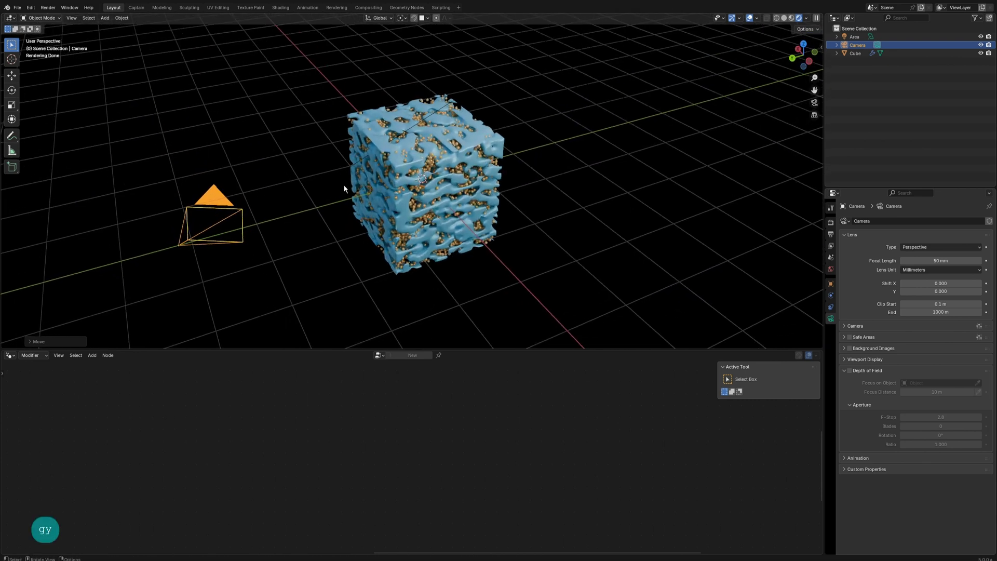
key("KP_0")
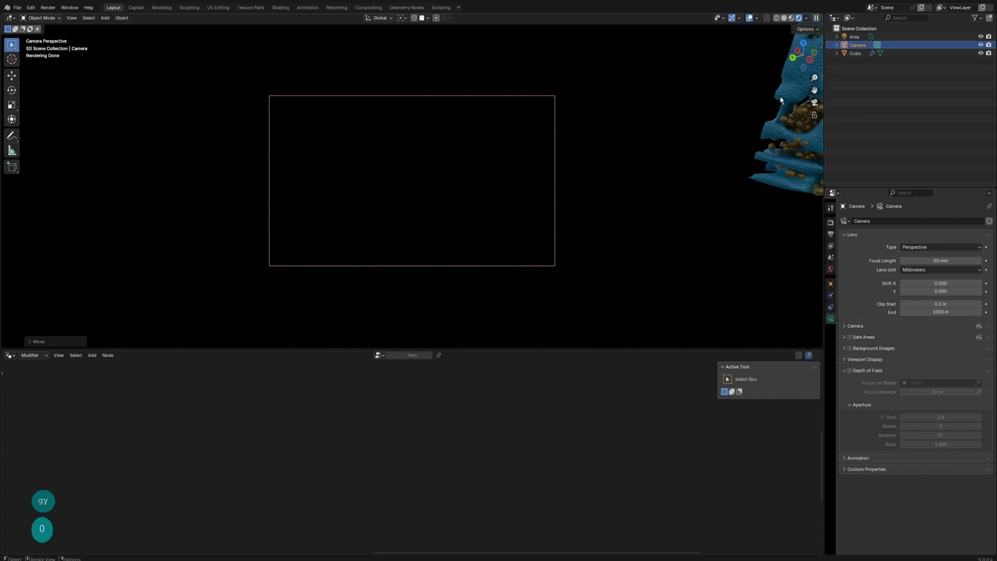
key("n")
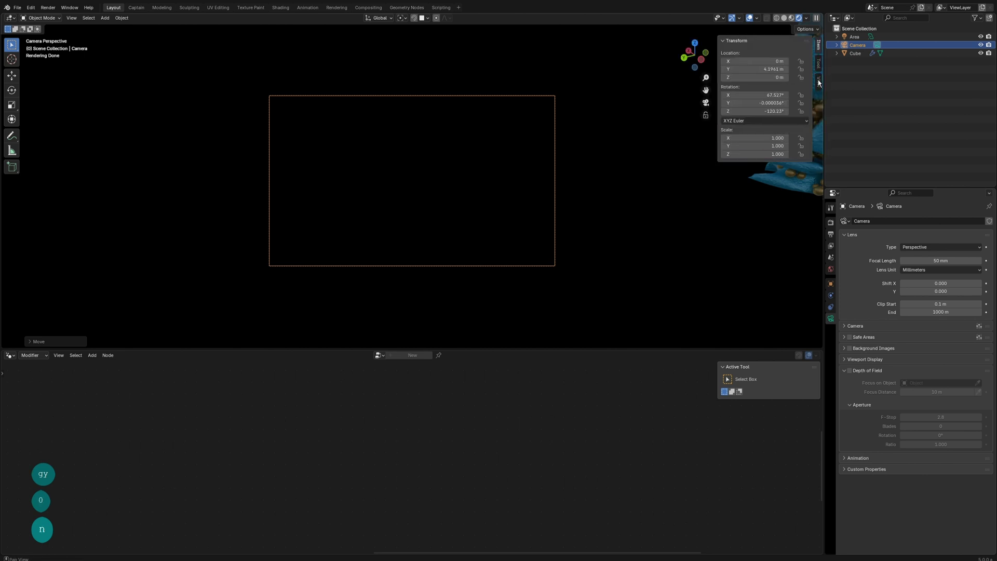
left_click(819, 81)
left_click(761, 153)
scroll(395, 221, "down", 4)
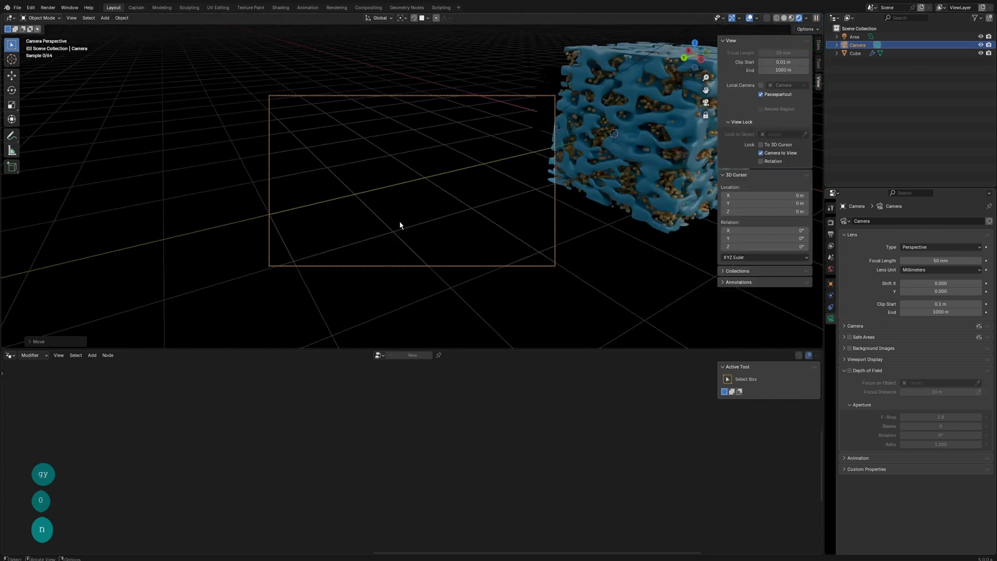
scroll(400, 222, "down", 3)
middle_click_drag(537, 138, 441, 172, "shift")
scroll(436, 185, "up", 2)
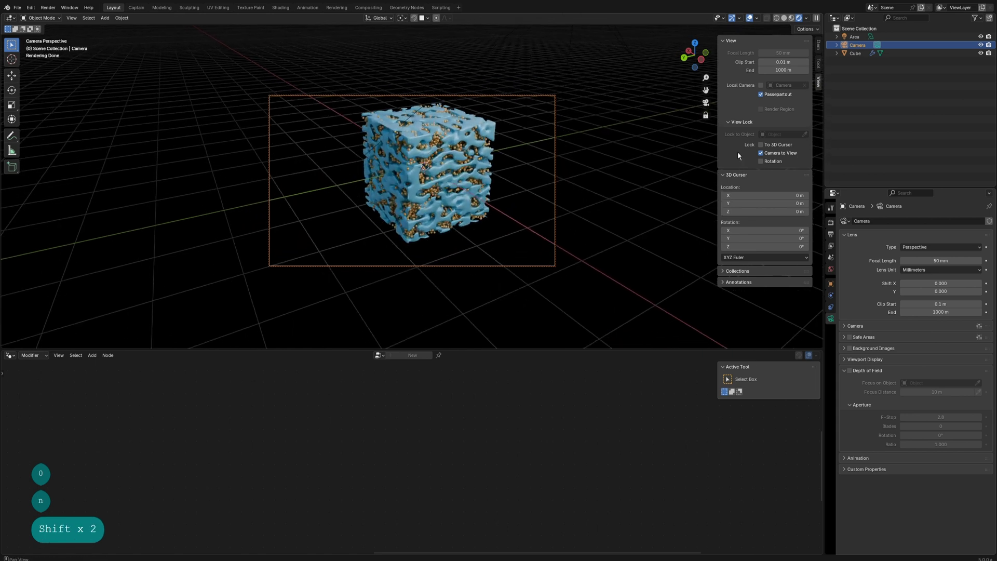
- Unlock the camera from the view to enlarge the camera frame, then relock it and tilt the shot slightly
left_click(761, 153)
scroll(662, 164, "up", 3)
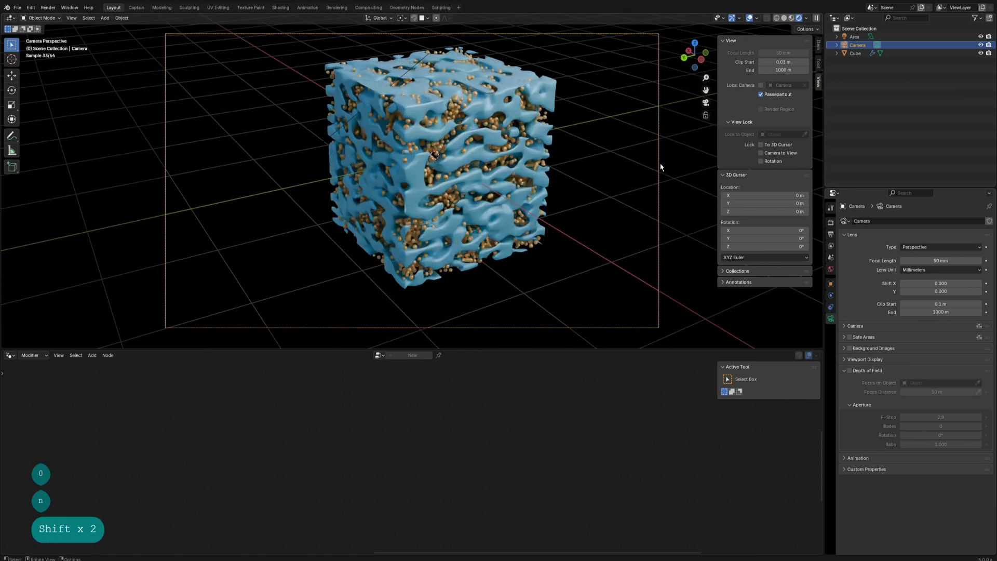
left_click(761, 152)
middle_click_drag(439, 156, 444, 163)
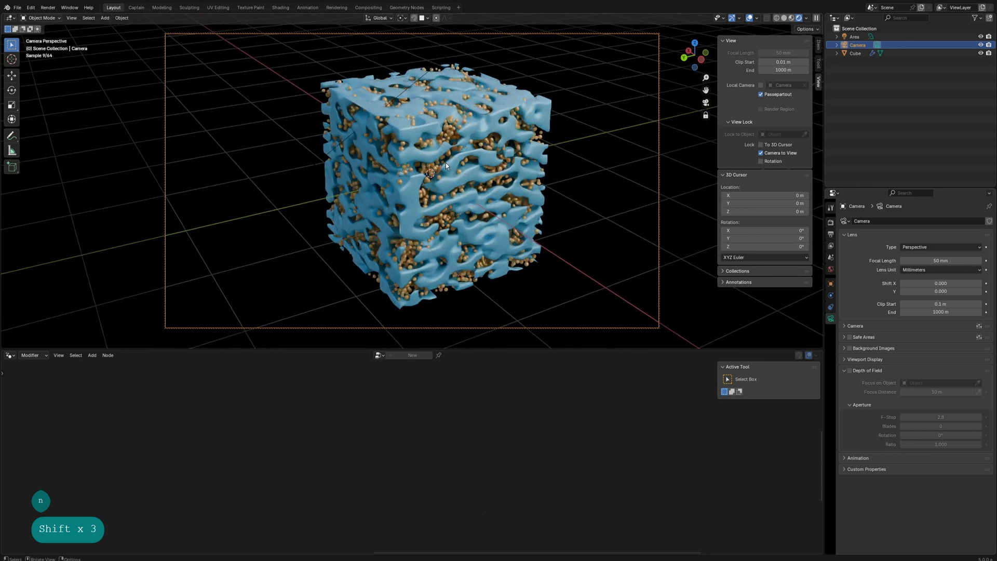
- Render a still image from the camera and open the image commands for the render result
left_click(48, 8)
left_click(56, 17)
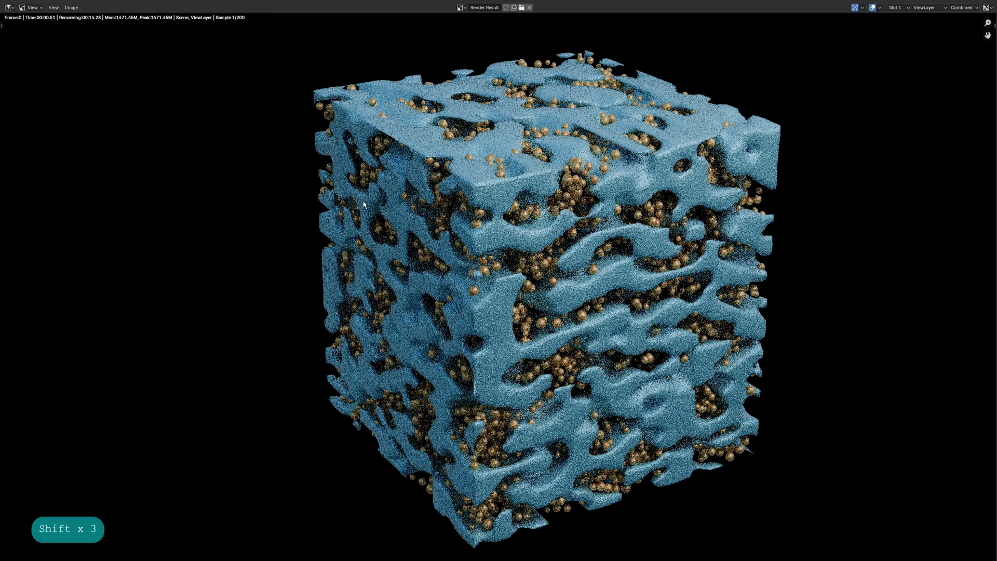
scroll(363, 201, "down", 1)
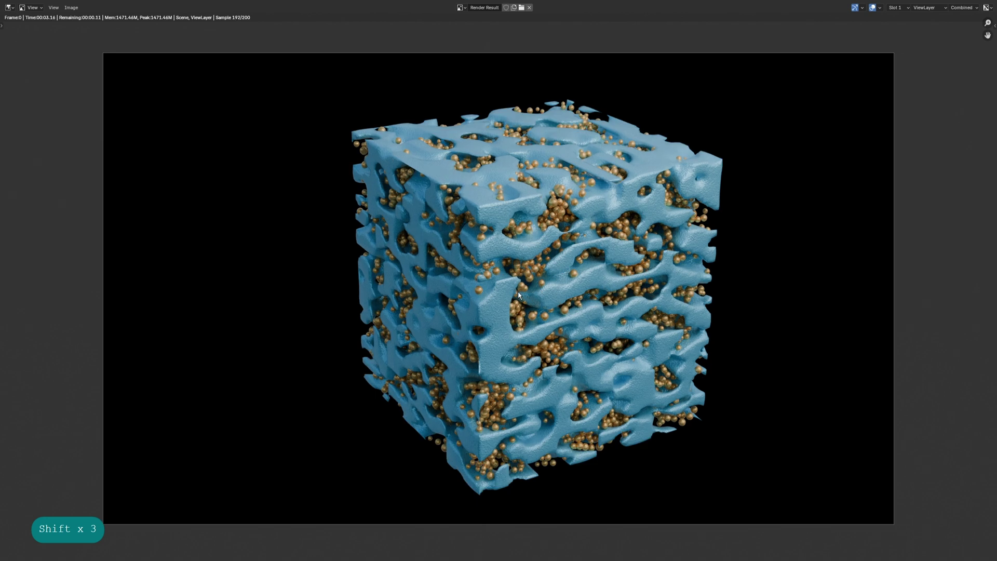
scroll(518, 295, "down", 1)
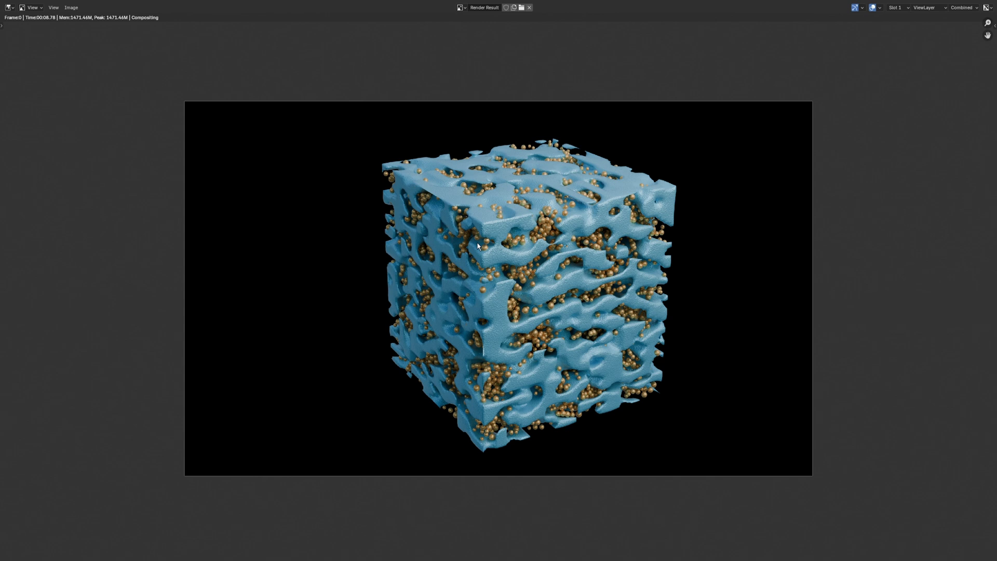
scroll(485, 248, "up", 1)
left_click(71, 8)
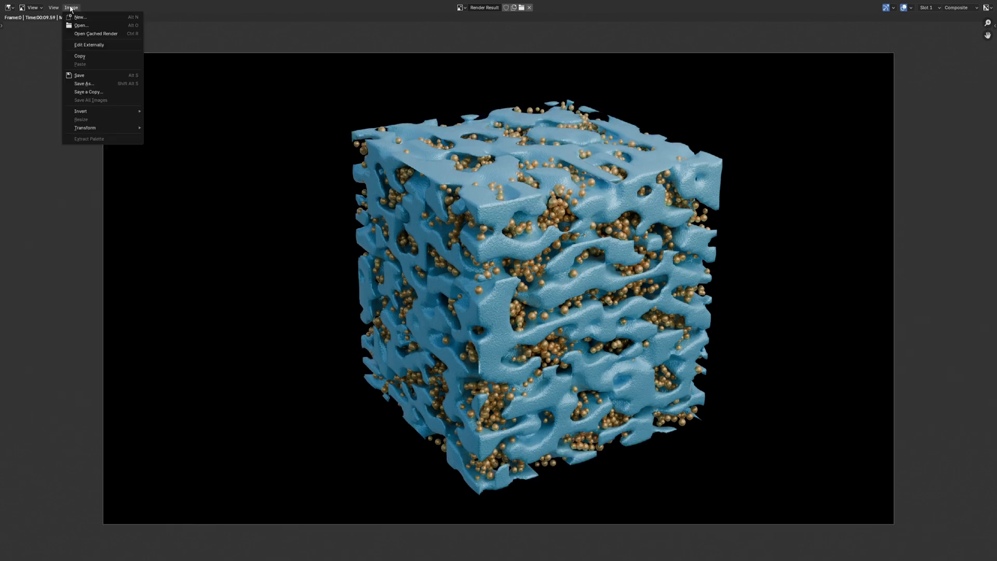